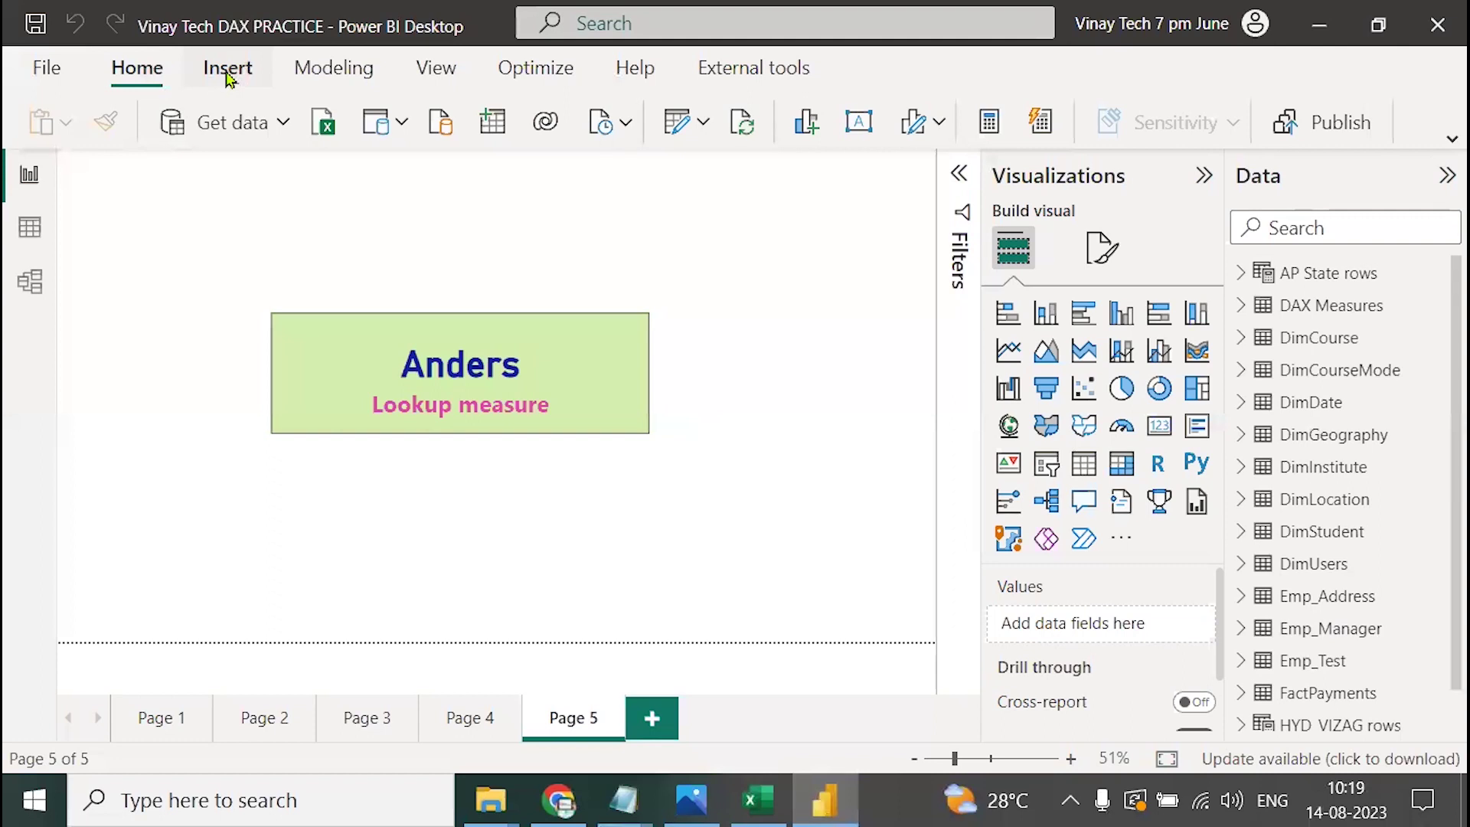
Choose Enter data on the Home ribbon to open an empty Create Table grid.
click(506, 139)
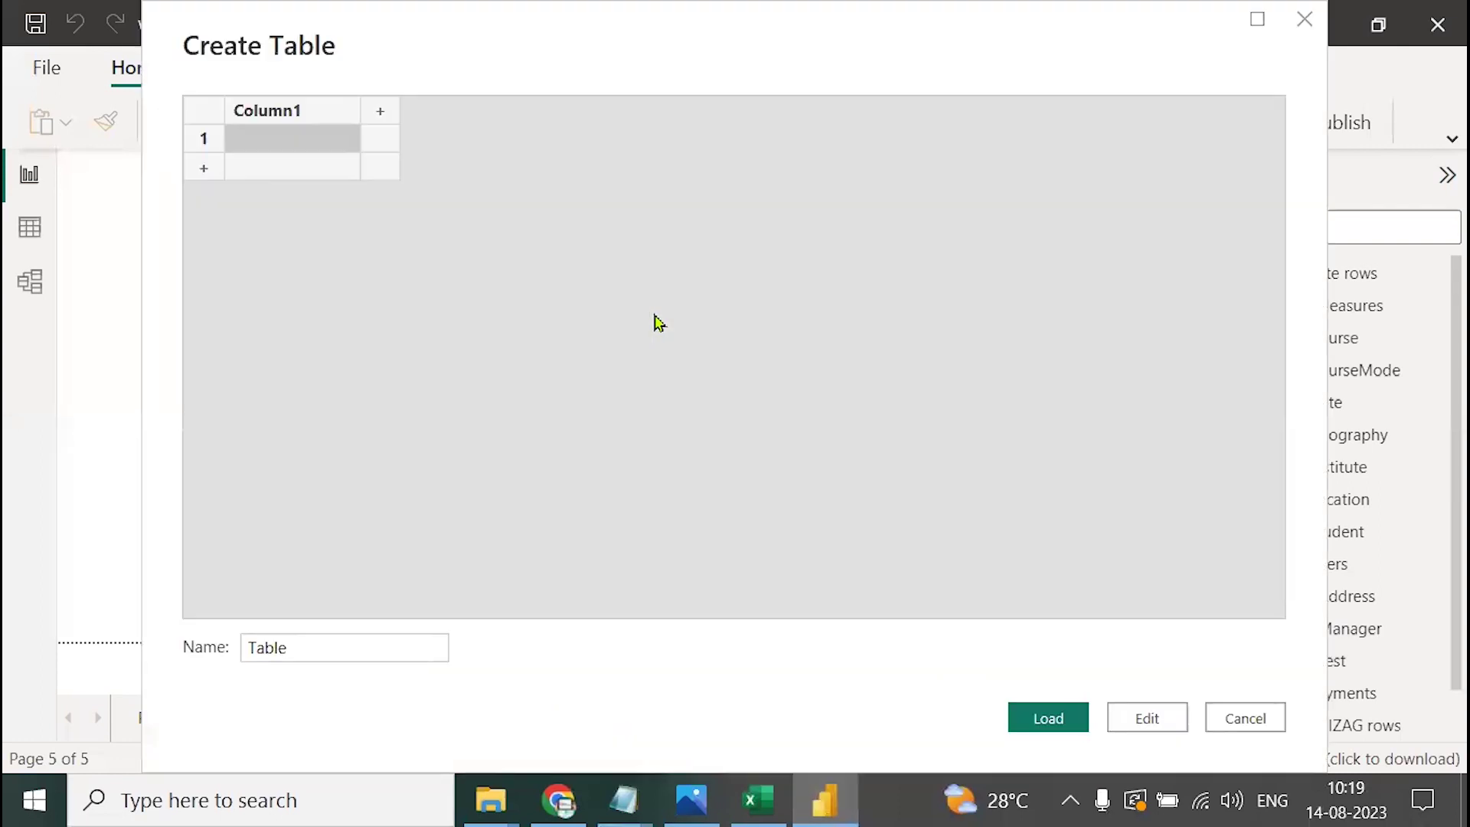
Name the columns Student Name and Marks, and enter the first two students with marks 900 and 800.
double_click(297, 117)
text(Student)
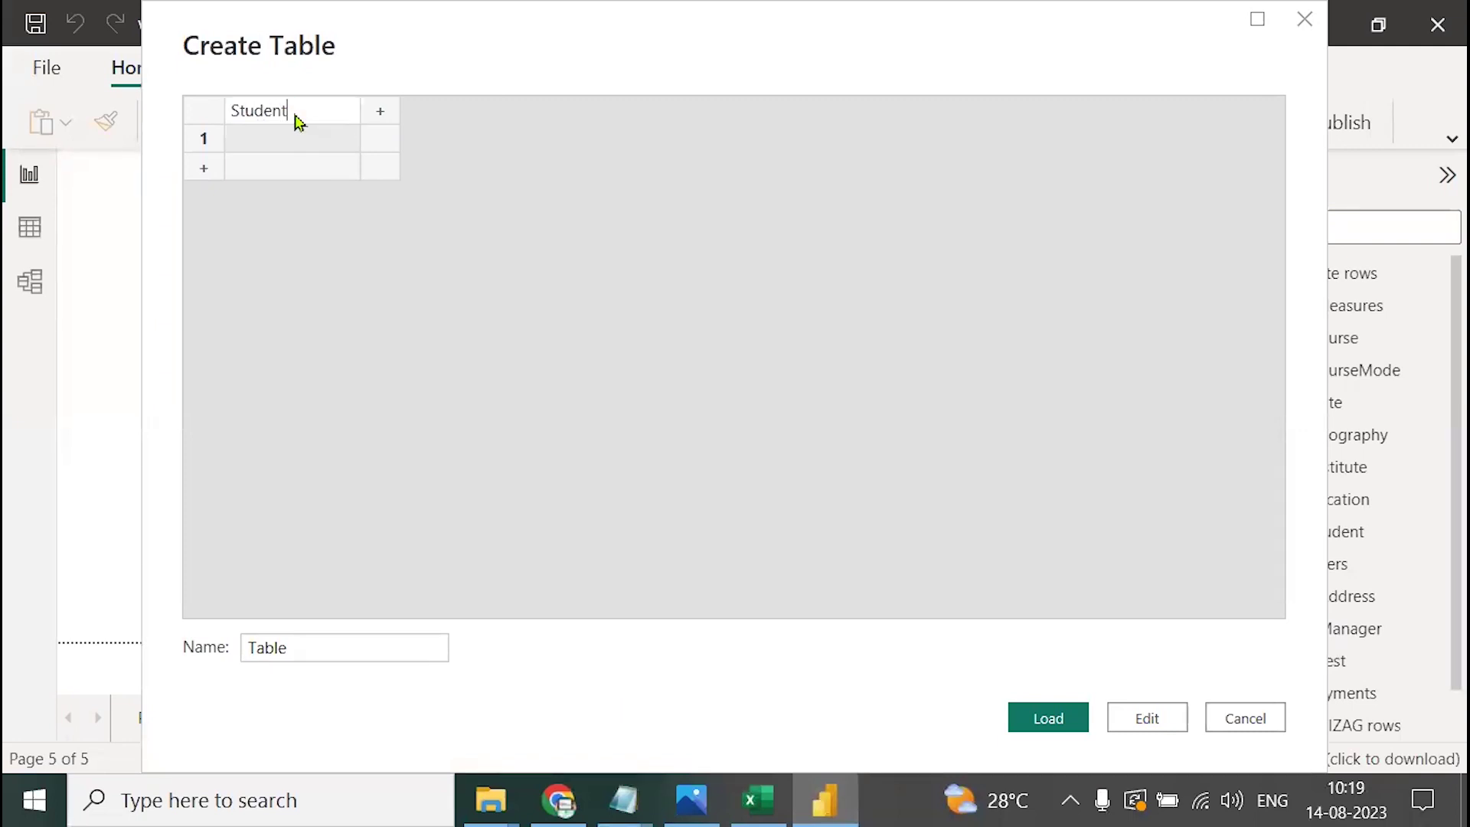
text( Name)
key(Tab)
text(Marks)
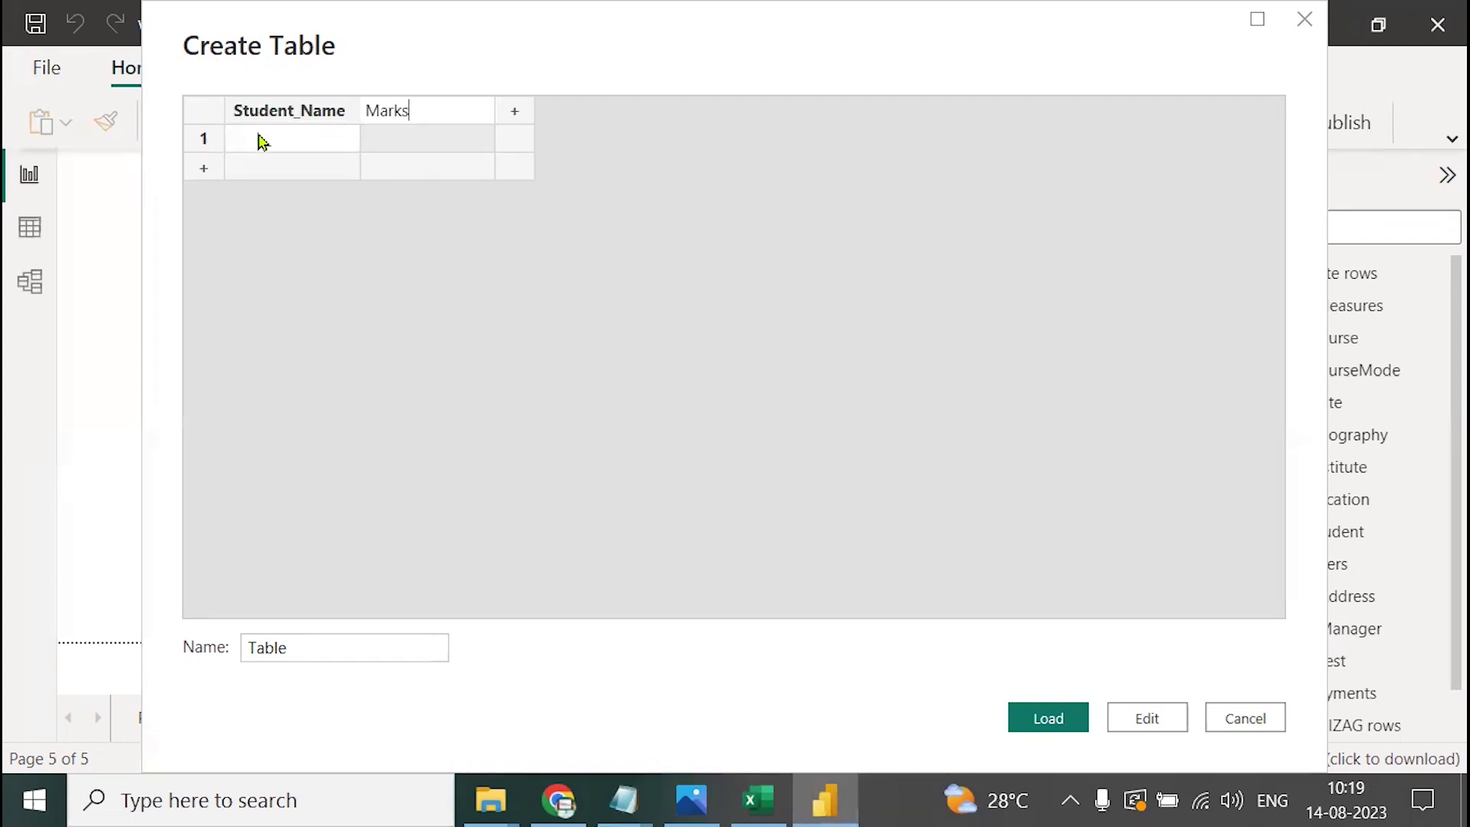
click(260, 142)
text(Vinay)
key(Tab)
text(900)
key(Return)
key(Left)
text(Madhu)
key(Tab)
text(800)
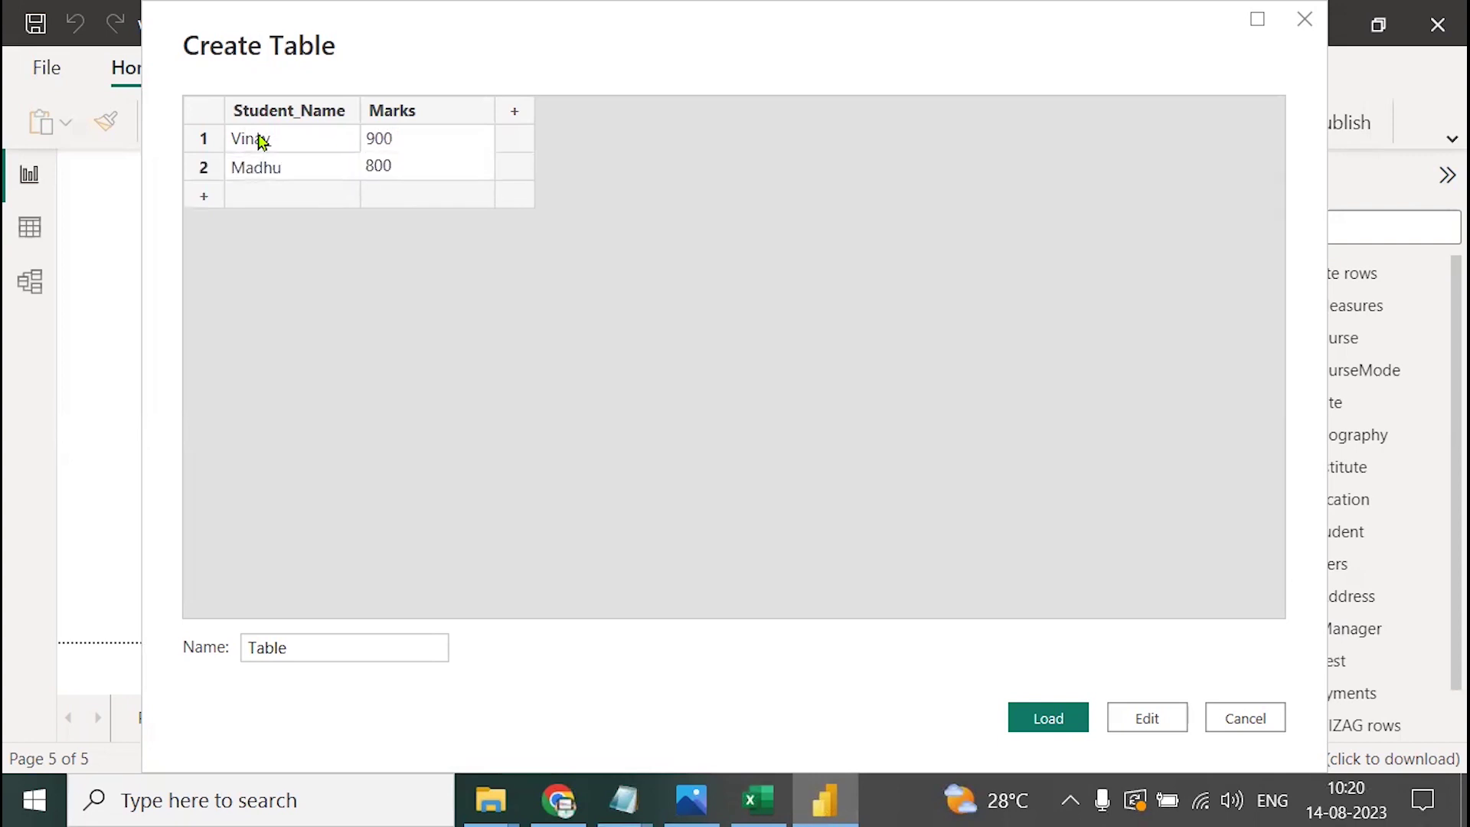
key(Return)
Enter the third student with 700 marks and correct the spelling of their name.
key(Left)
text(Kishorw)
key(Tab)
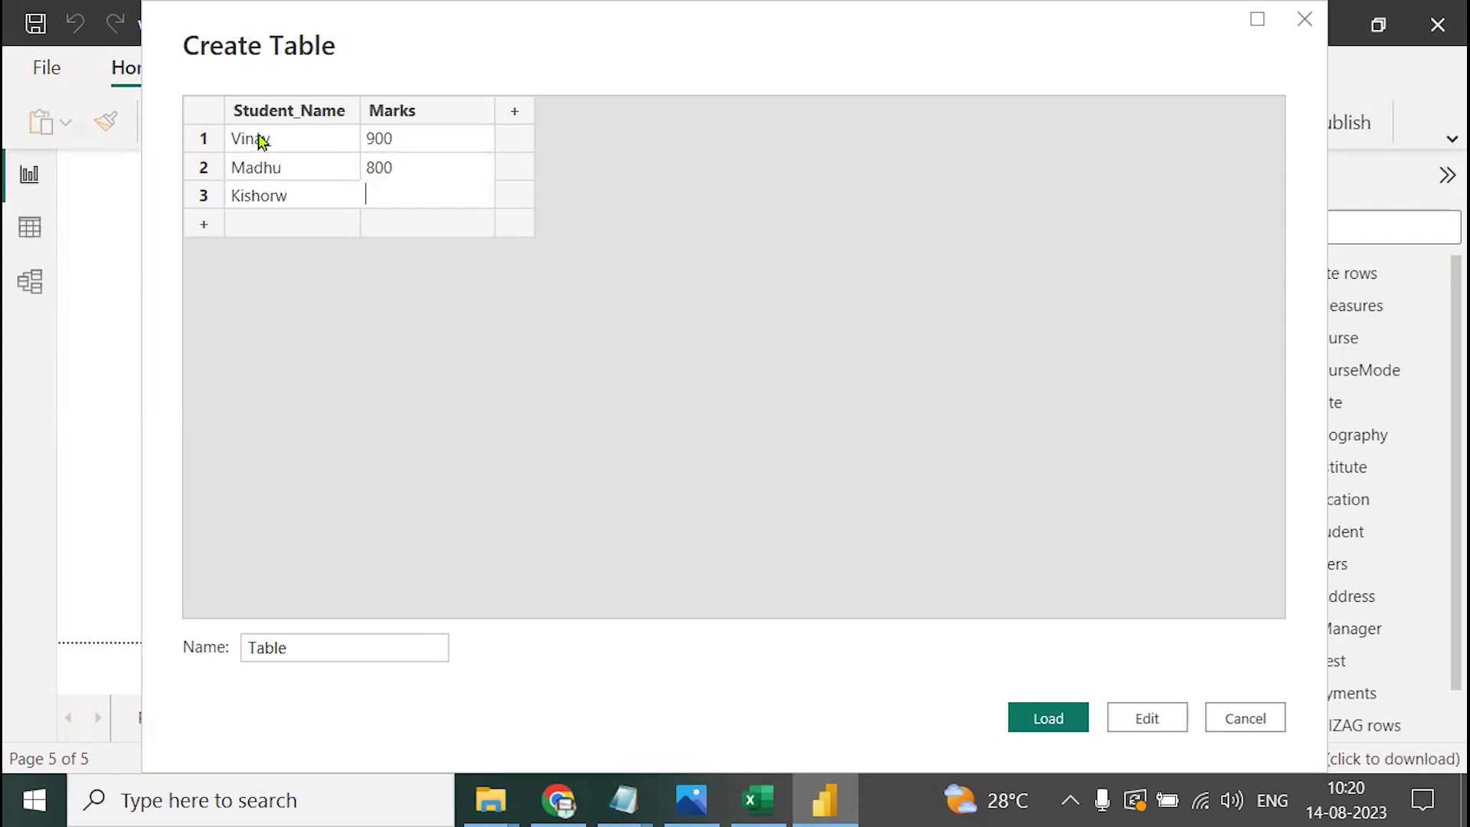
text(KIshore)
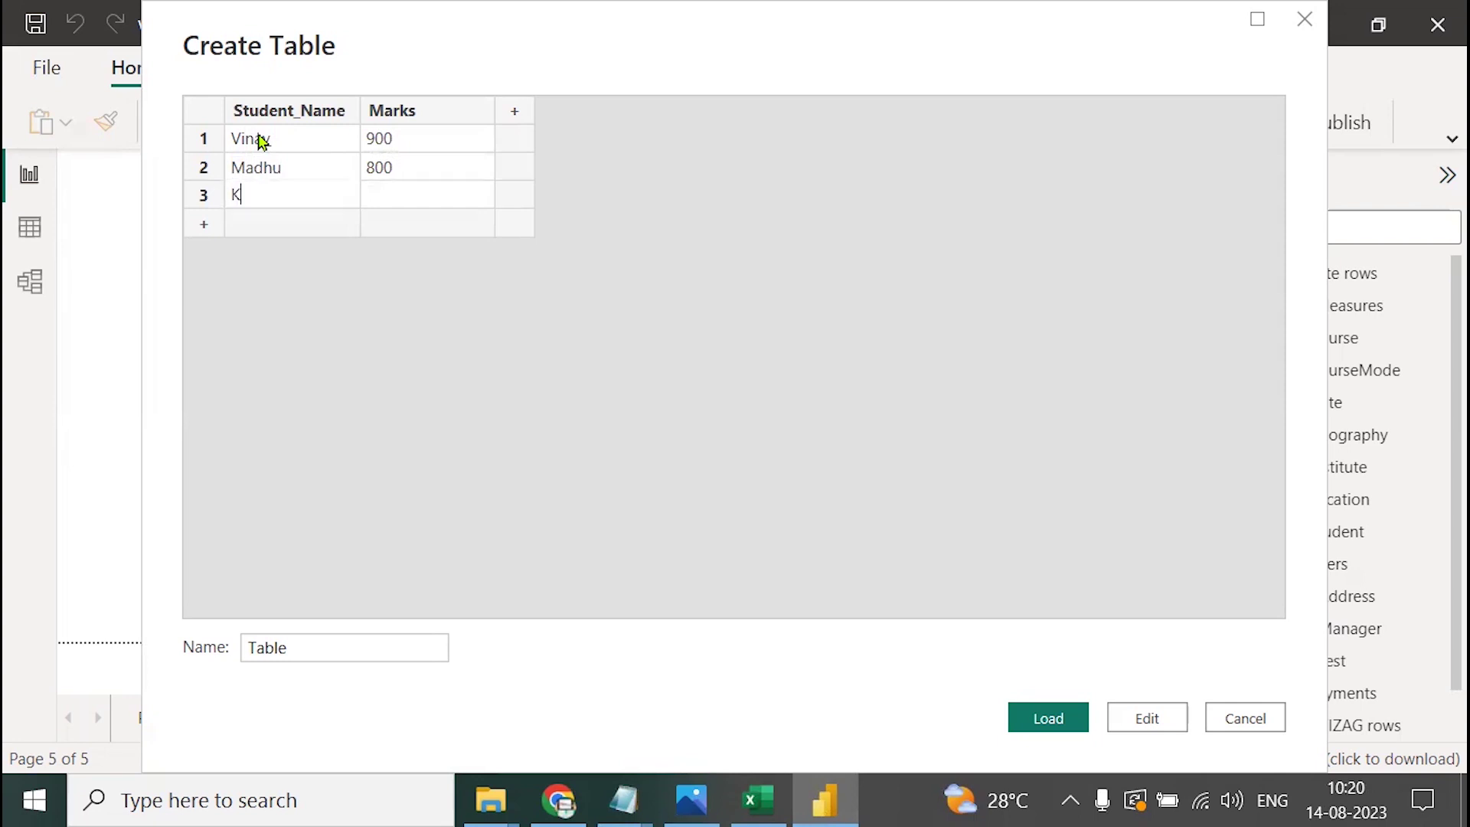
key(Tab)
text(700)
key(Return)
key(Return)
key(Up)
key(Up)
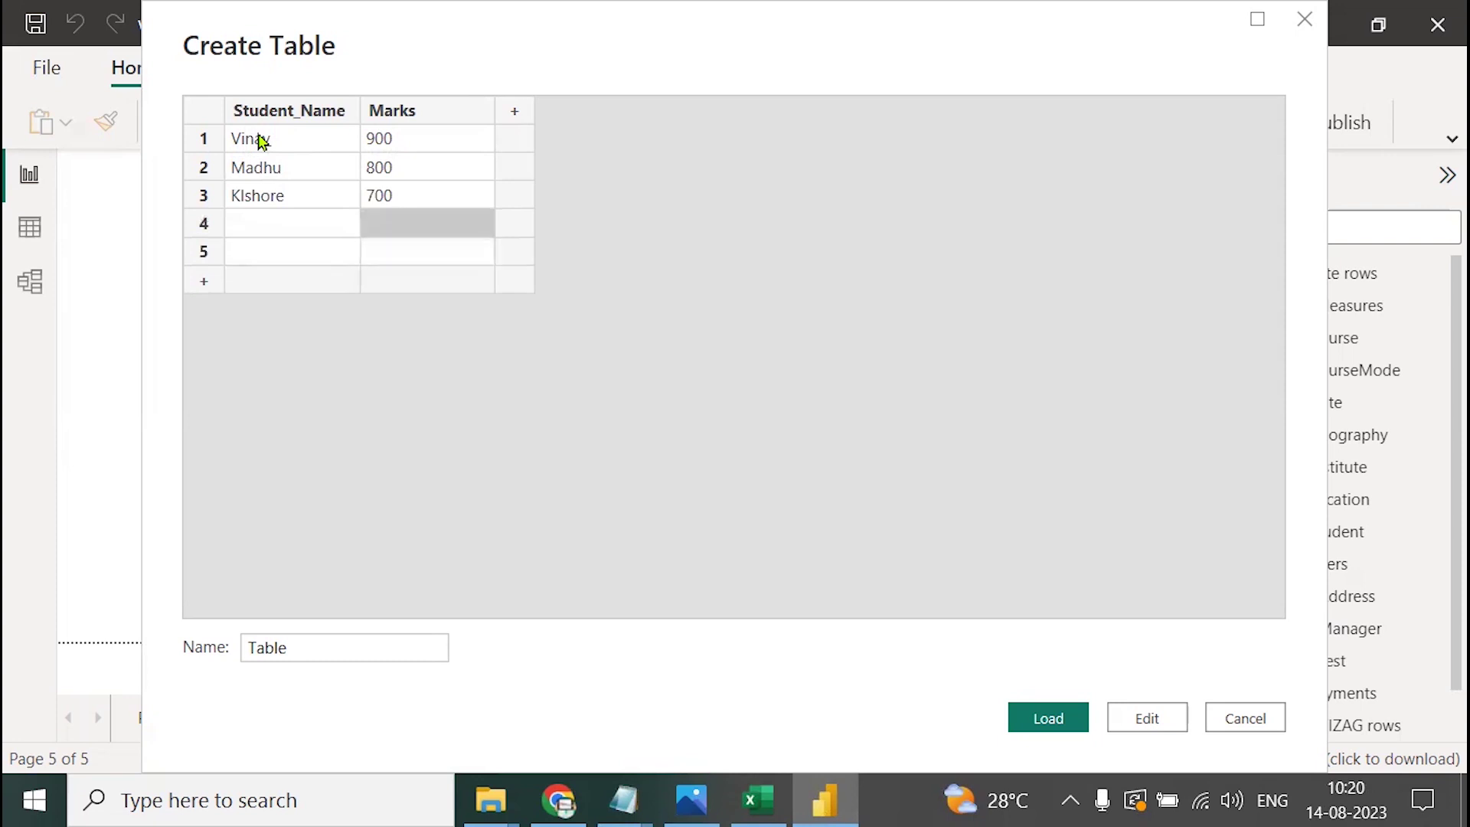
key(Left)
text(Kishore)
Add the fourth student and change their marks from 600 to 700.
key(Return)
text(Rajesh)
key(Tab)
text(600)
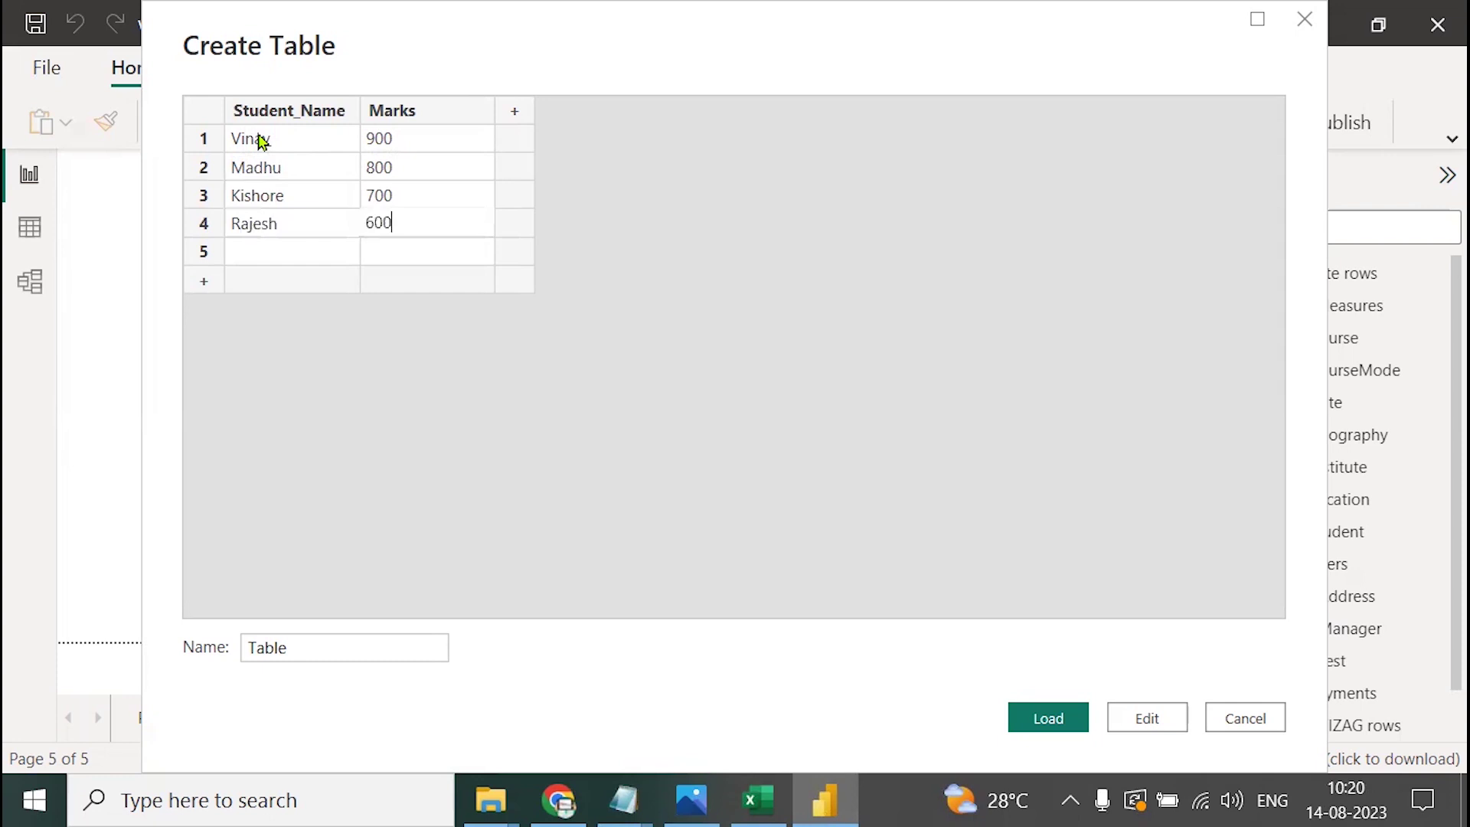
key(Down)
click(260, 142)
key(Down)
key(Down)
key(Down)
key(Right)
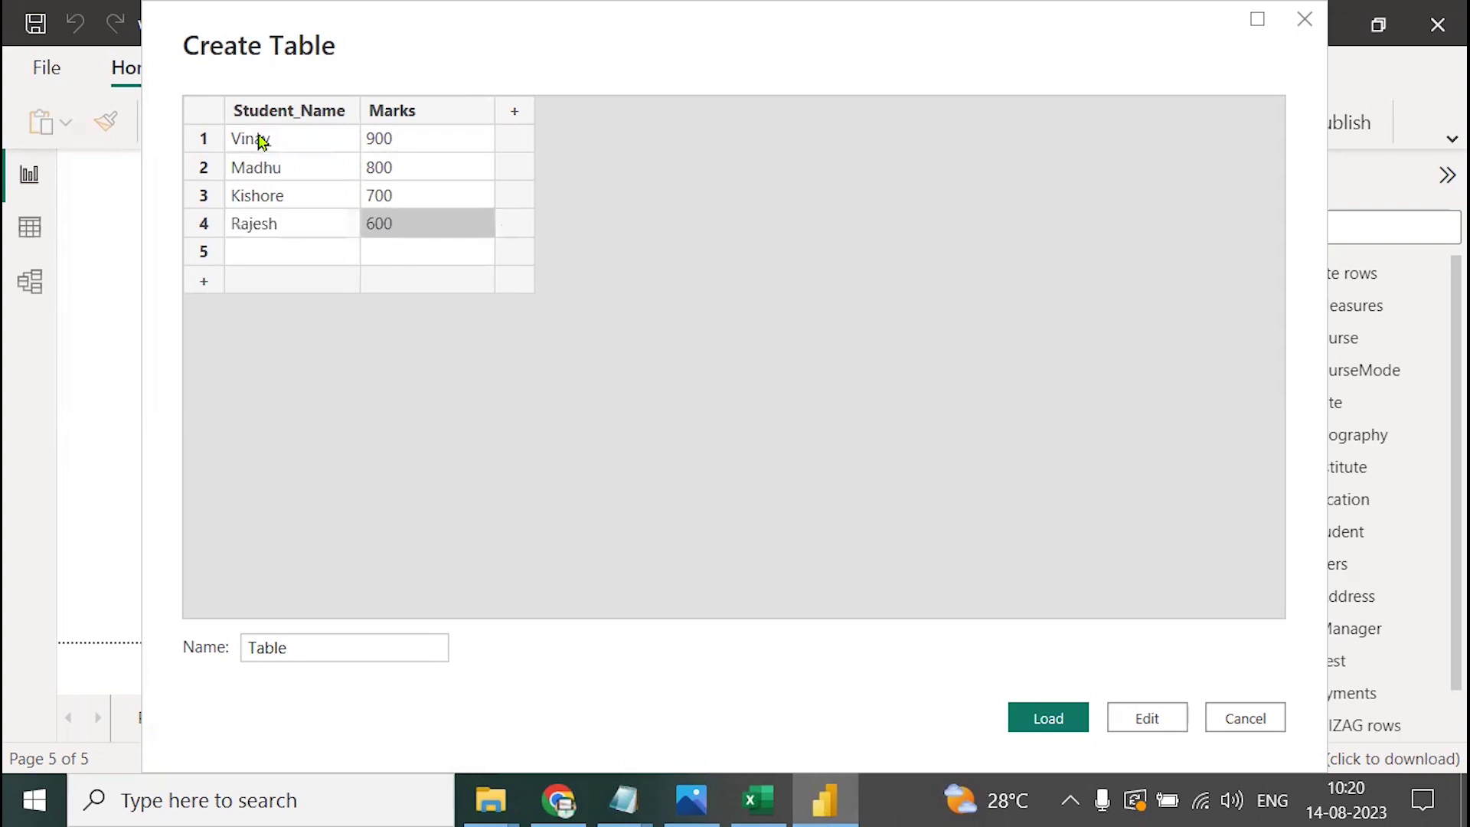
text(700)
Enter the fifth and sixth students with marks 600 and 500.
key(Tab)
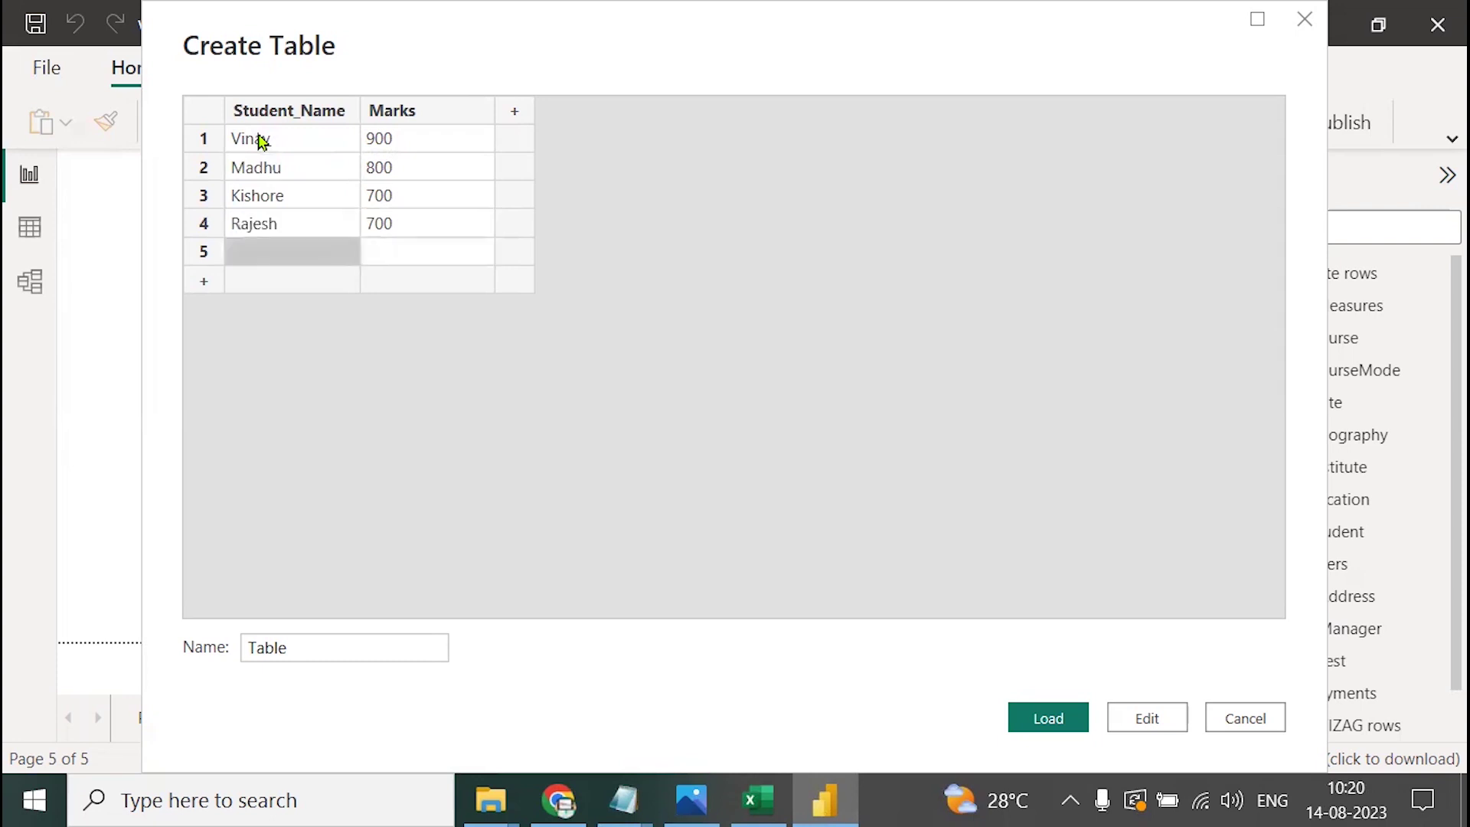
text(Ki)
key(BackSpace)
key(BackSpace)
text(Murali)
key(Tab)
text(600)
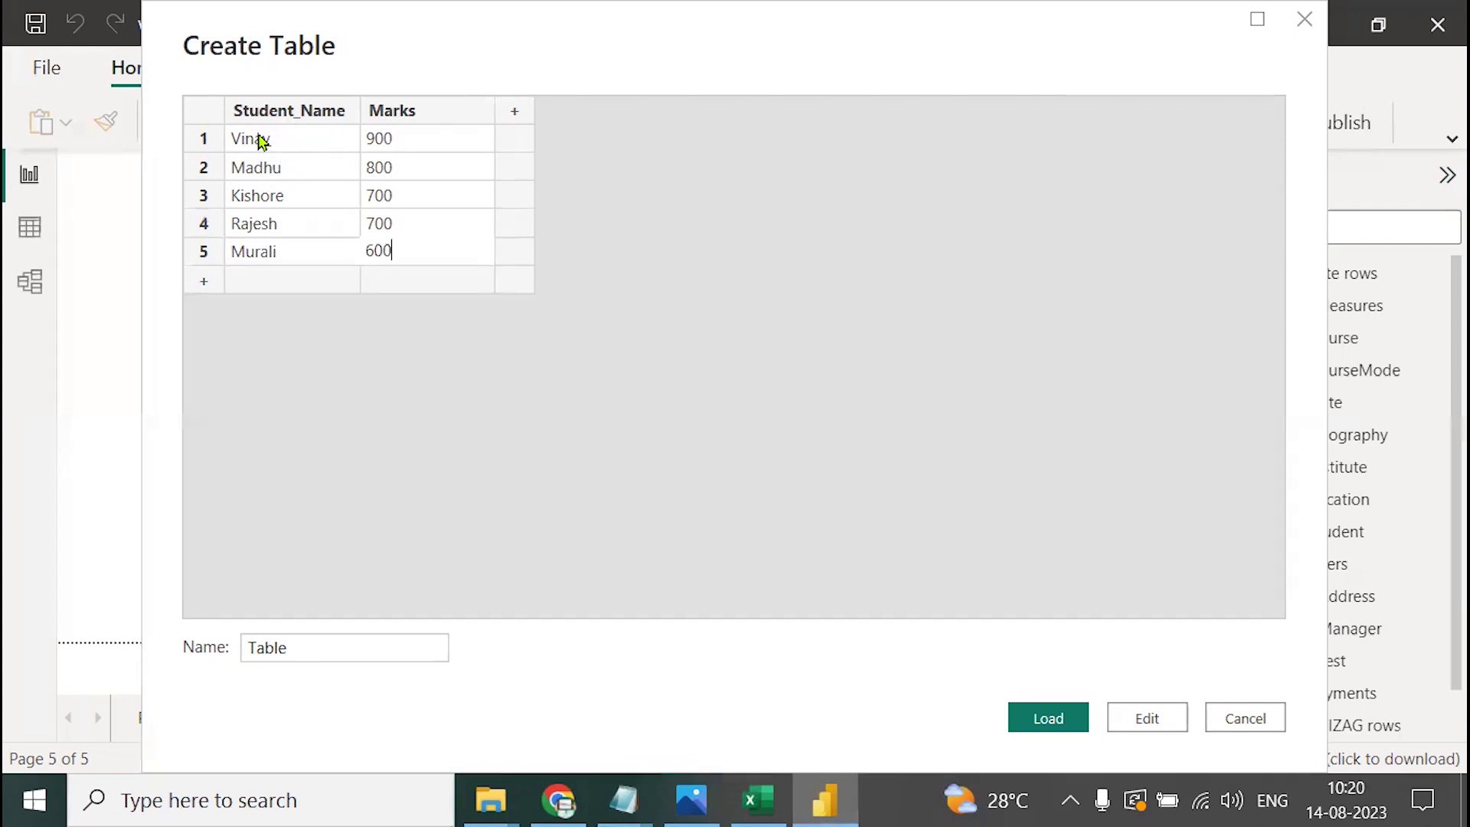
key(Return)
key(Left)
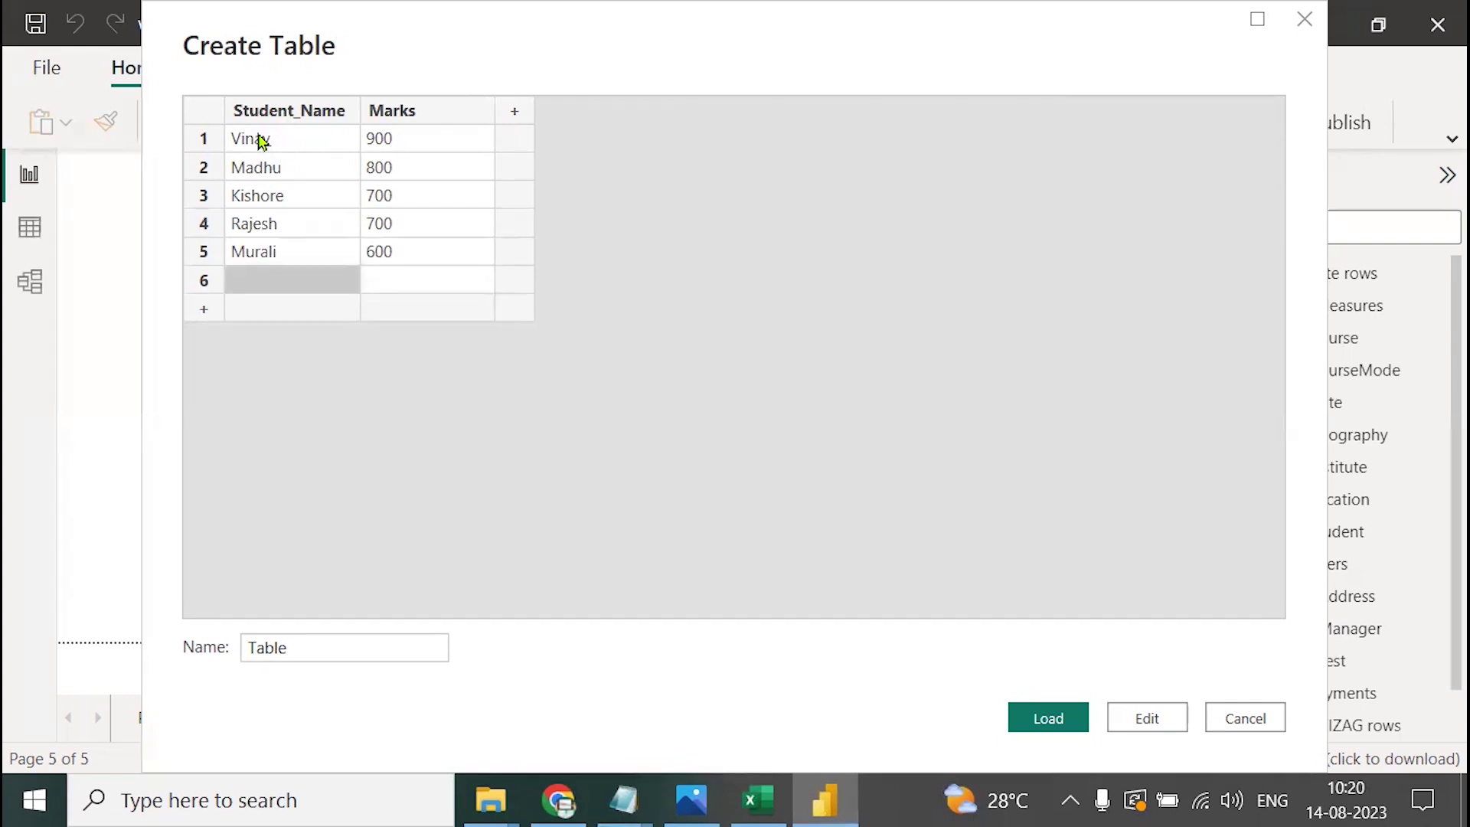
text(Mahesh)
key(Tab)
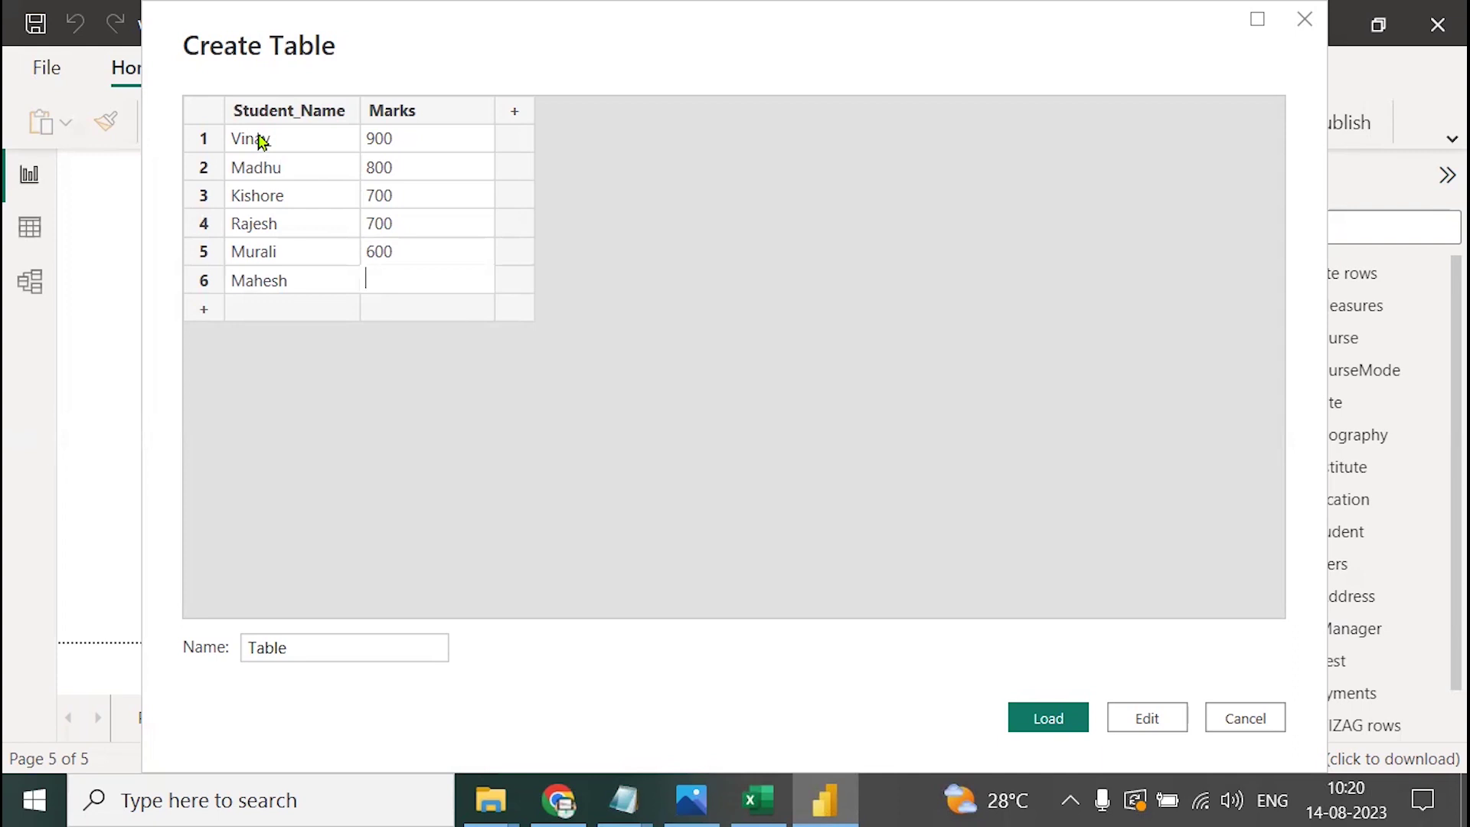
text(500)
Enter the seventh and eighth students with marks 500 and 400.
key(Return)
key(Left)
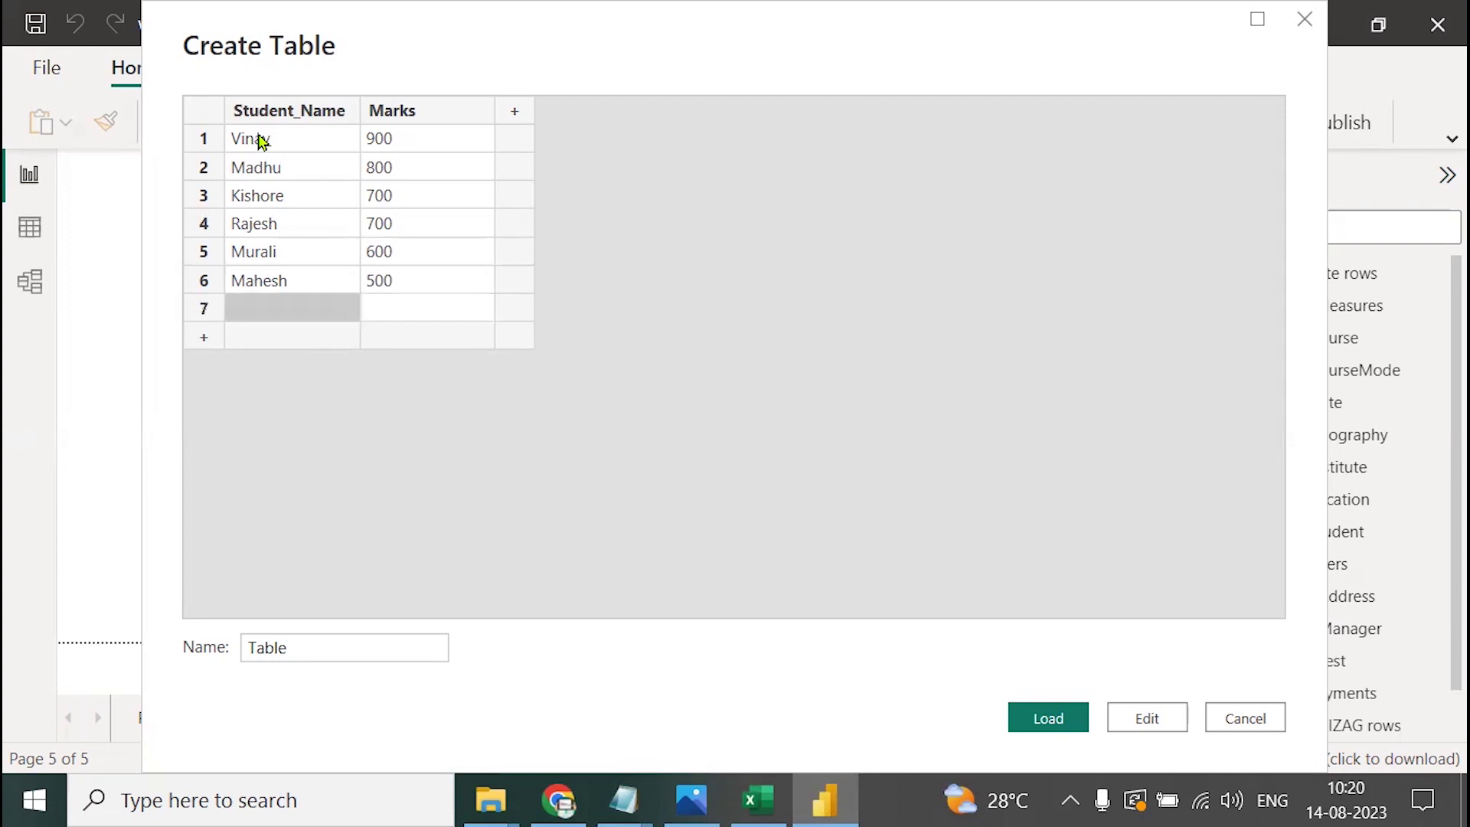
text(Ramani)
key(Tab)
text(500)
key(Return)
key(Left)
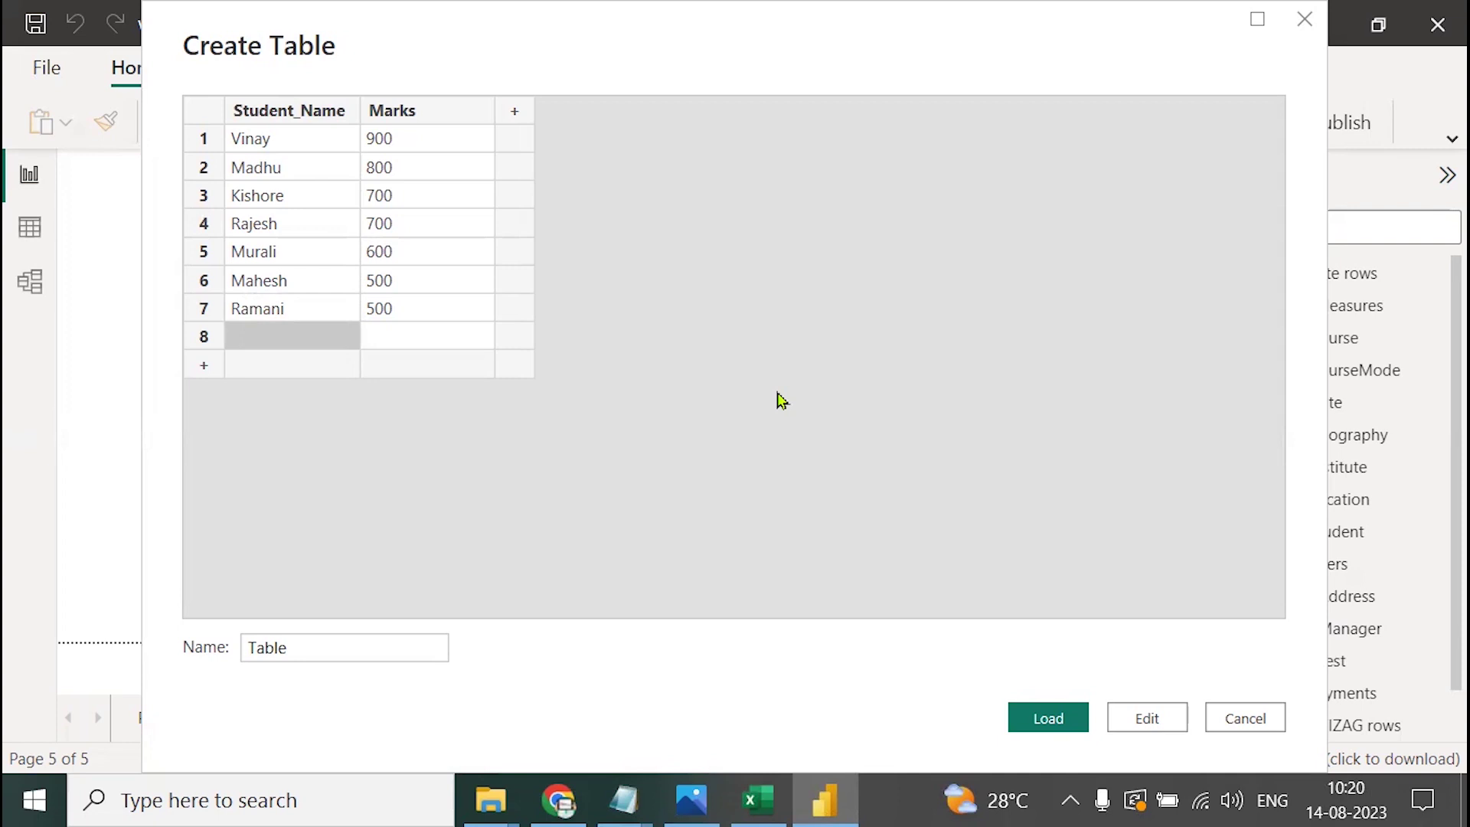
text(ROja)
key(Tab)
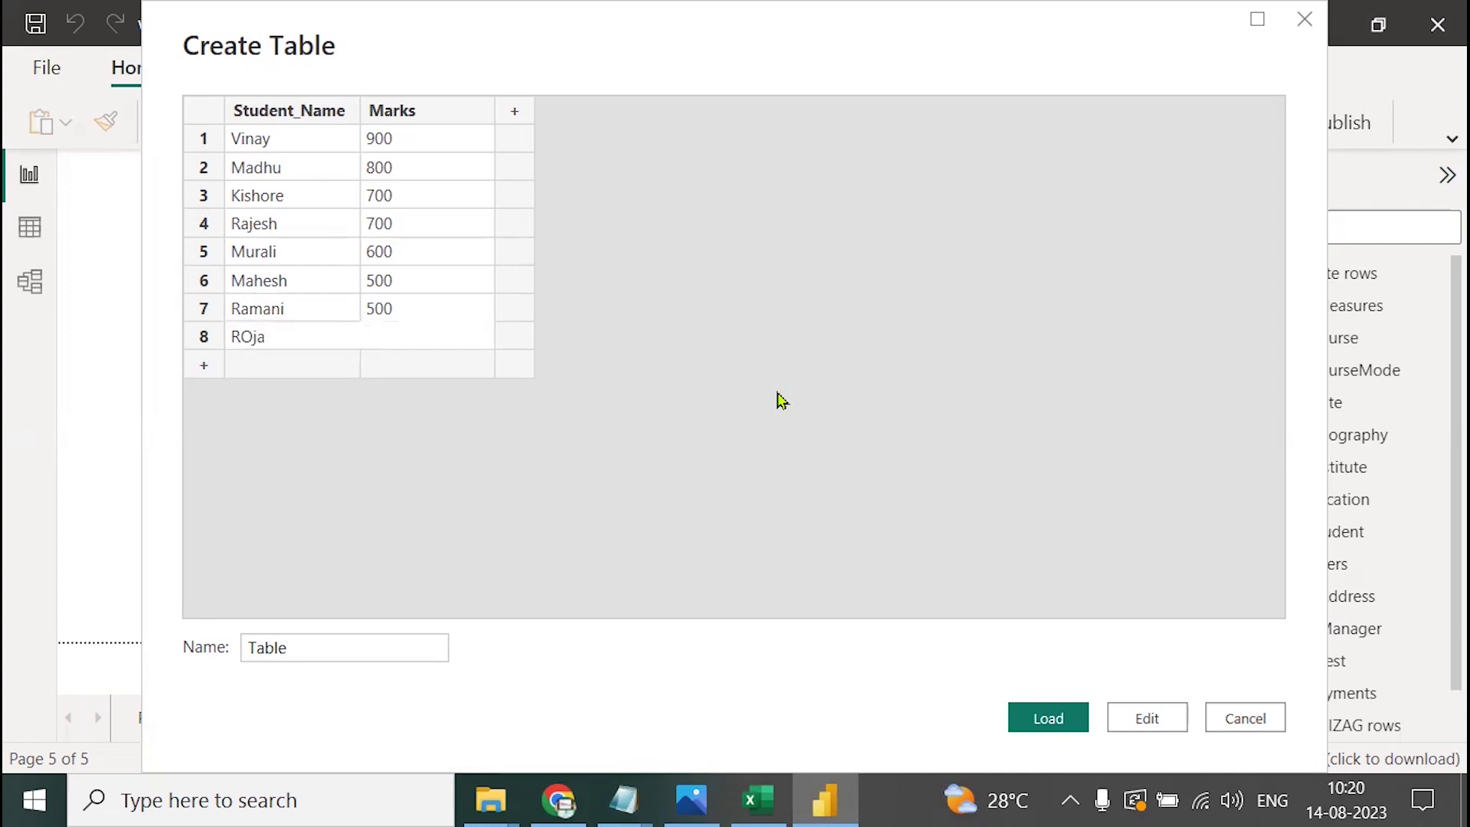
text(400)
Add the ninth student with 300 marks and correct the spelling of their name.
key(Return)
key(Left)
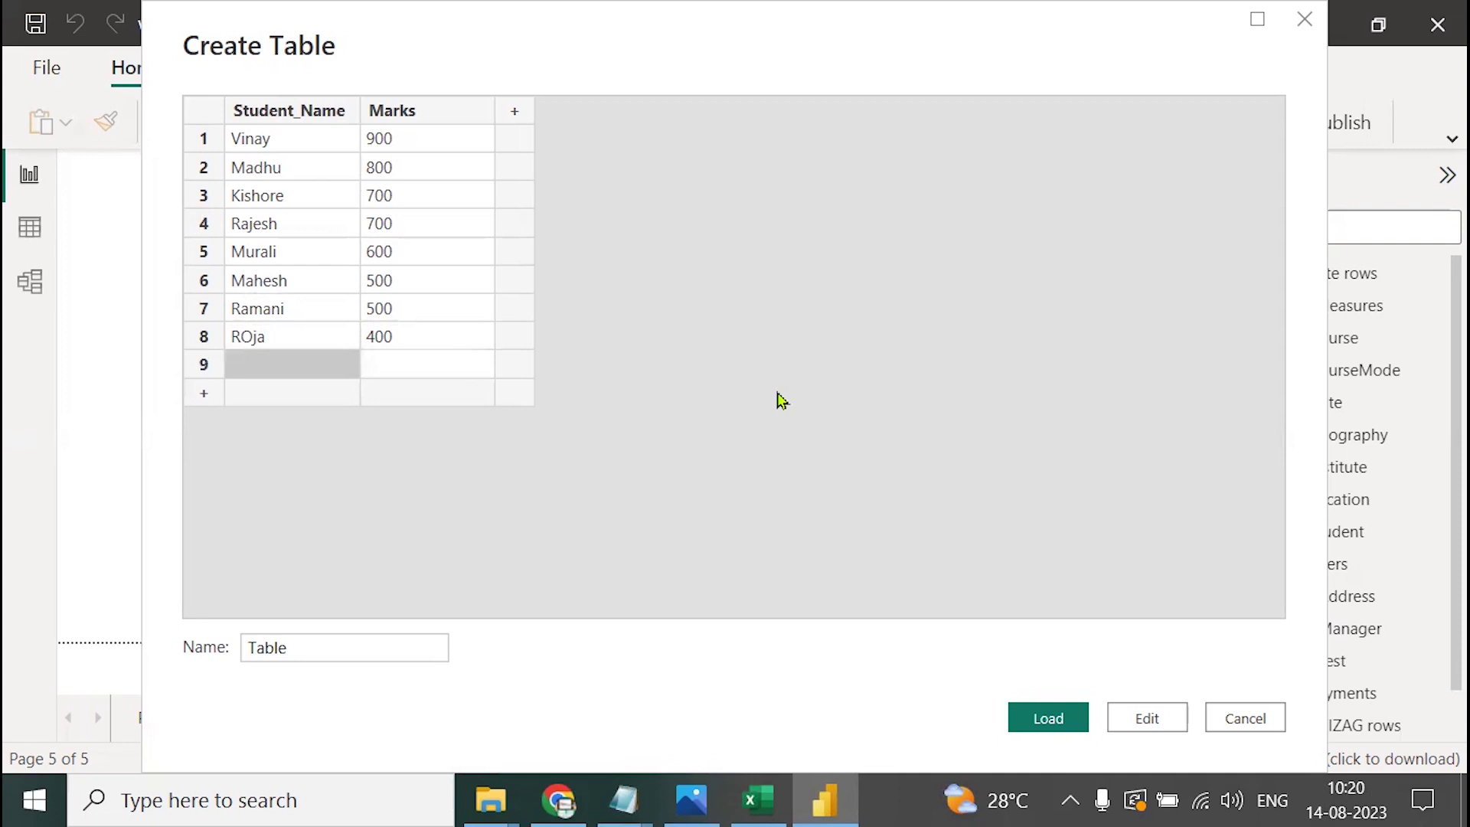
text(Tea)
key(Tab)
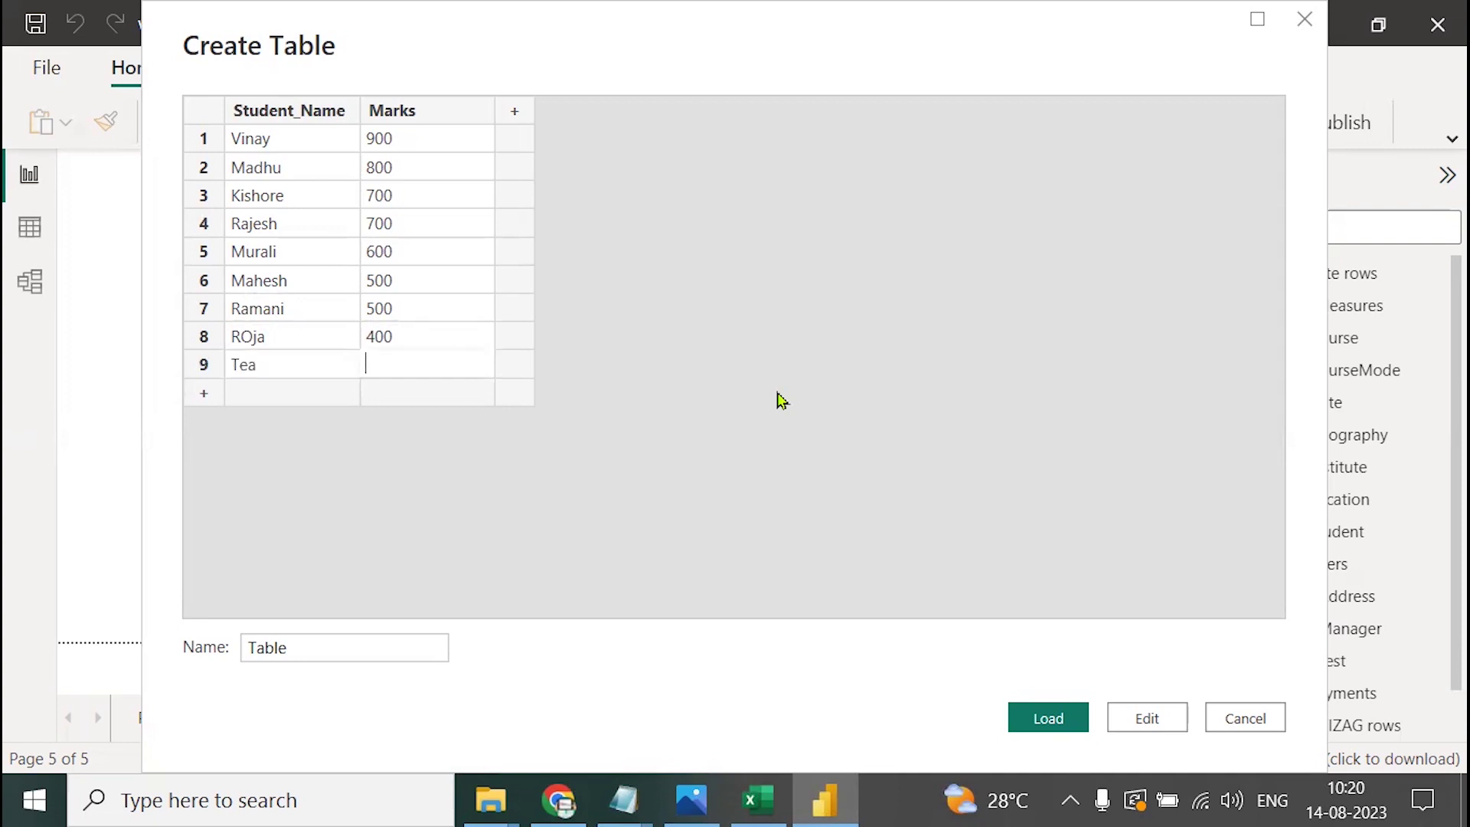
text(300)
click(277, 372)
text(Te)
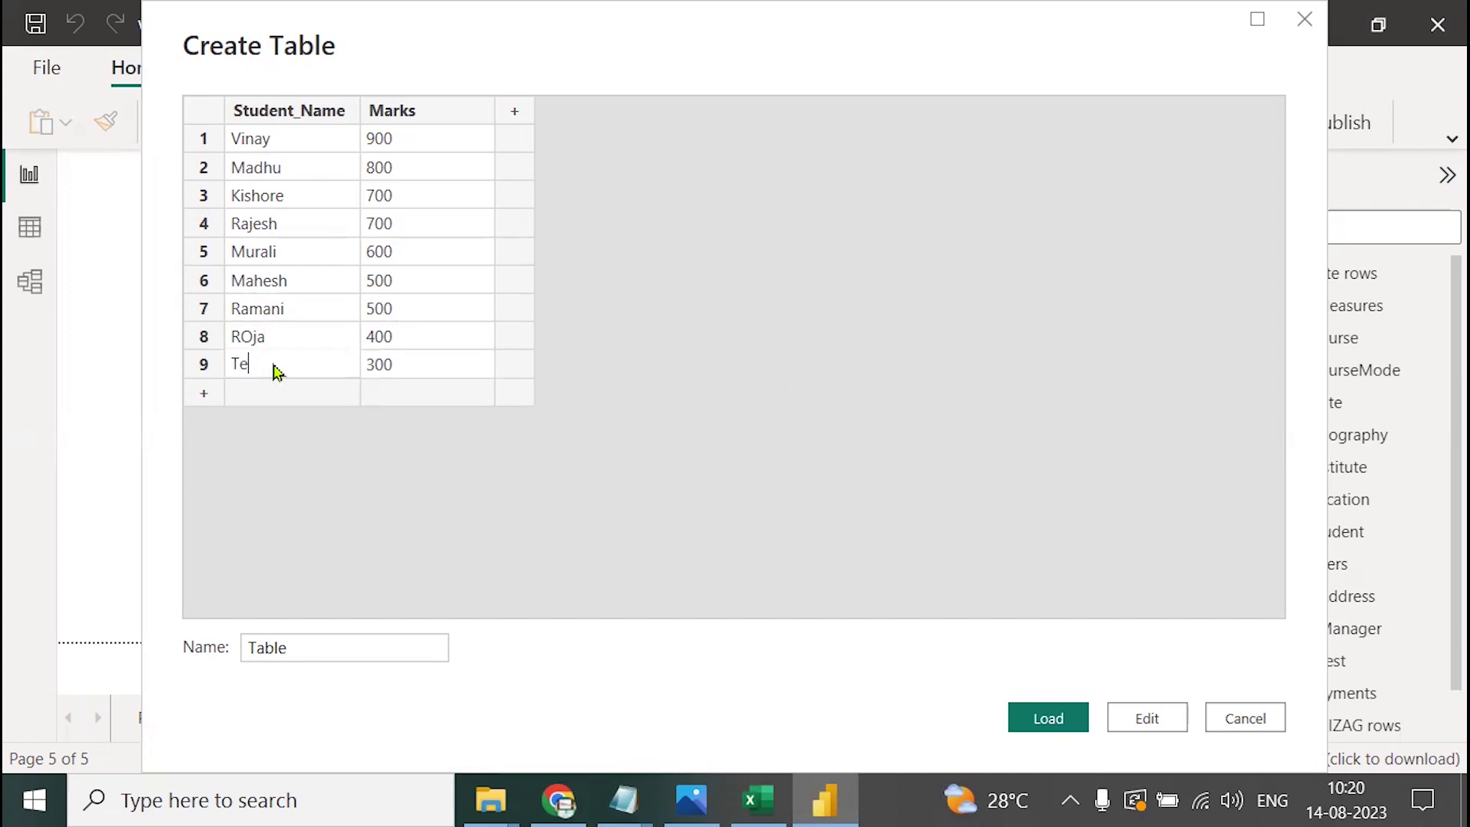
text(ja)
Replace the default name 'Table' with Student_marks and load the table into the model.
click(322, 650)
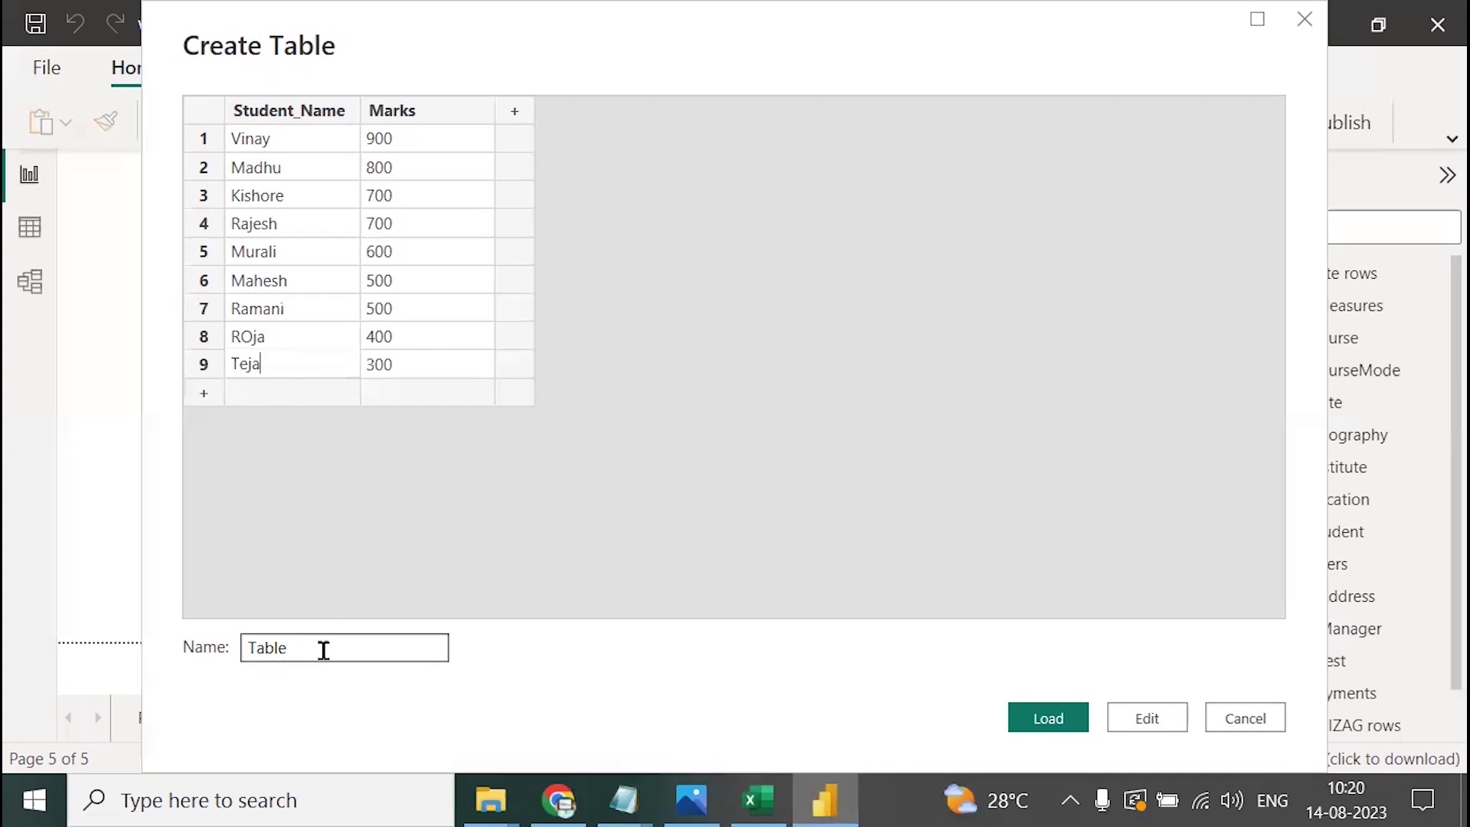
key(BackSpace)
key(BackSpace)
key(BackSpace)
key(BackSpace)
key(BackSpace)
text(St)
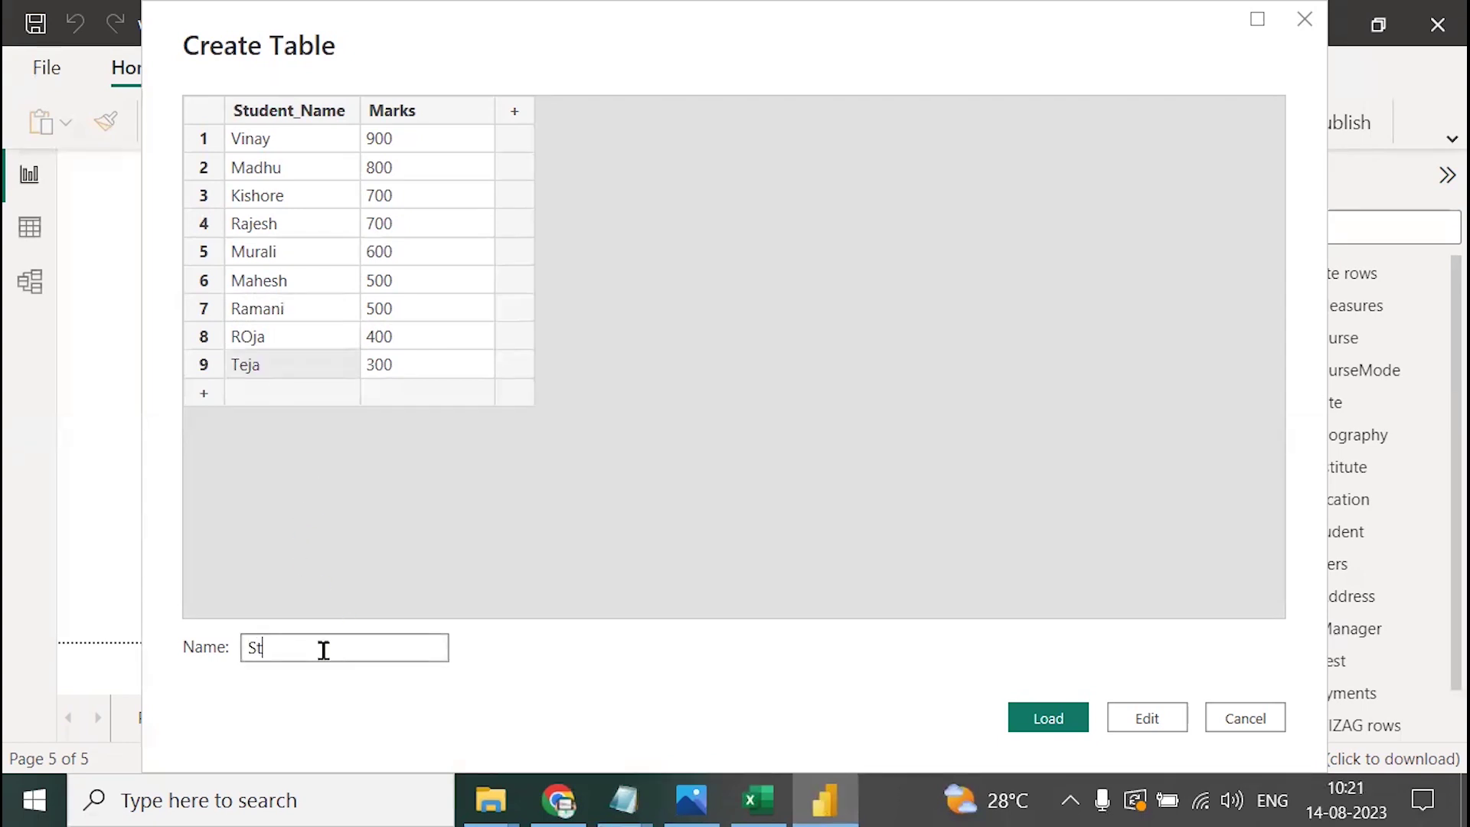
text(udent_mar)
text(lks)
key(BackSpace)
key(BackSpace)
key(BackSpace)
text(ks)
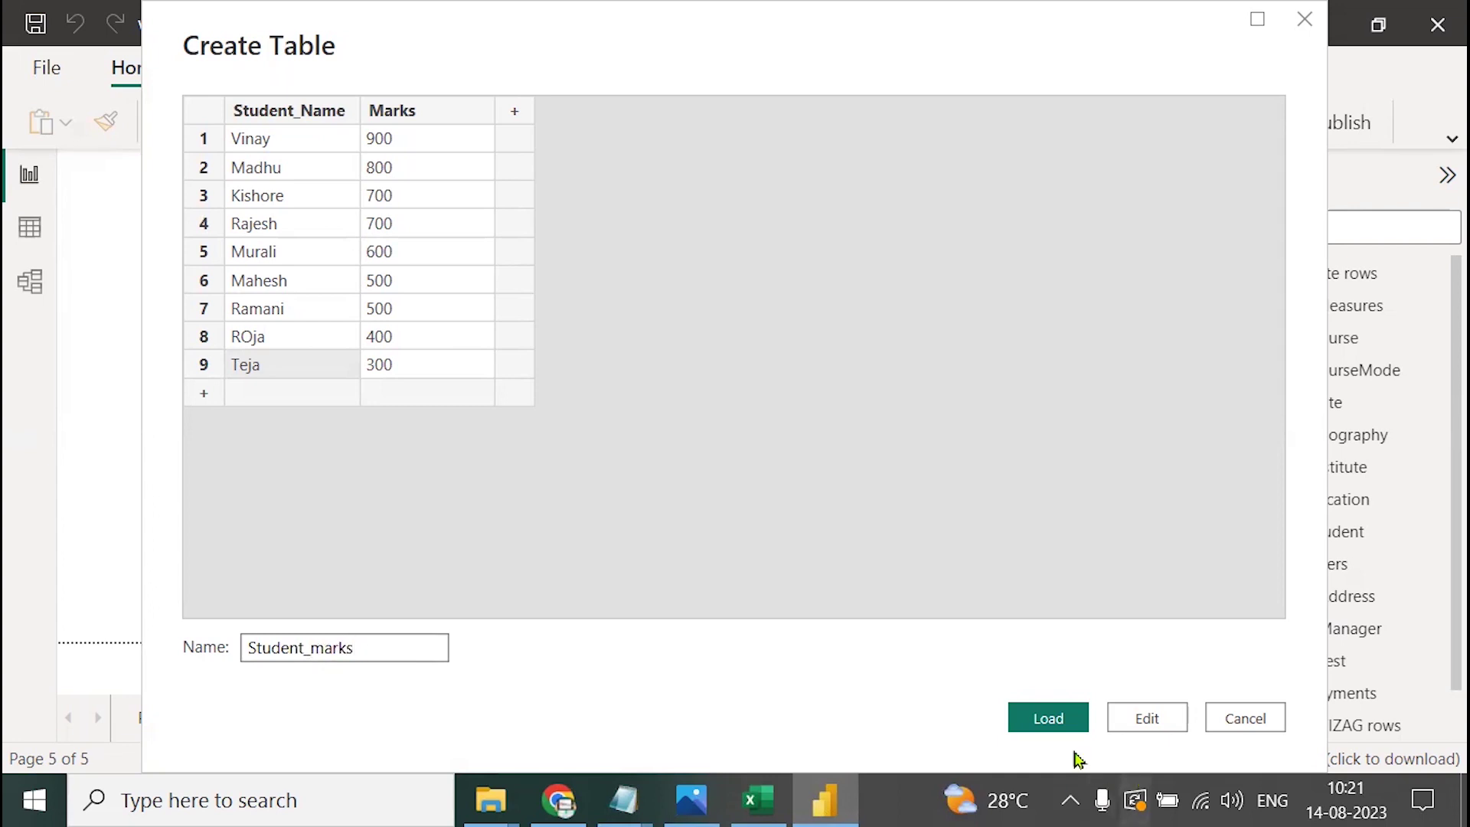
click(1048, 723)
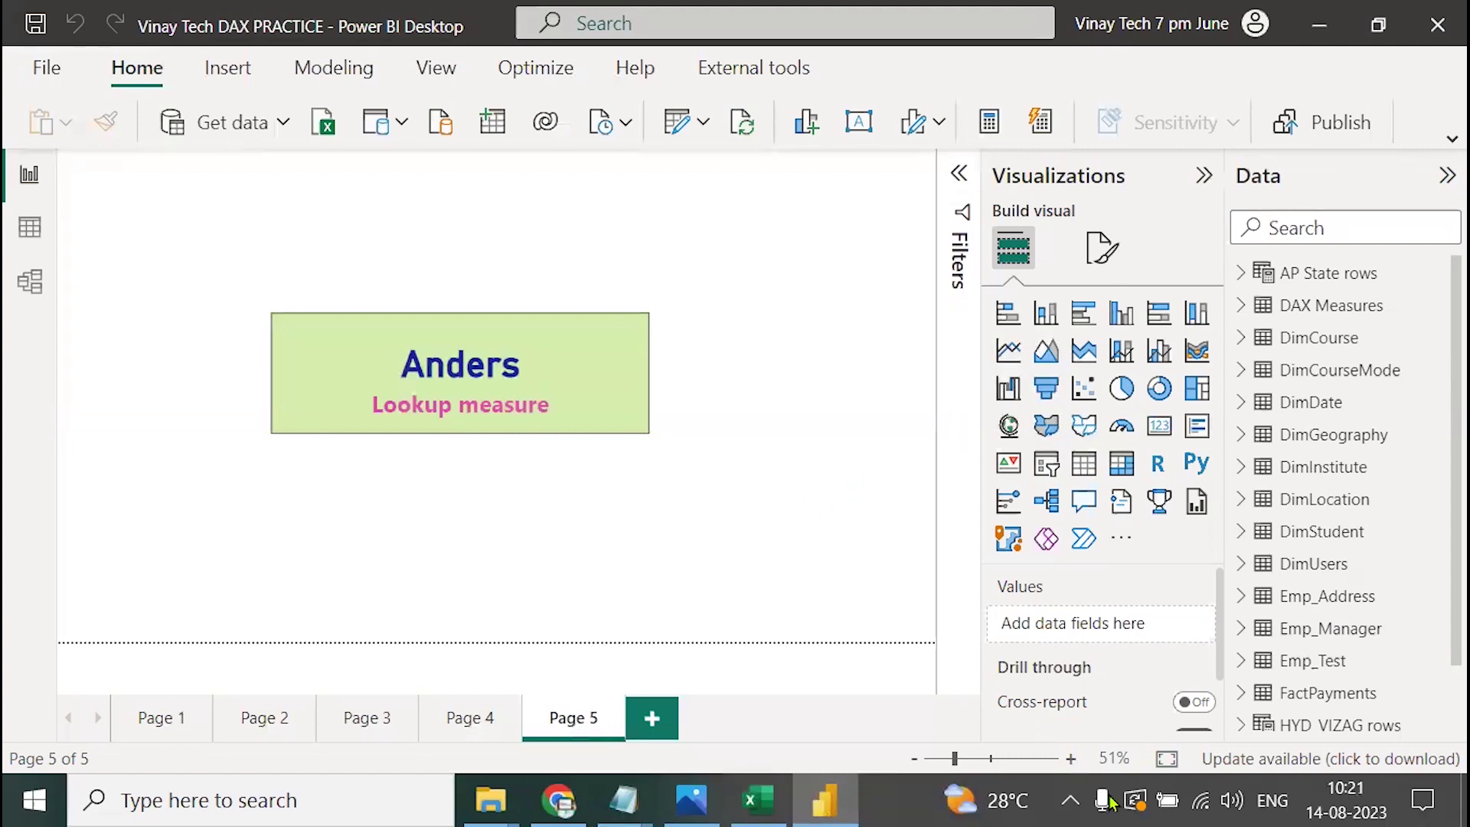
Switch to Table view and select Student_marks in the Data pane.
click(29, 230)
scroll(1438, 605, down, 2)
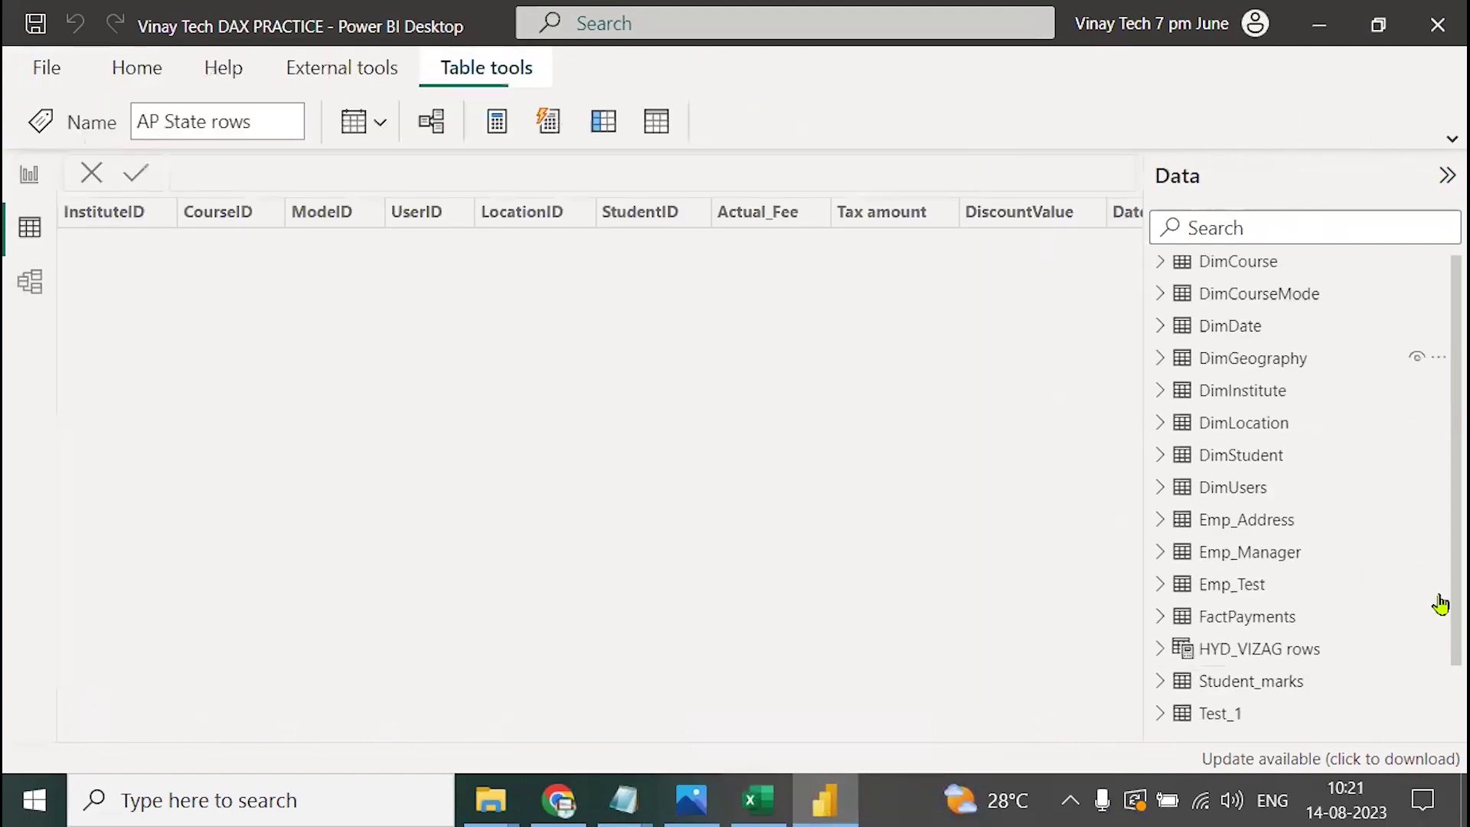
scroll(1318, 681, down, 2)
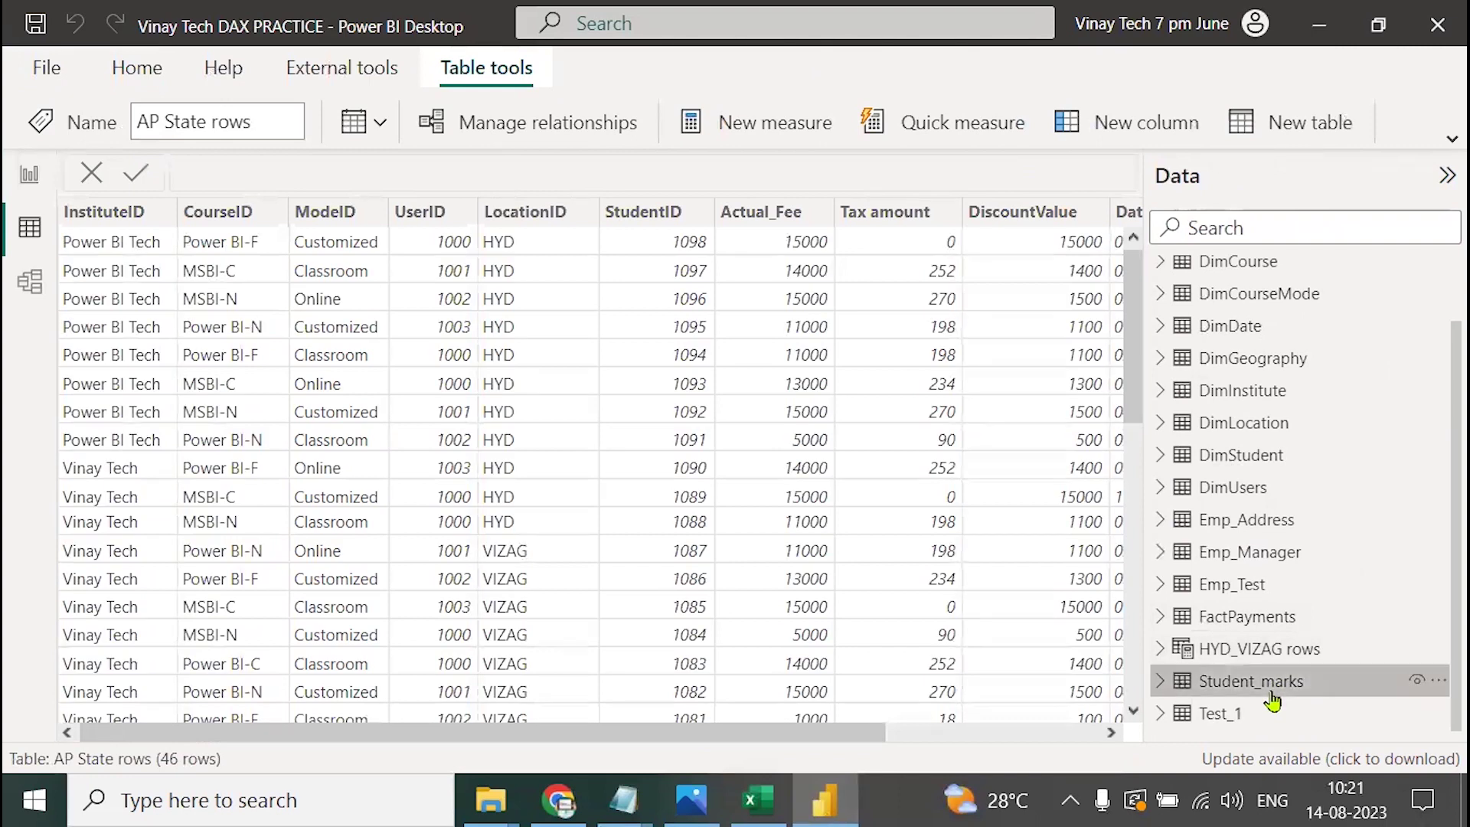
click(1271, 689)
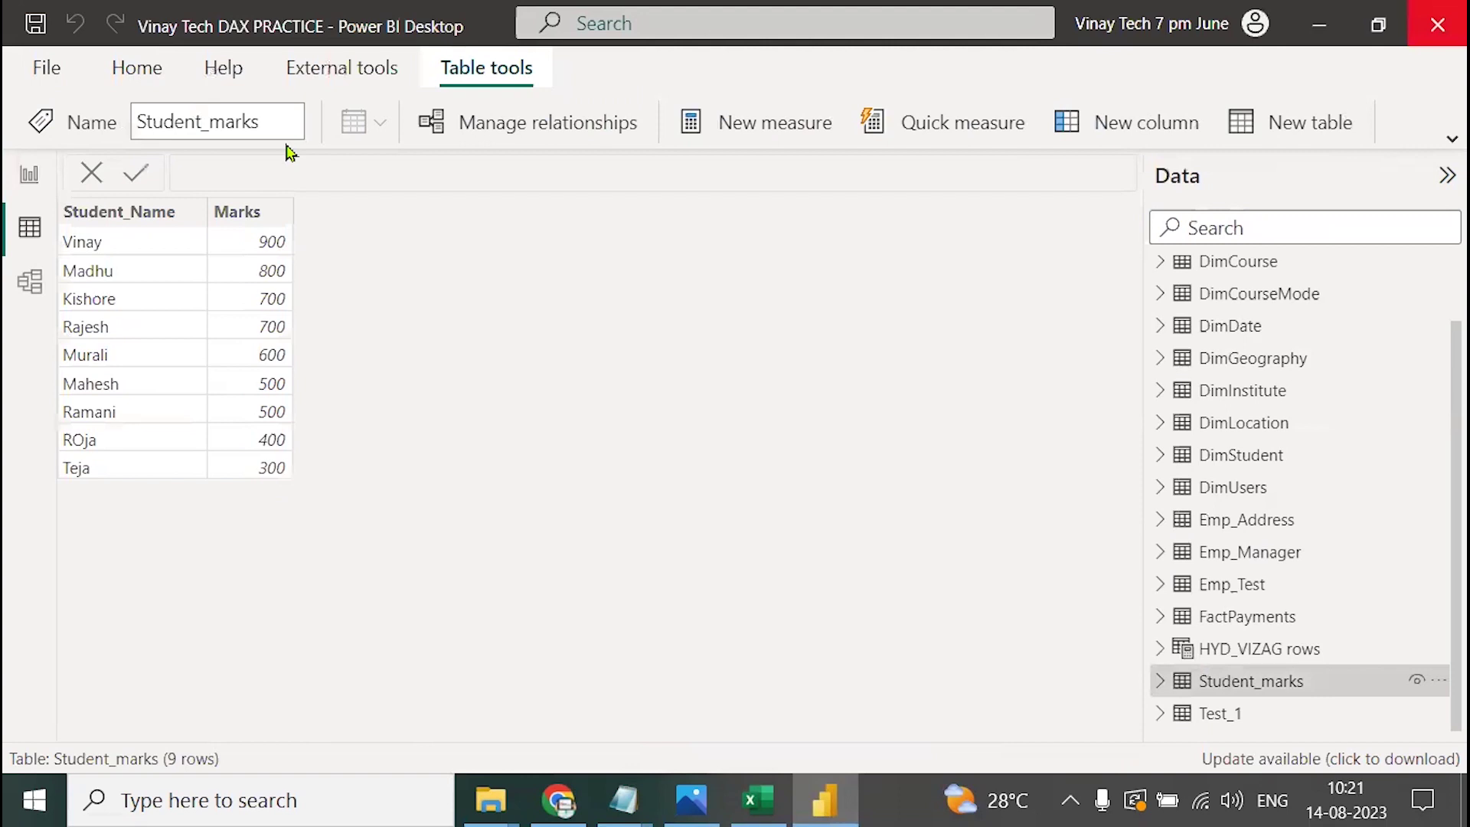
Add a widened text box reading 'For each student how many people less than his marks available'.
click(183, 633)
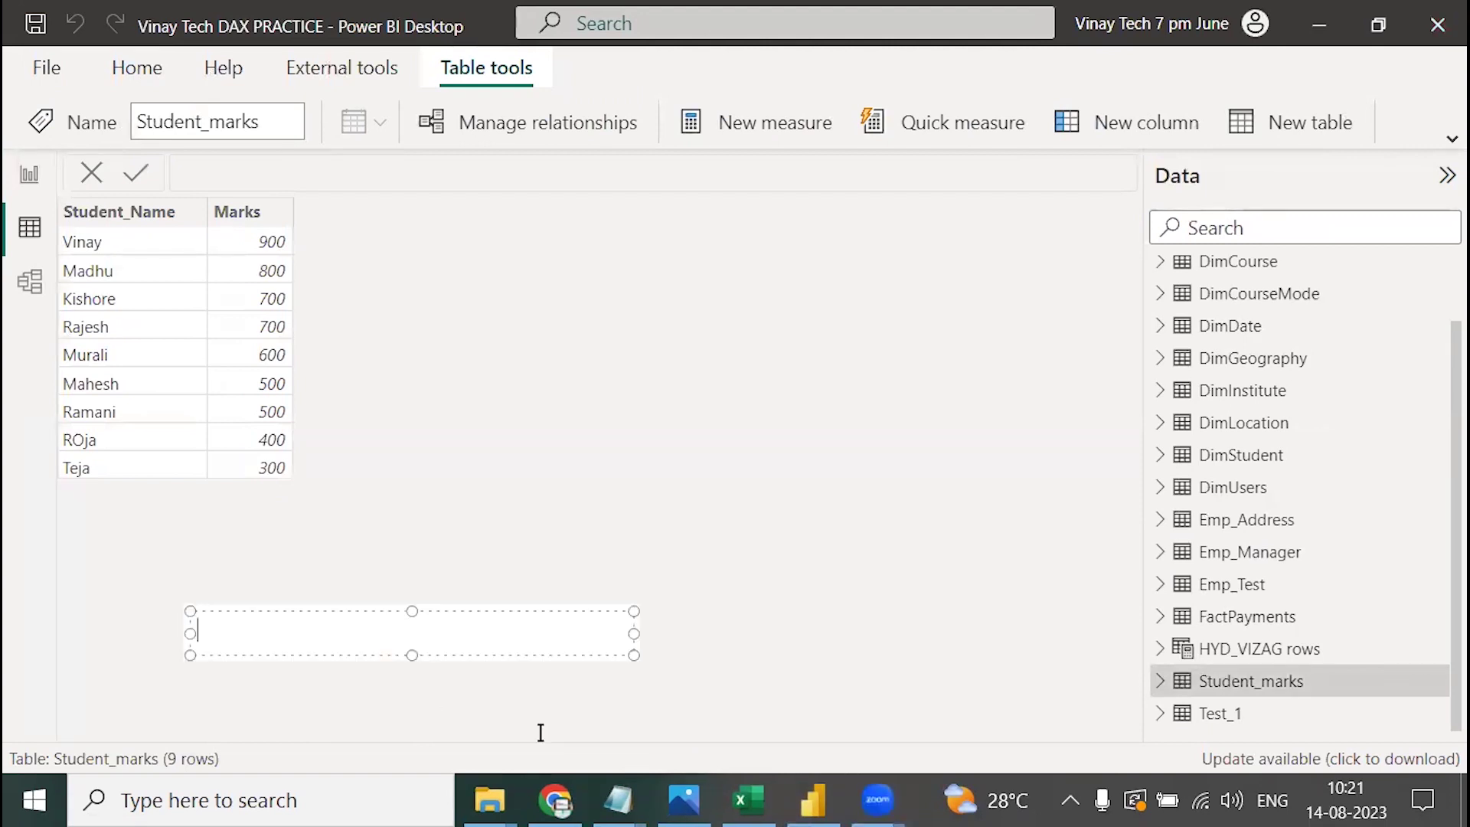
text(FOr)
key(BackSpace)
key(BackSpace)
key(BackSpace)
text(or each student )
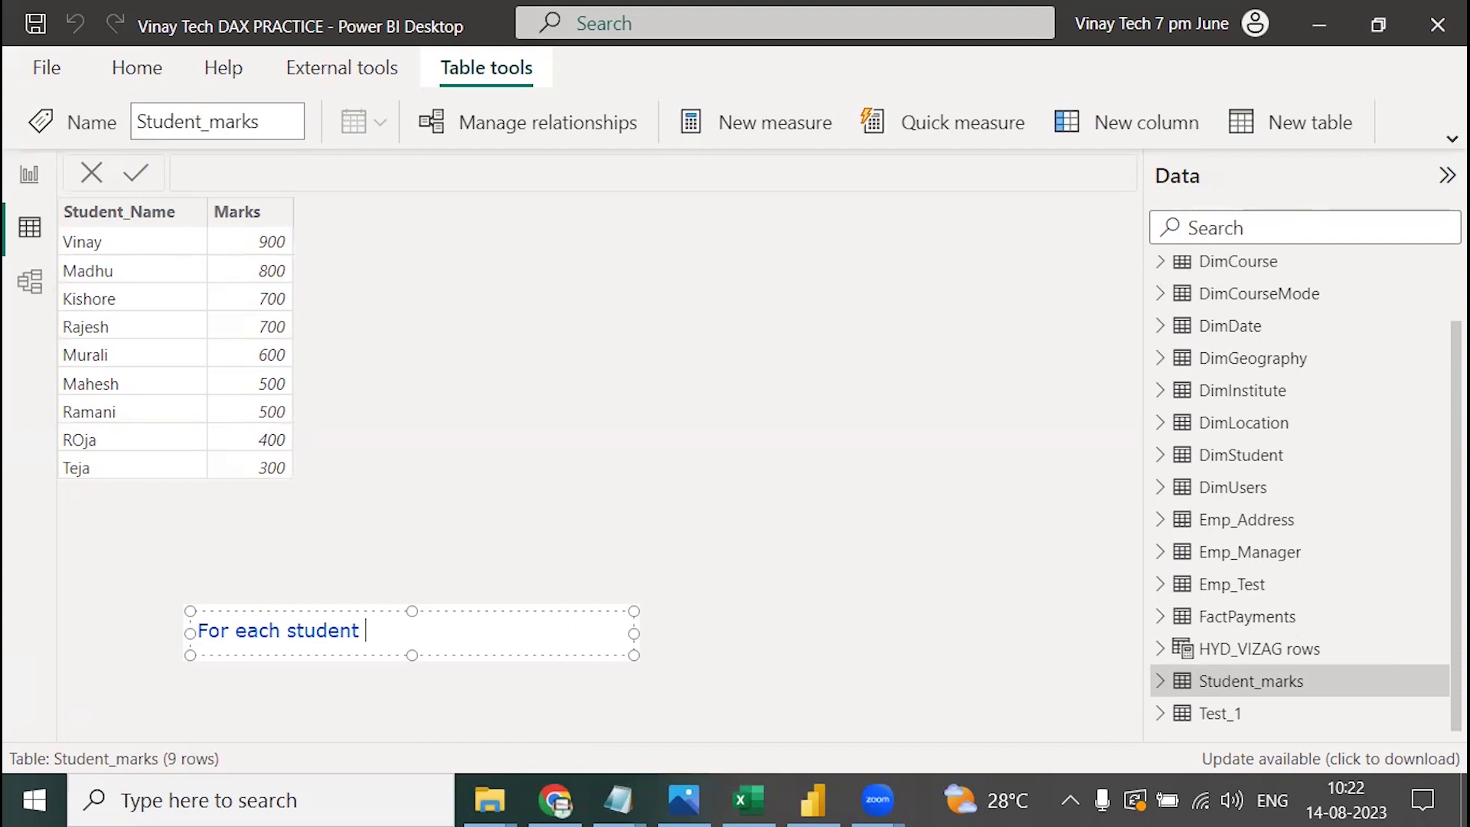
text(how many people )
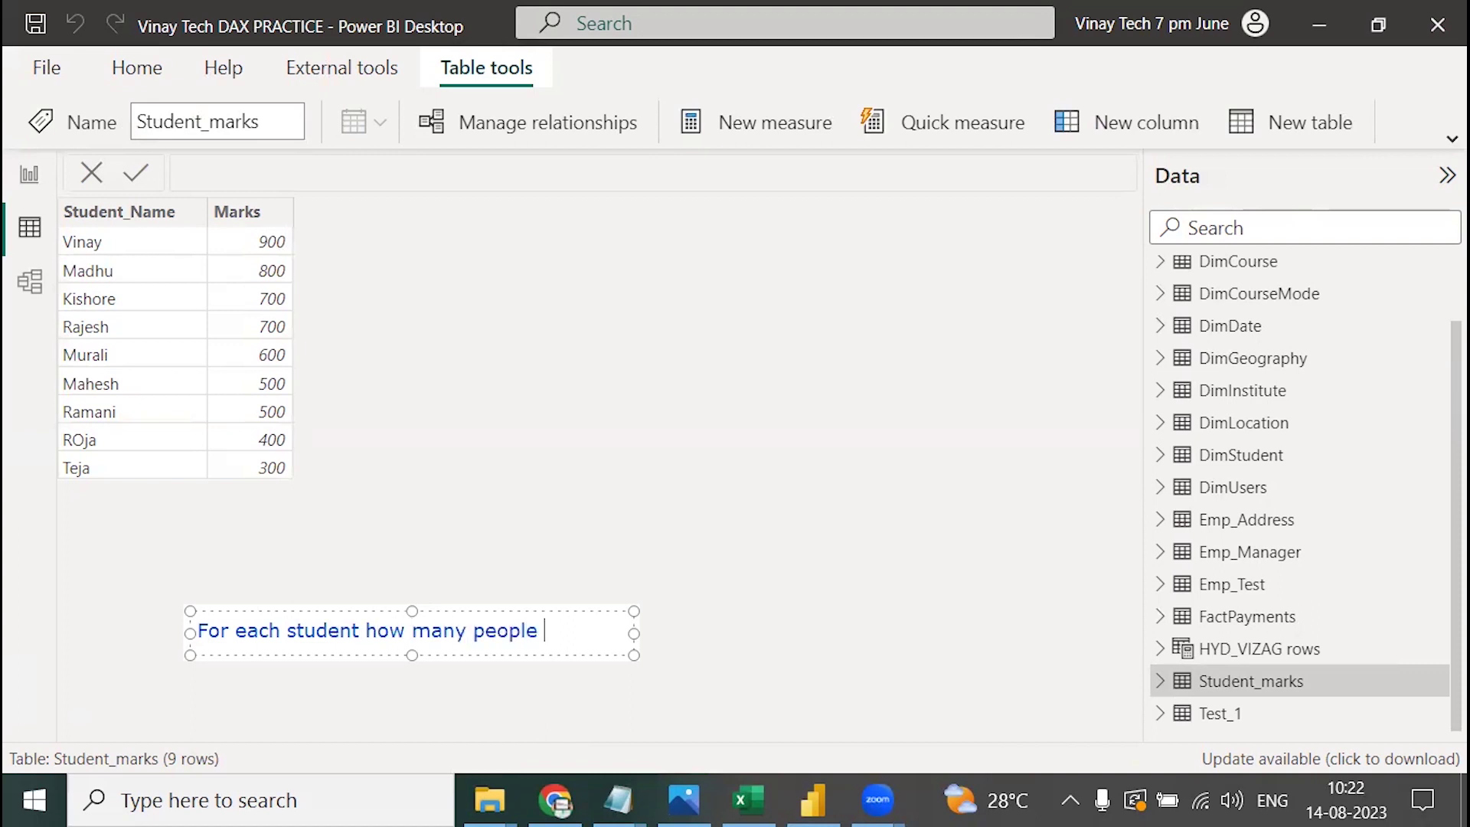
text(less than )
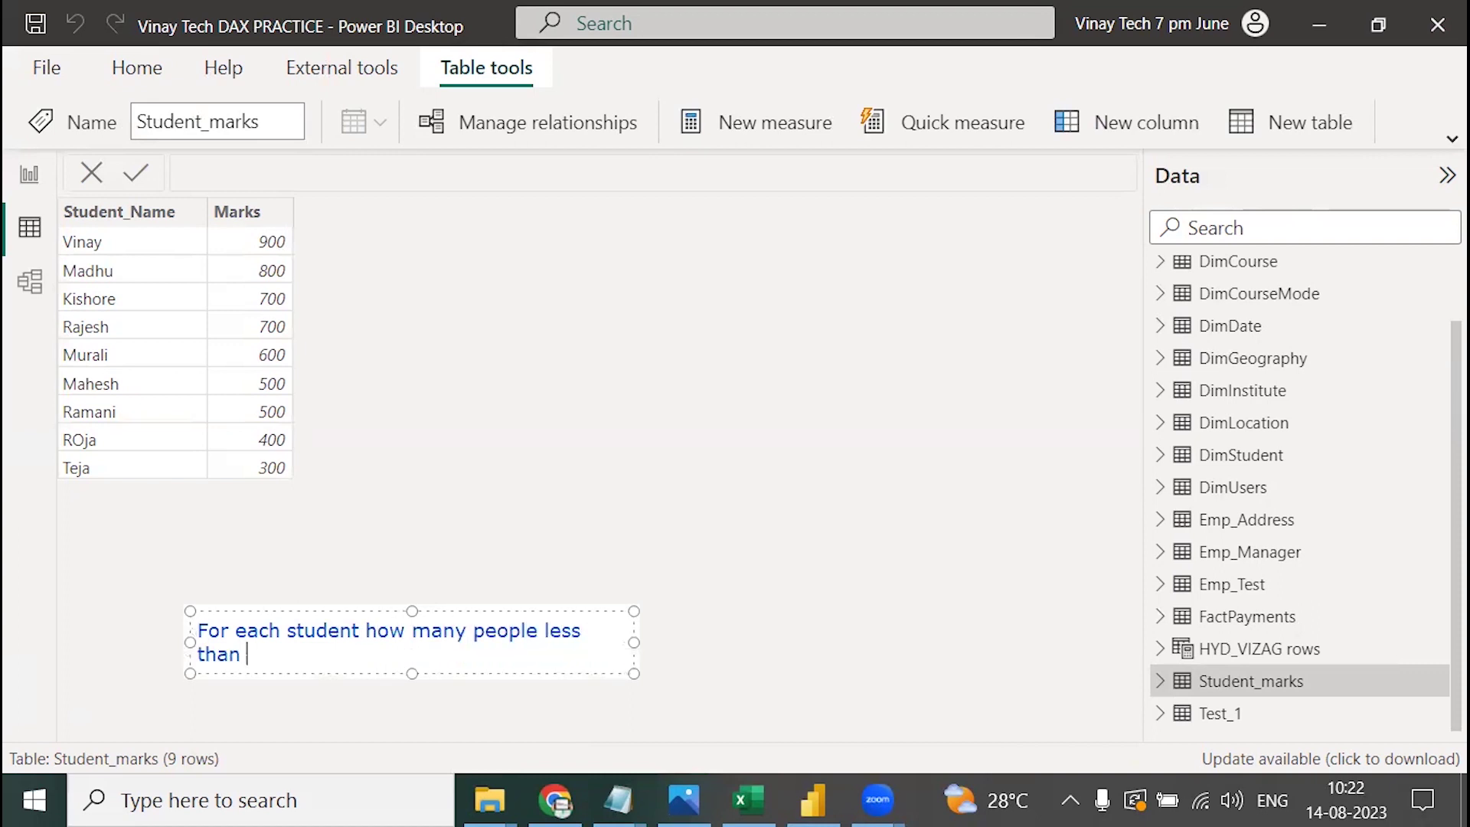
text(his marks avai)
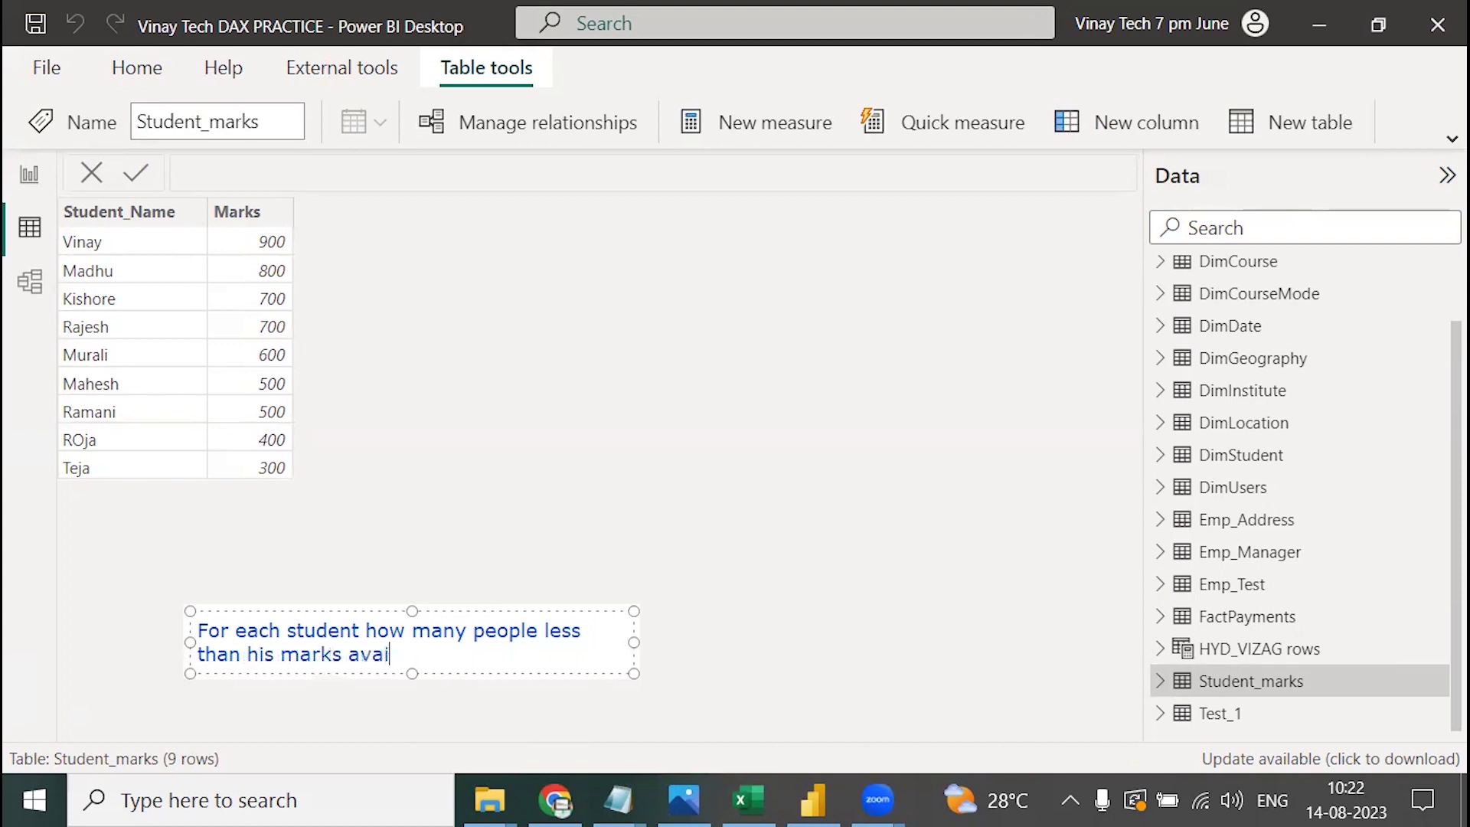
text(lable)
drag(635, 676, 1073, 633)
key(Return)
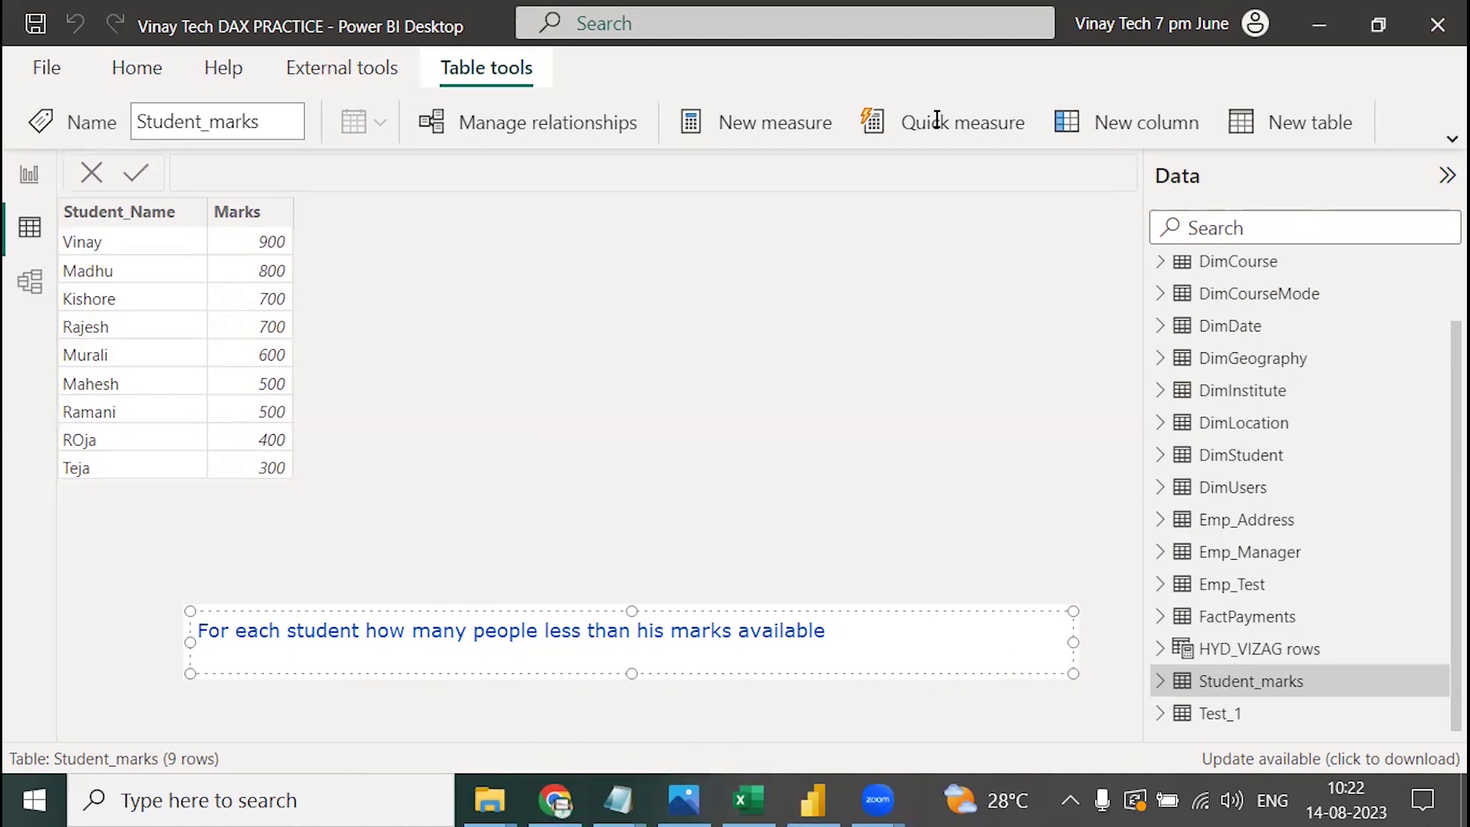
click(761, 263)
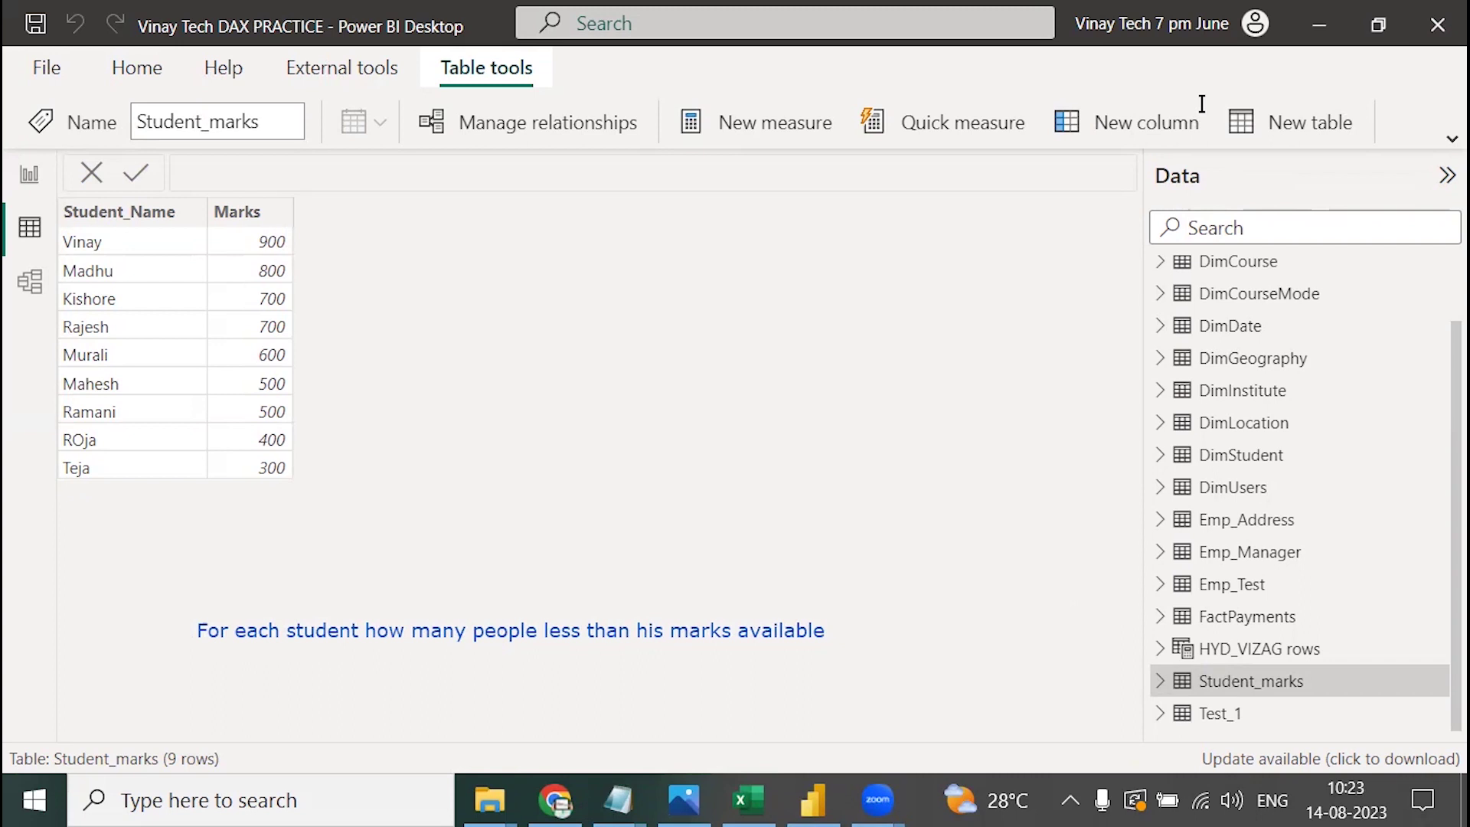
Draw a red box on the canvas and a second red box beside it.
mouse_move(496, 356)
mouse_down()
mouse_move(695, 545)
mouse_move(748, 565)
mouse_up()
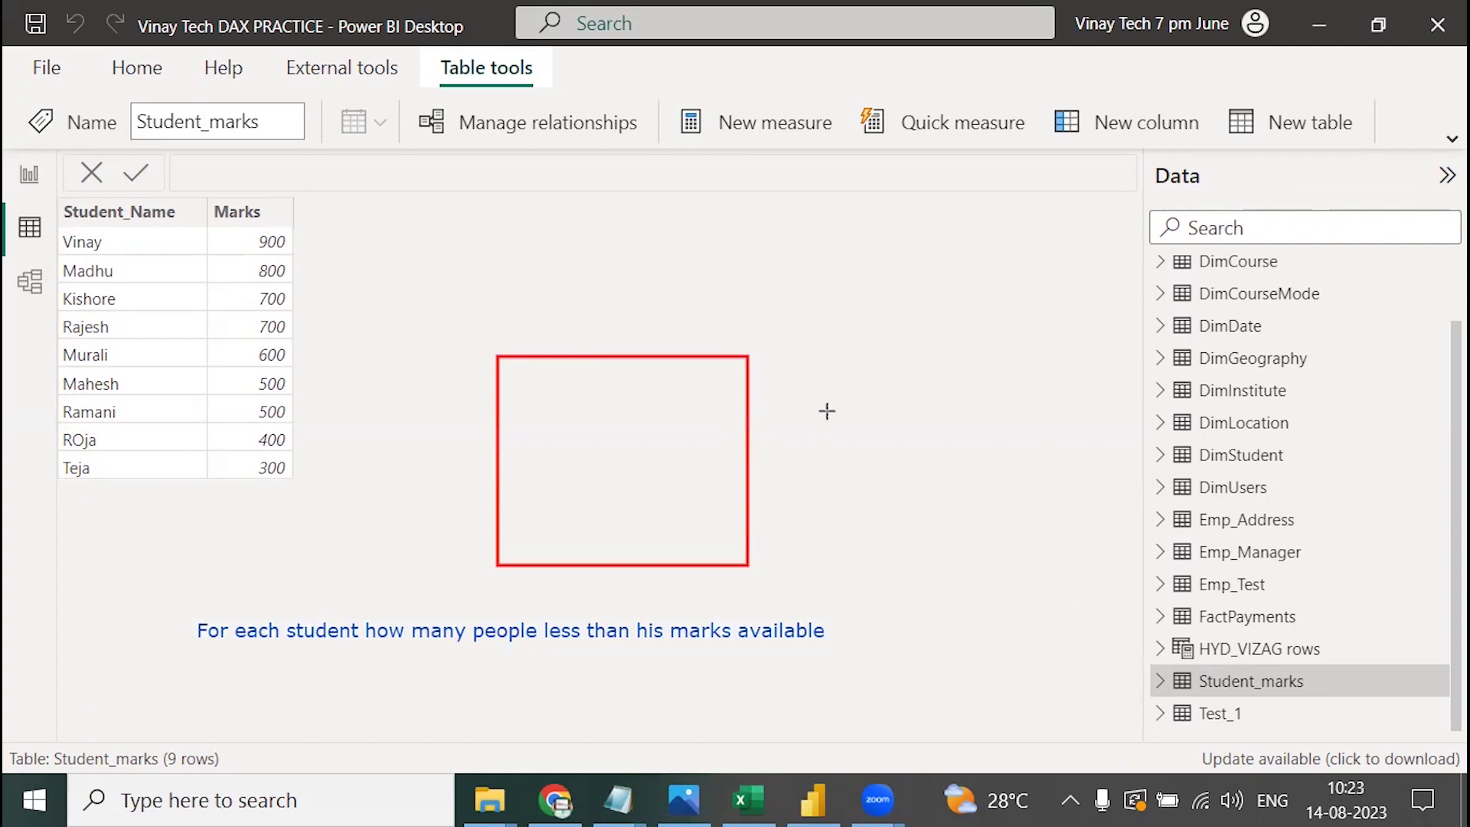
mouse_move(823, 355)
mouse_down()
mouse_move(1080, 509)
mouse_move(1090, 562)
mouse_up()
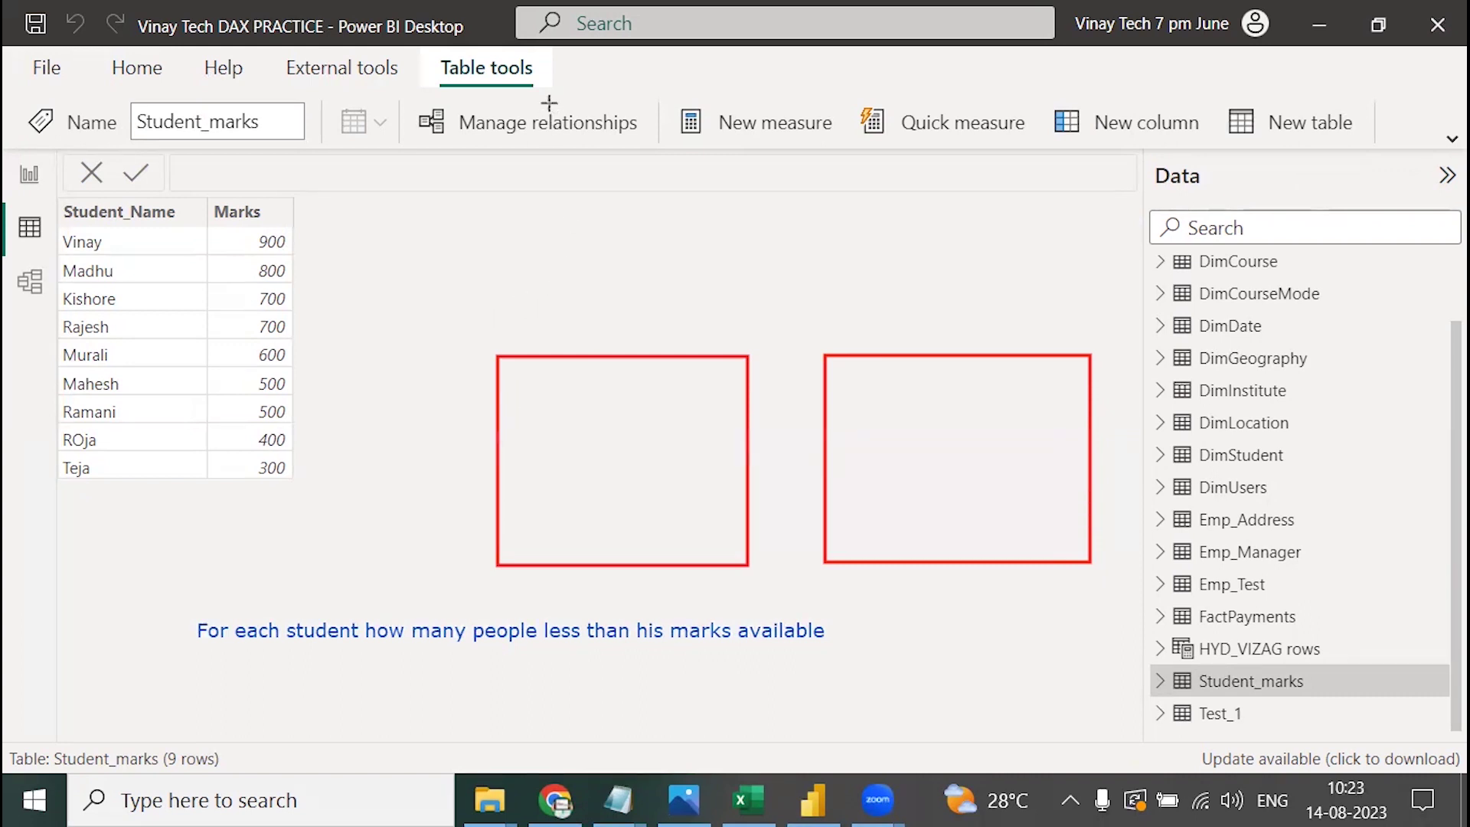
Add 'Std marks' titles and 'stname marks' headings above both red boxes.
click(526, 331)
text(Std marks)
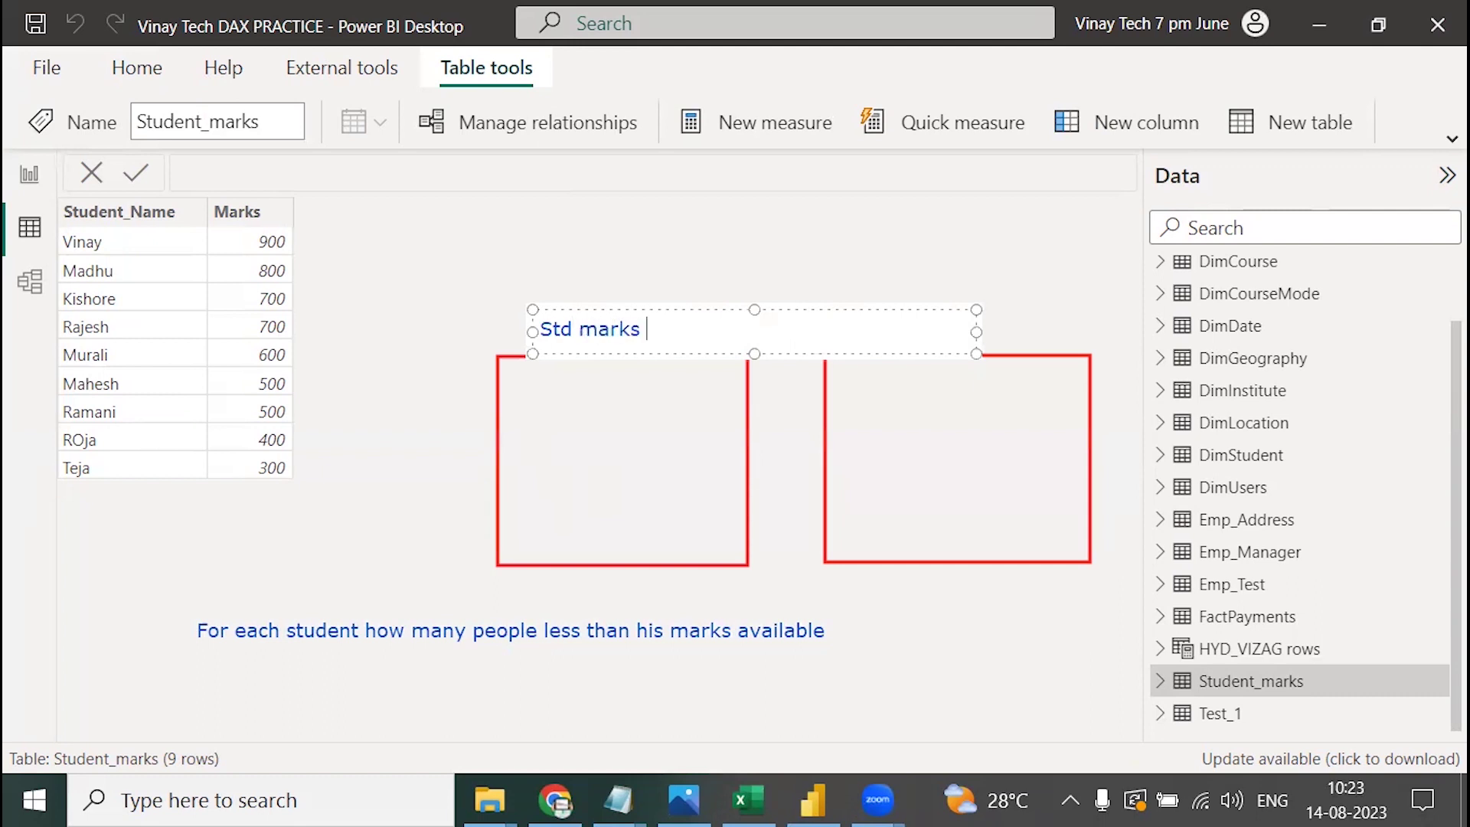
text(            std a)
key(BackSpace)
text(marks)
key(Return)
text(stname  mark)
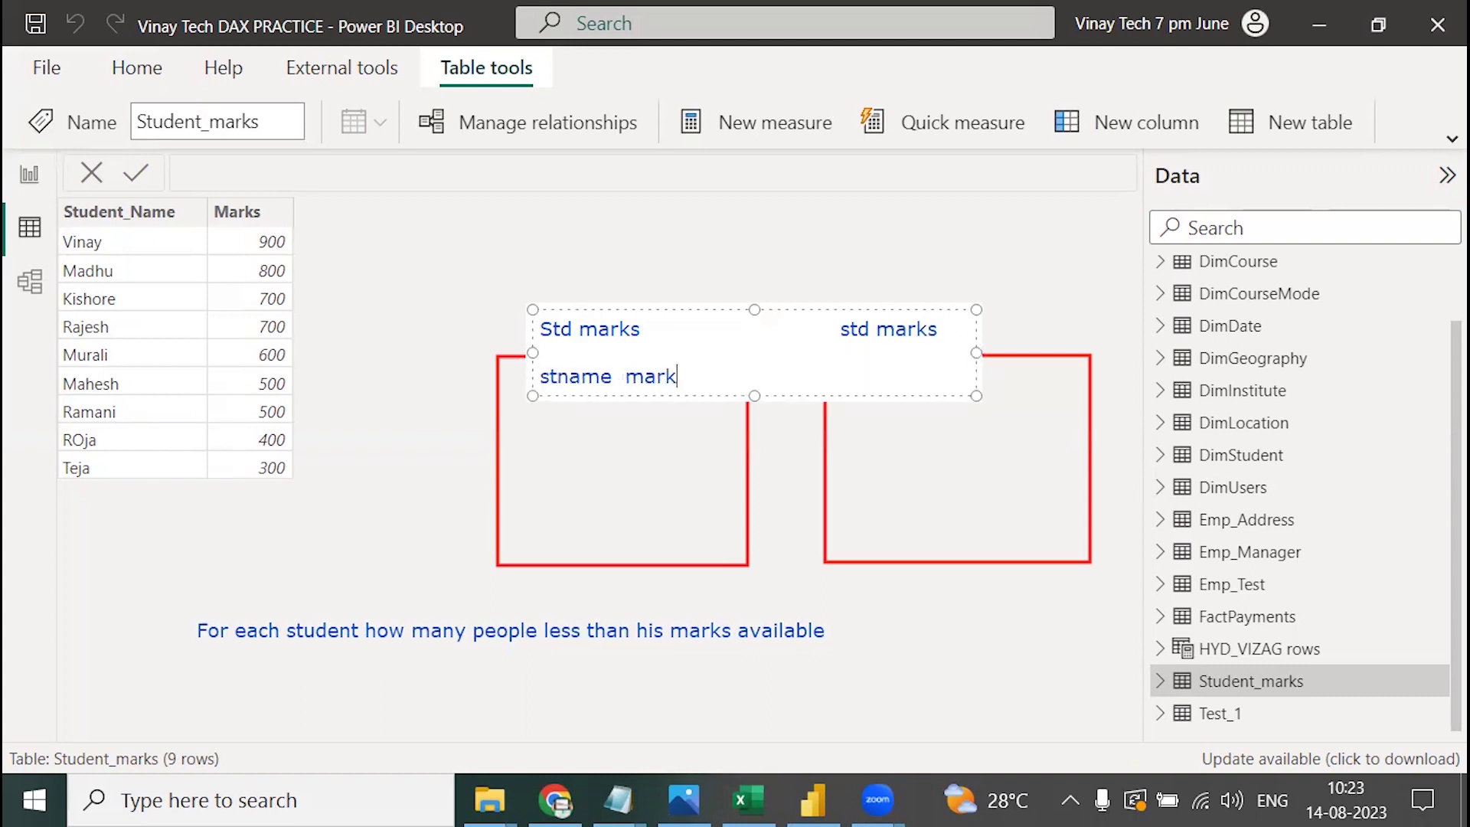
text(s             stname marks)
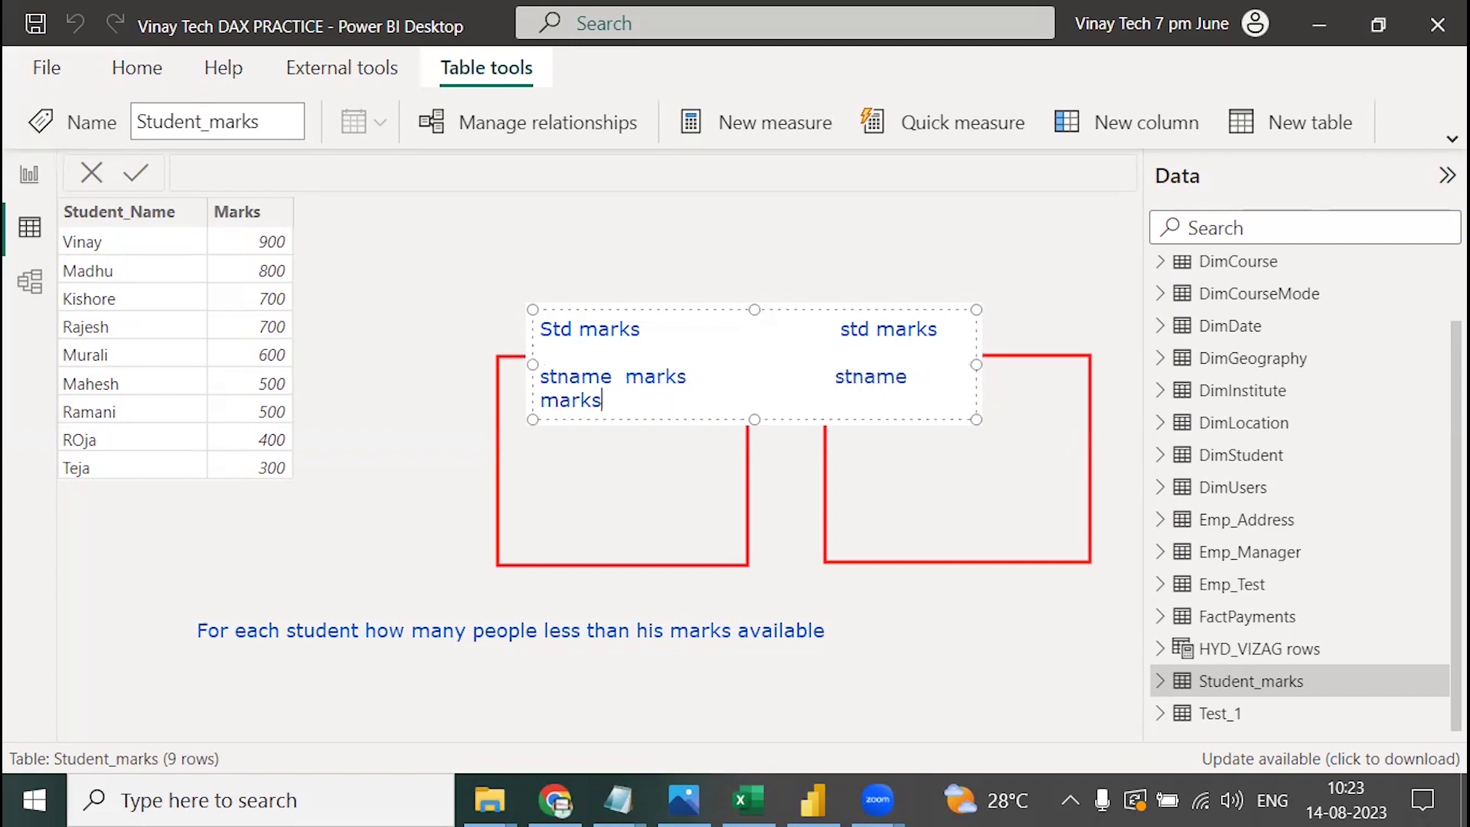
drag(978, 419, 1188, 406)
click(549, 411)
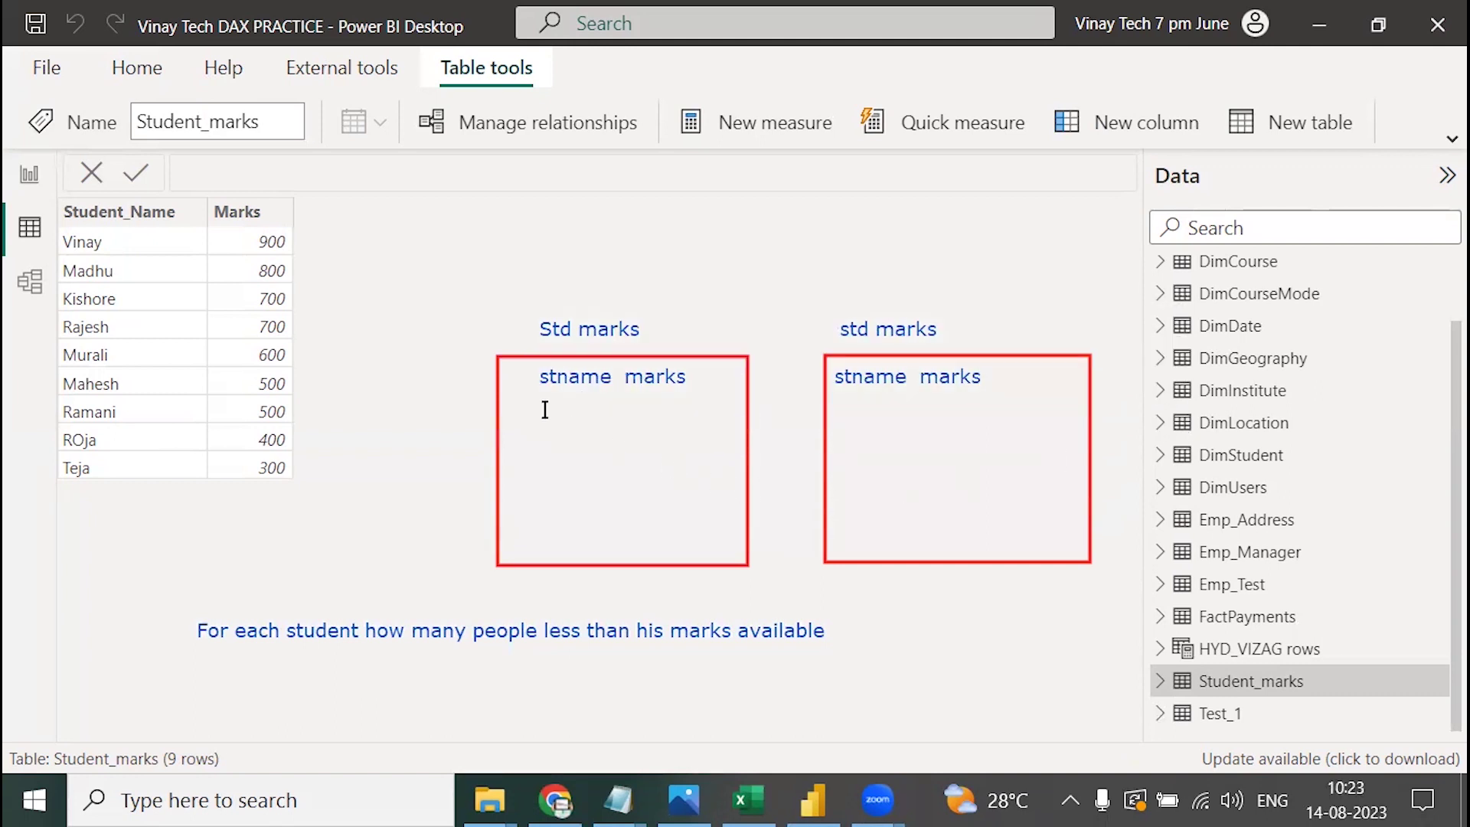
List four students with marks 900, 800, 700 and 700 inside the left box.
click(536, 407)
text(vinay  )
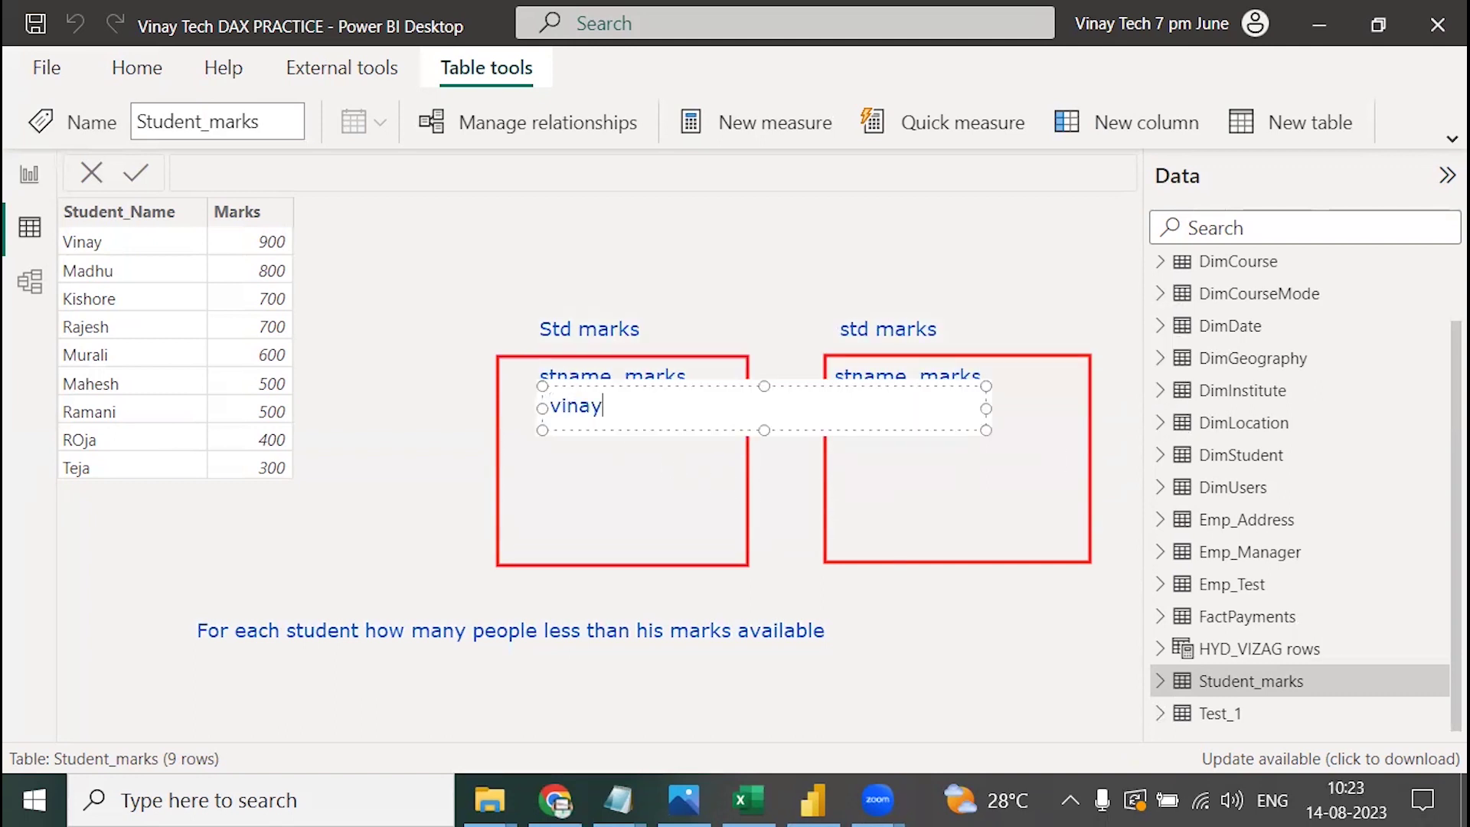
text(900)
key(Return)
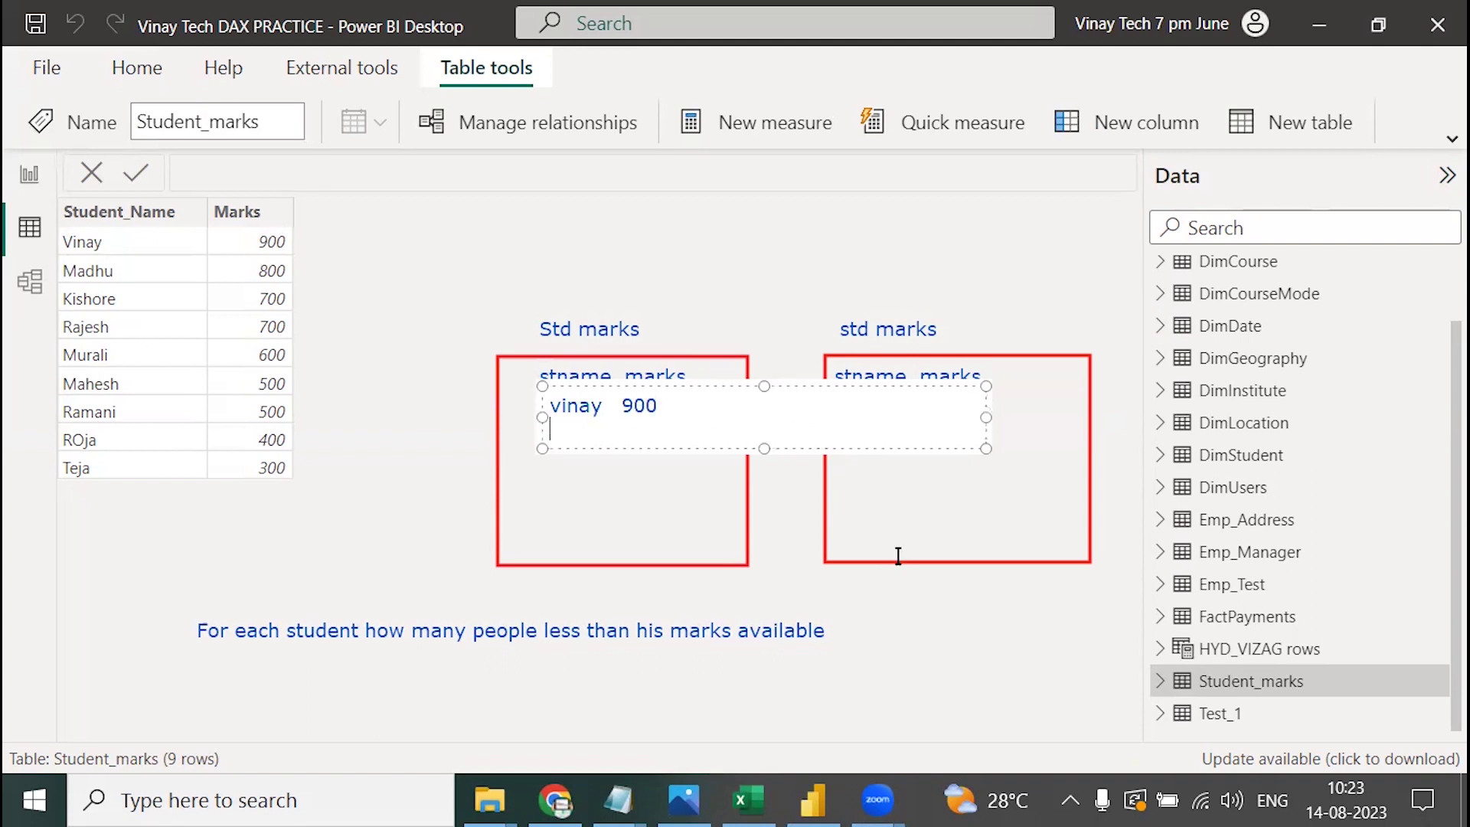
text(madhu 800)
key(Return)
text(ki)
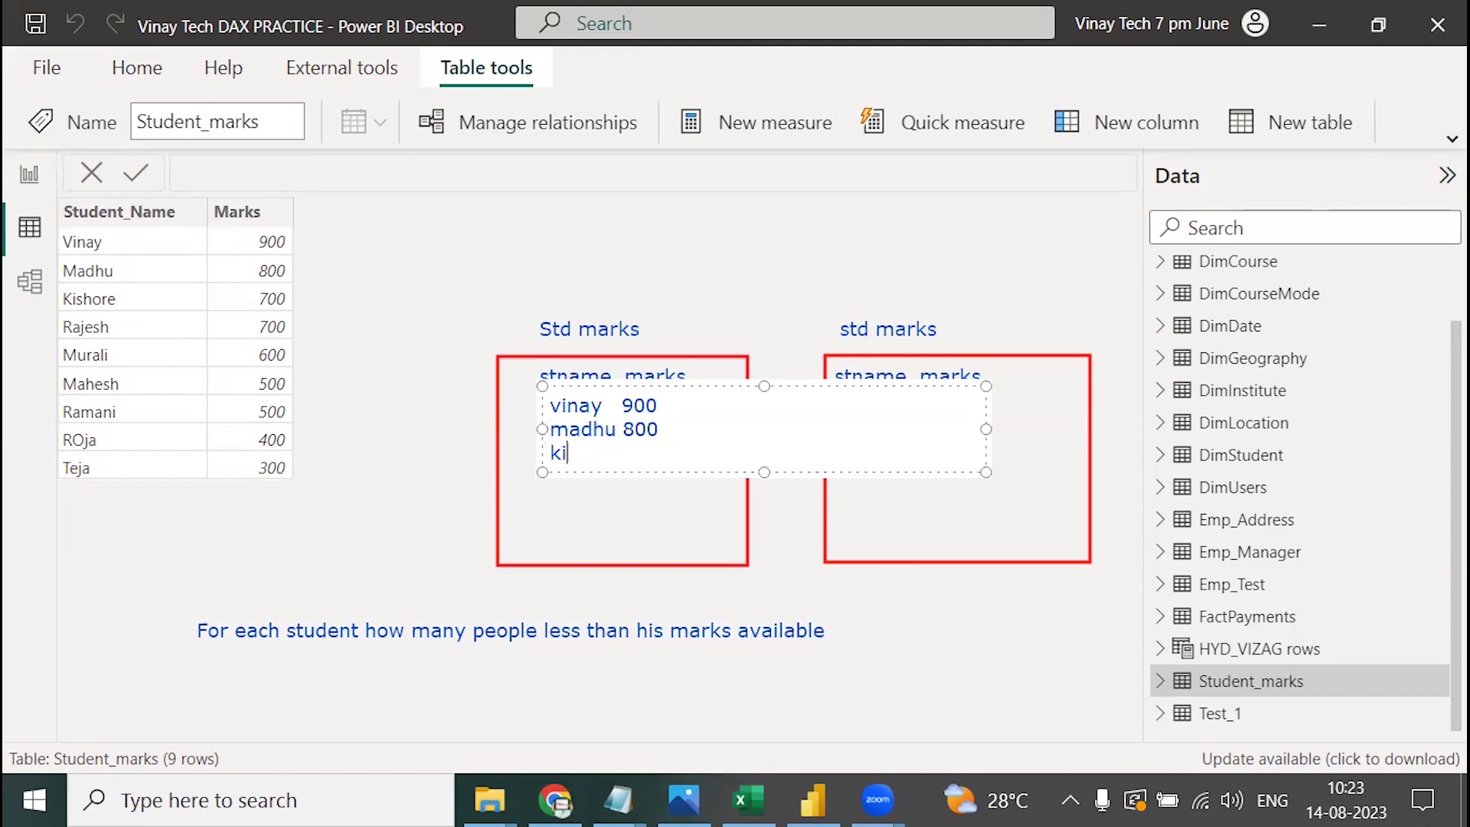
text(shore 700)
key(Return)
text(raje)
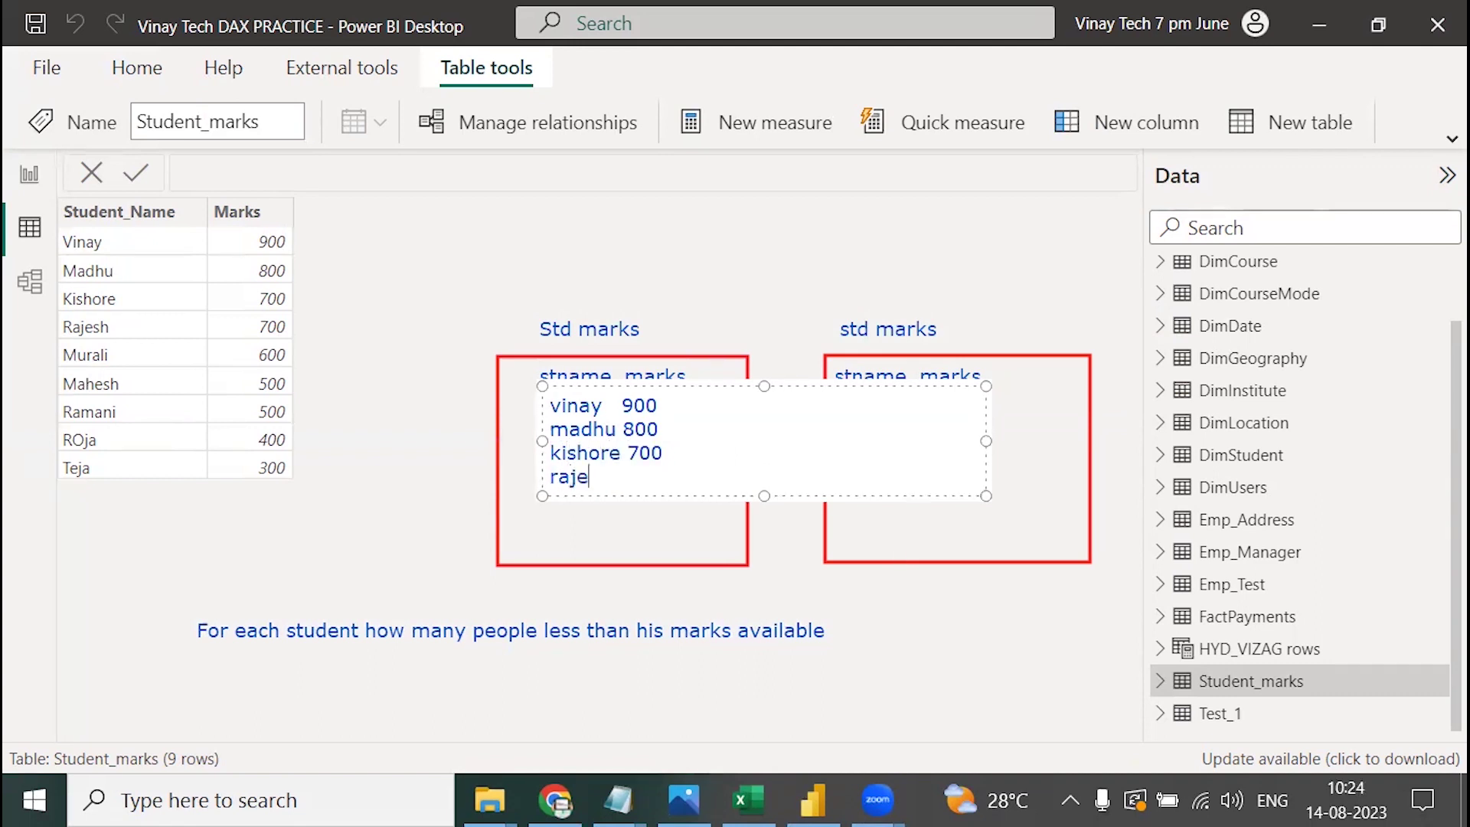
text(sh   700)
click(899, 535)
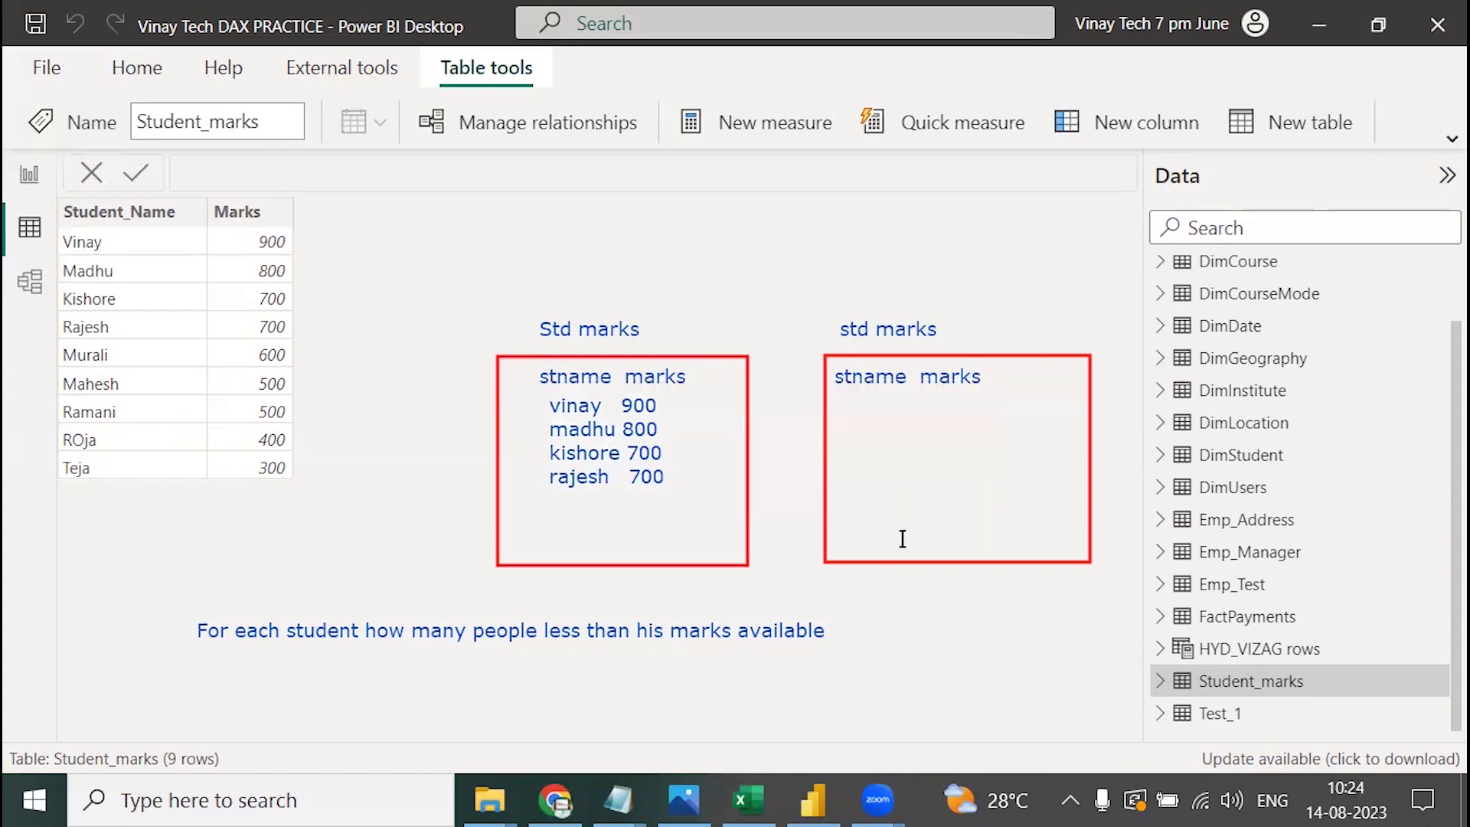
List the same four students with marks 900, 800, 700 and 700 inside the right box.
click(834, 401)
text(vi)
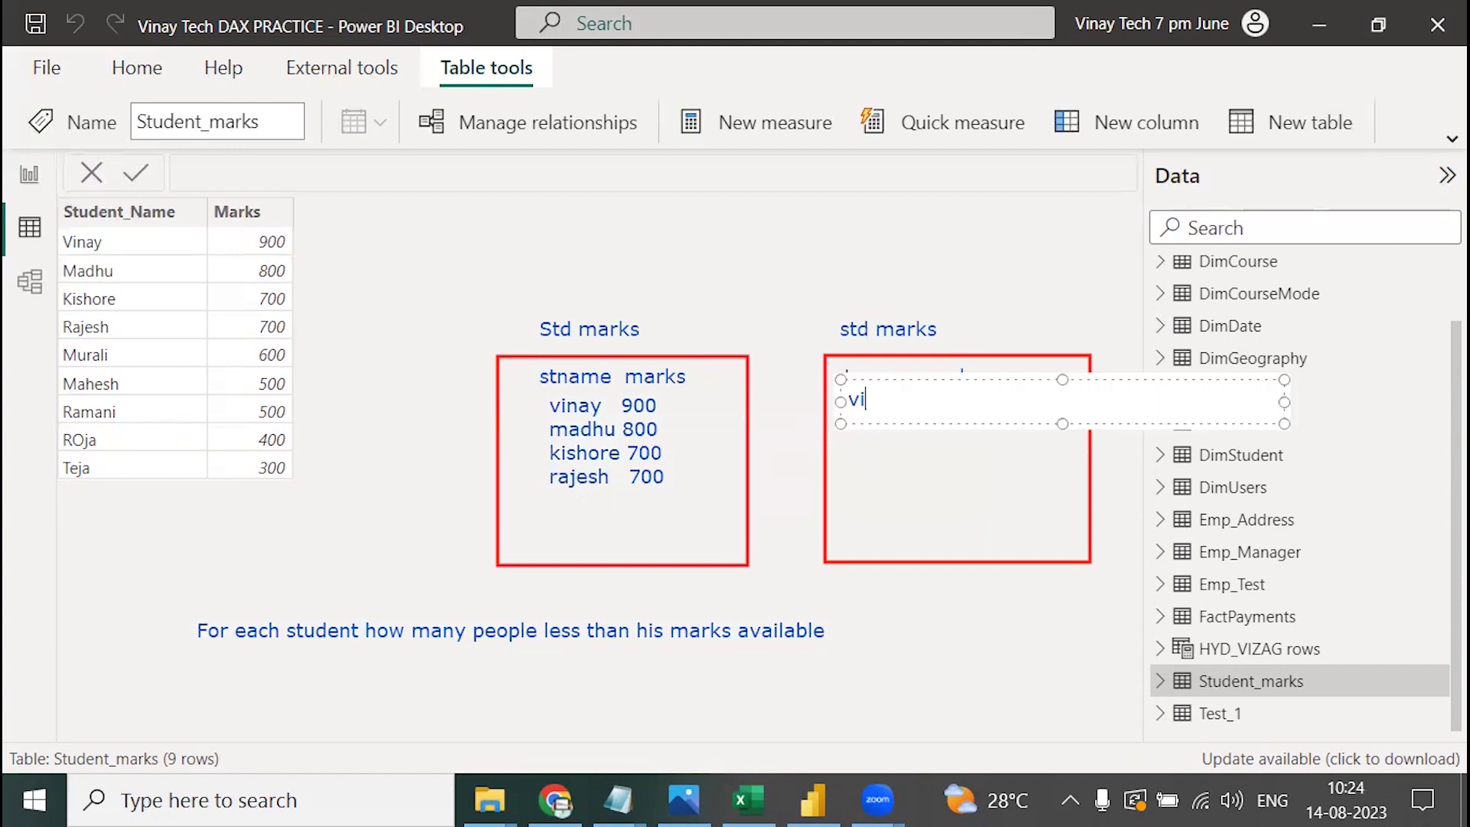
text(nay    900)
key(Return)
text(madhu   800)
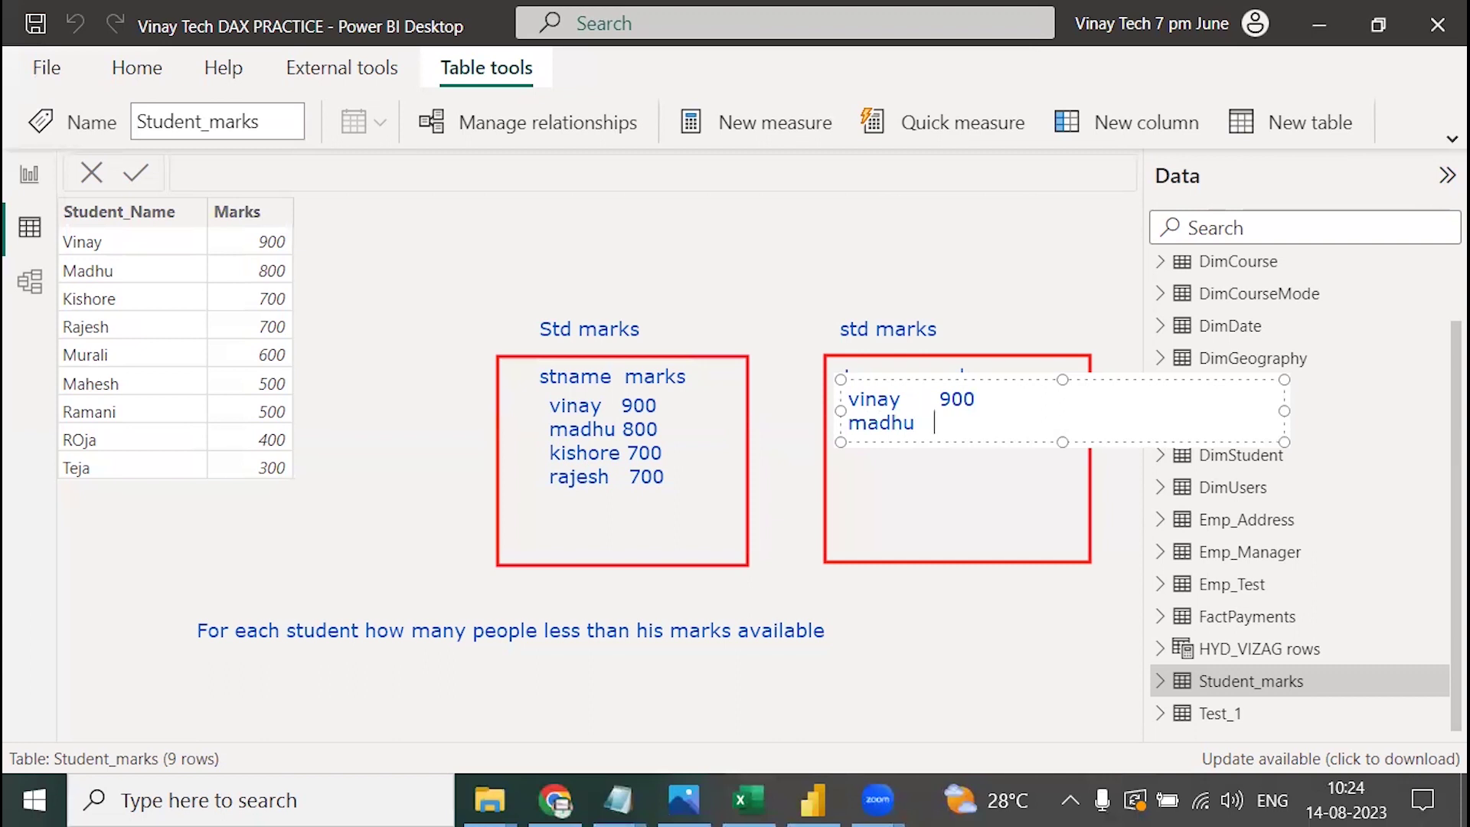
key(Return)
text(k)
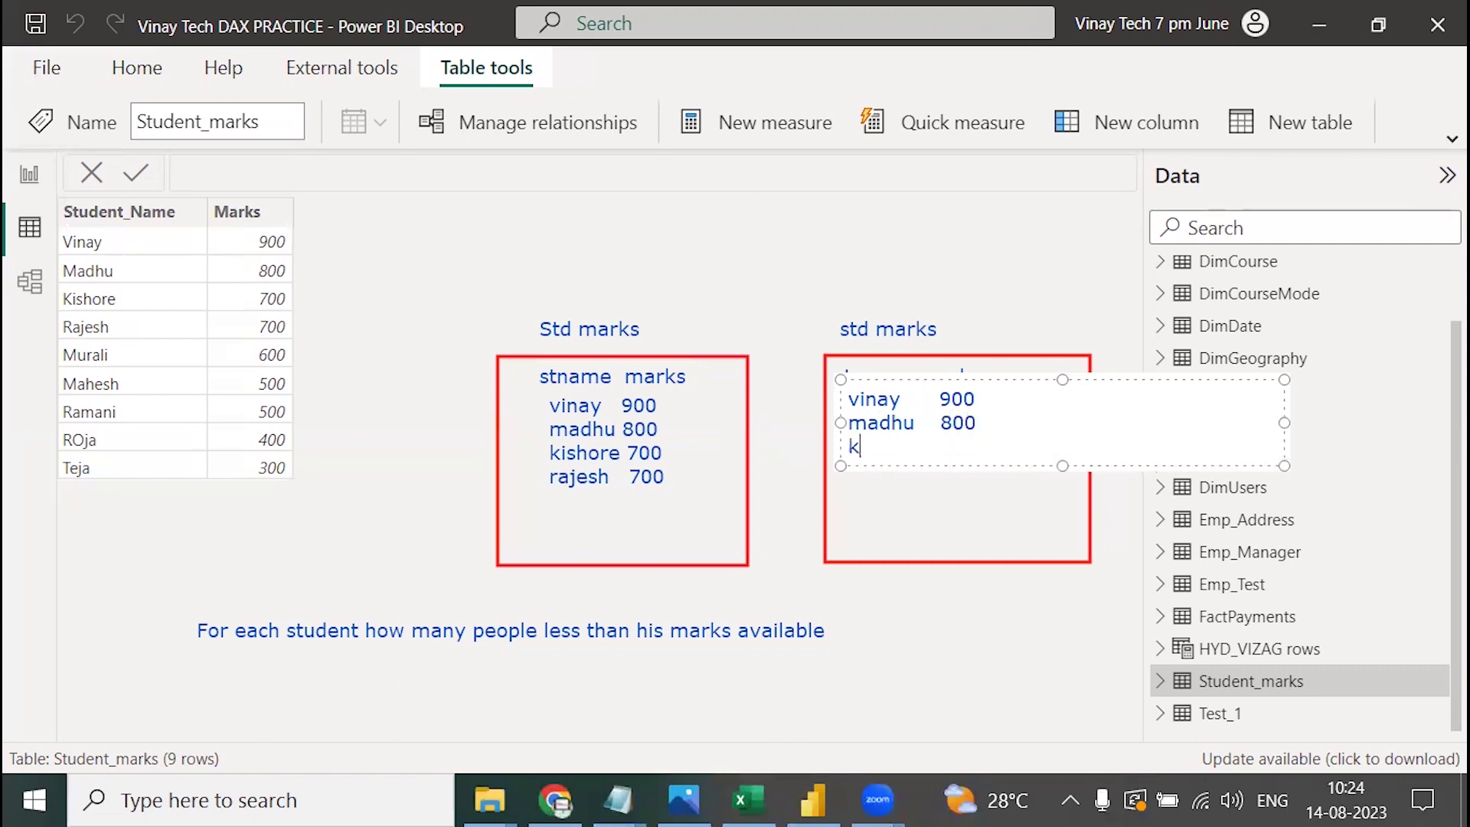
text(ishore   700)
key(Return)
text(r)
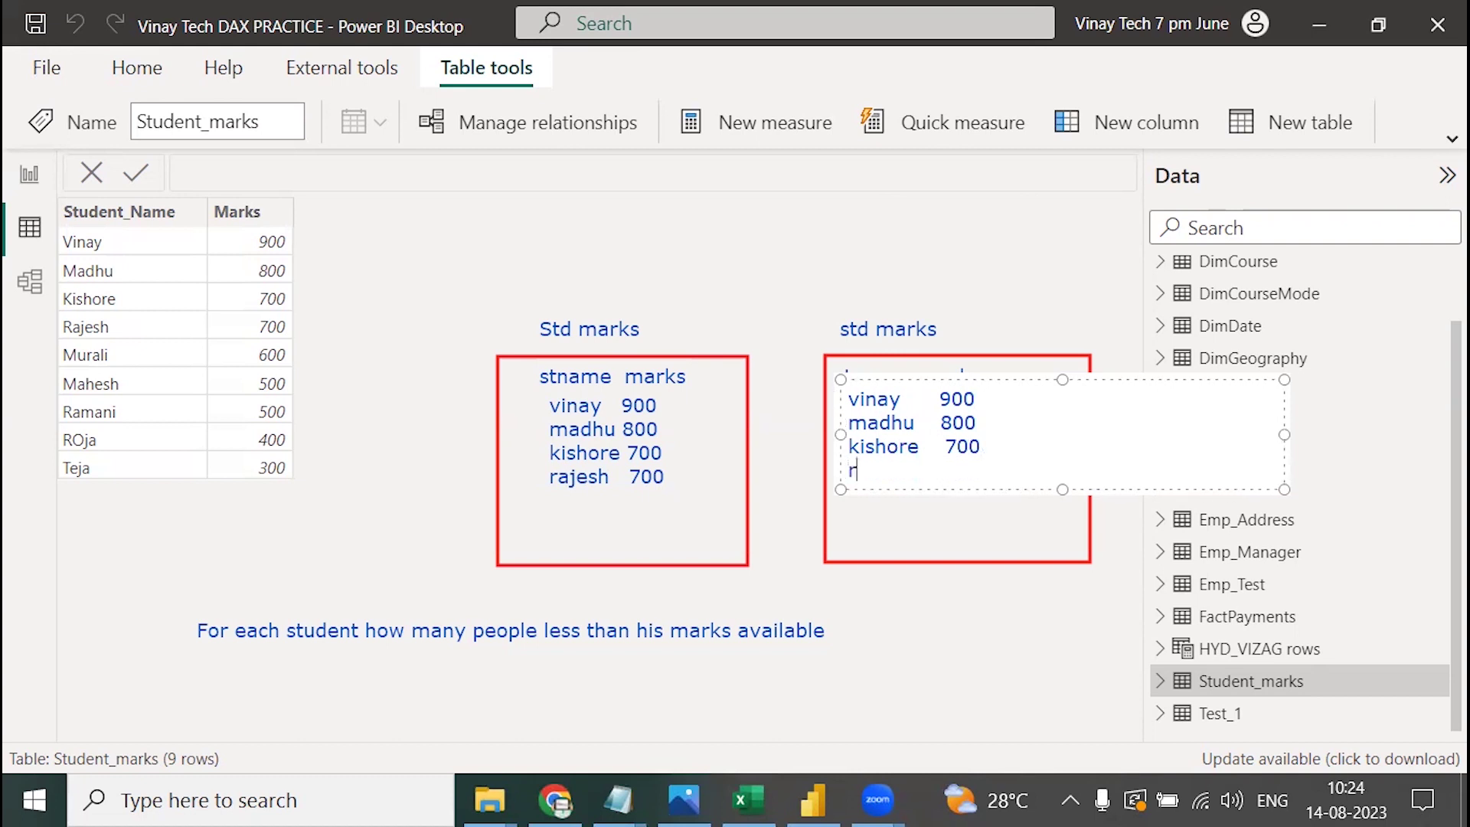
text(ajesh    700)
click(843, 288)
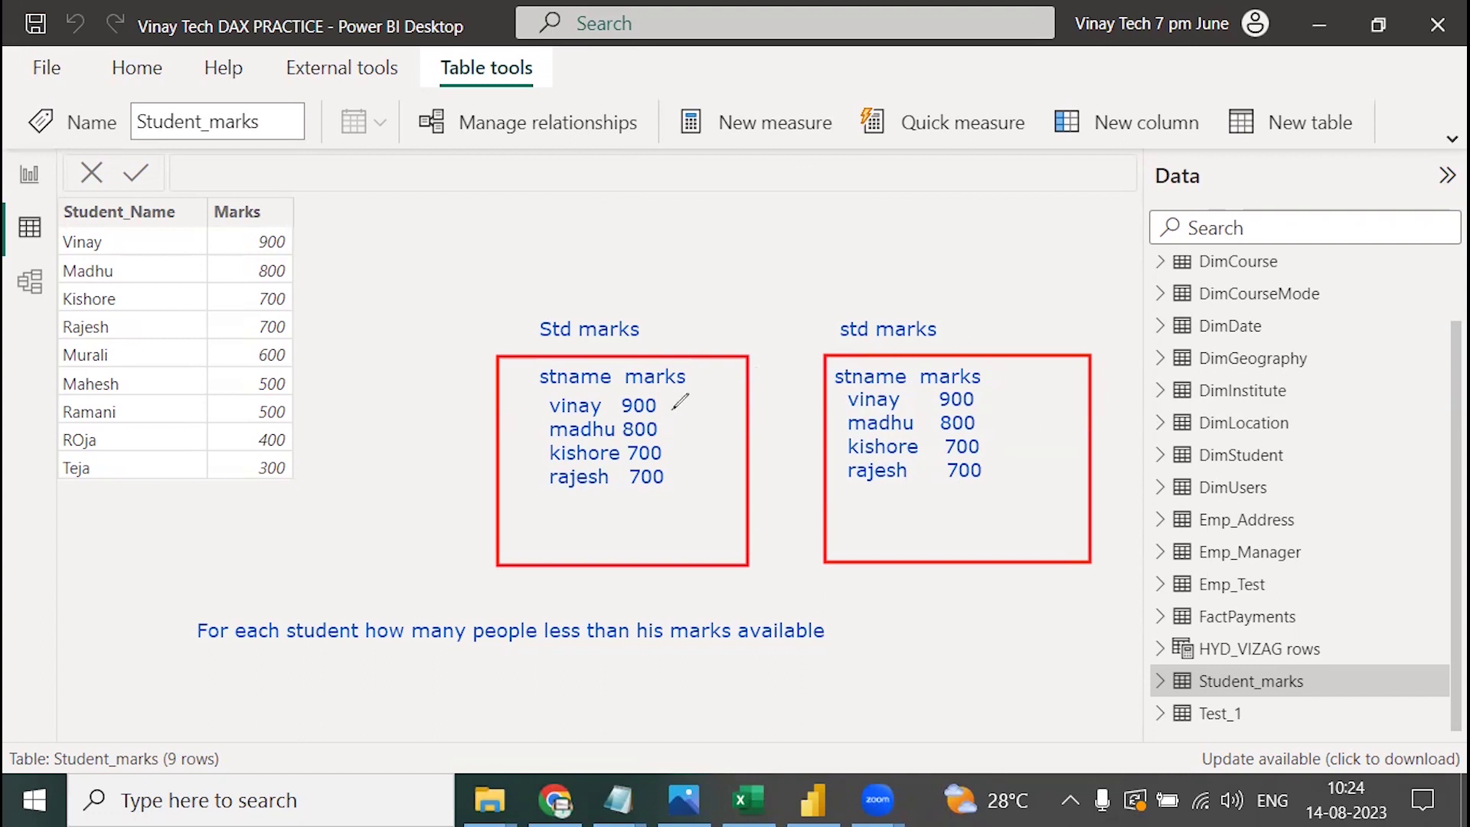
Draw red lines from the left box's 900, 800 and 700 rows to the right box's rows.
drag(675, 404, 932, 404)
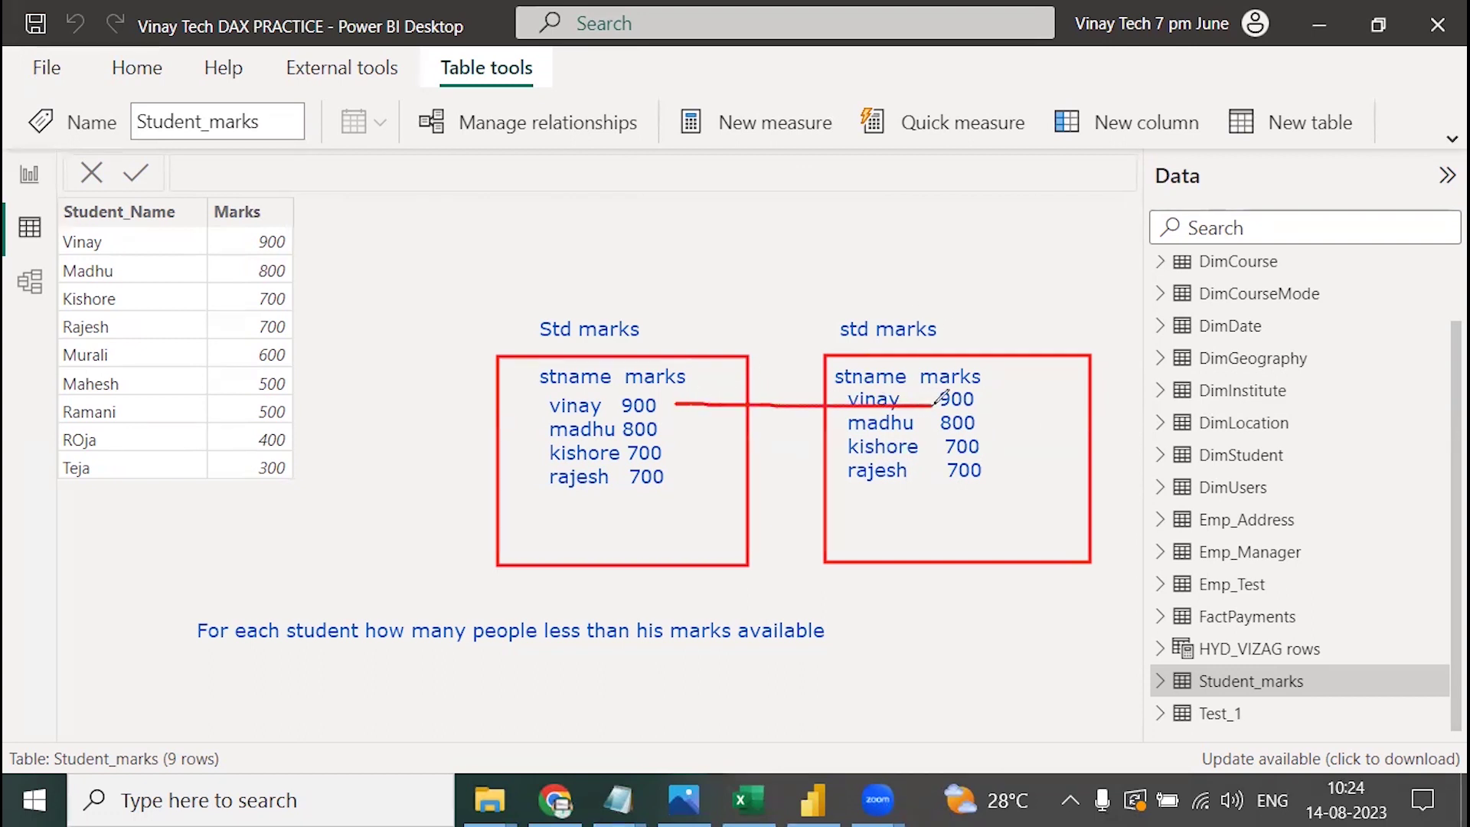
drag(681, 405, 950, 431)
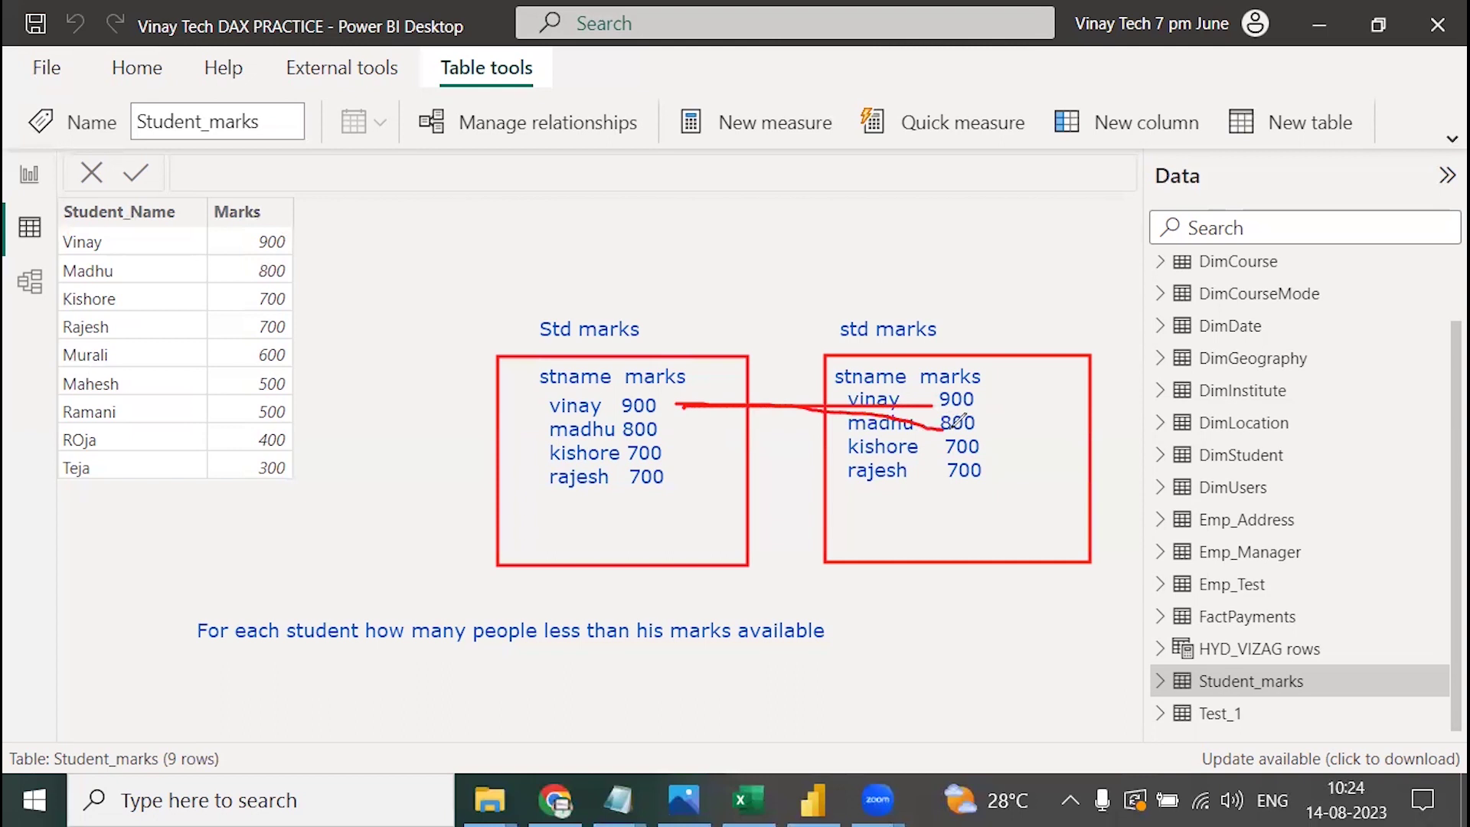
drag(732, 399, 916, 436)
drag(758, 404, 913, 483)
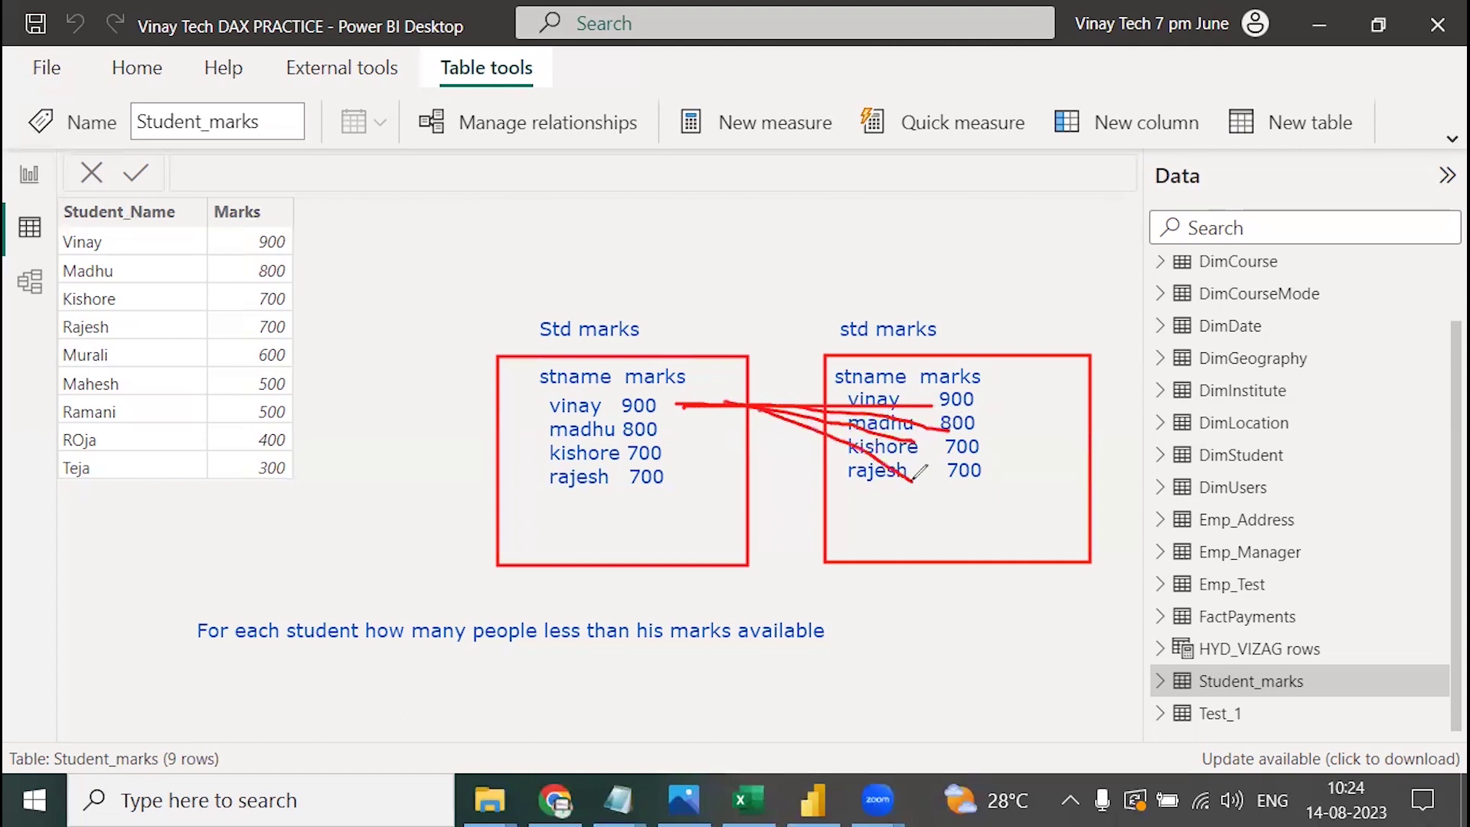
mouse_move(762, 370)
mouse_down()
mouse_move(776, 383)
mouse_move(766, 396)
mouse_up()
drag(683, 439, 931, 395)
mouse_move(697, 438)
mouse_down()
mouse_move(835, 430)
mouse_move(750, 440)
mouse_move(838, 447)
mouse_move(709, 443)
mouse_move(942, 489)
mouse_up()
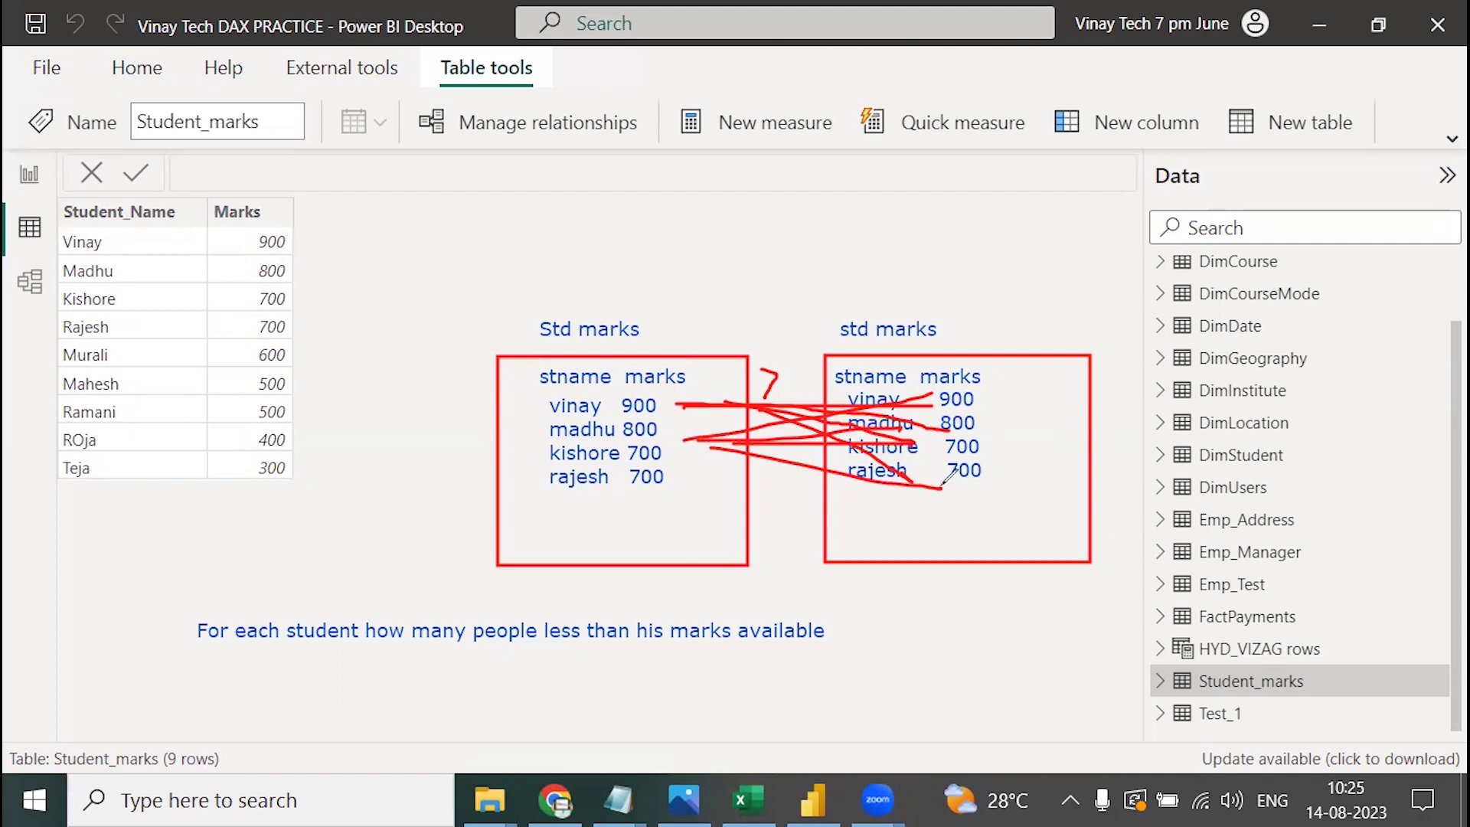
mouse_move(672, 464)
mouse_down()
mouse_move(873, 405)
mouse_move(824, 461)
mouse_move(881, 438)
mouse_move(912, 500)
mouse_up()
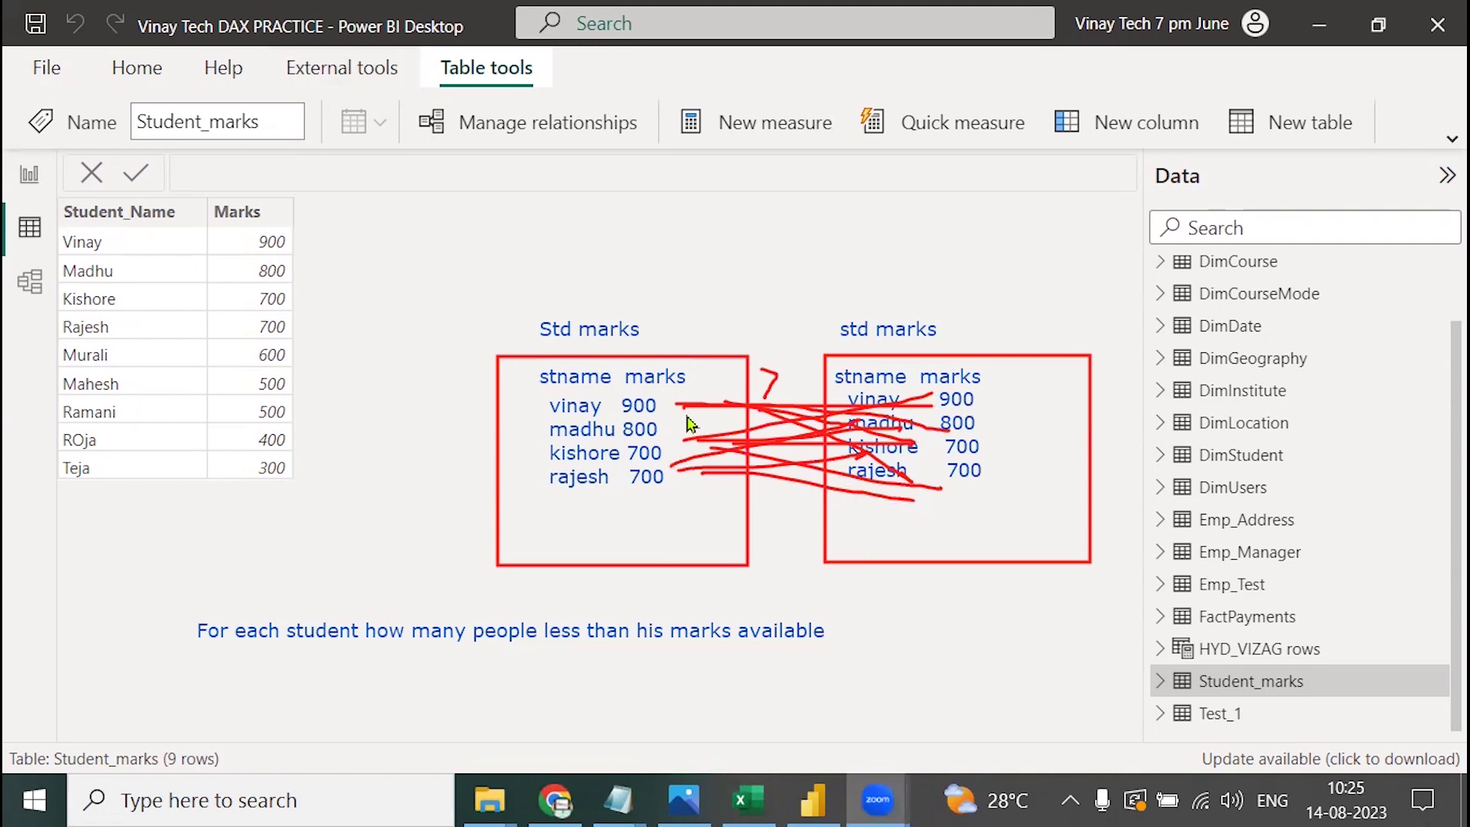
Add a new column from the Marks context menu and start the formula No of stds = COUNTROWS(FILTER(Student_marks.
click(230, 214)
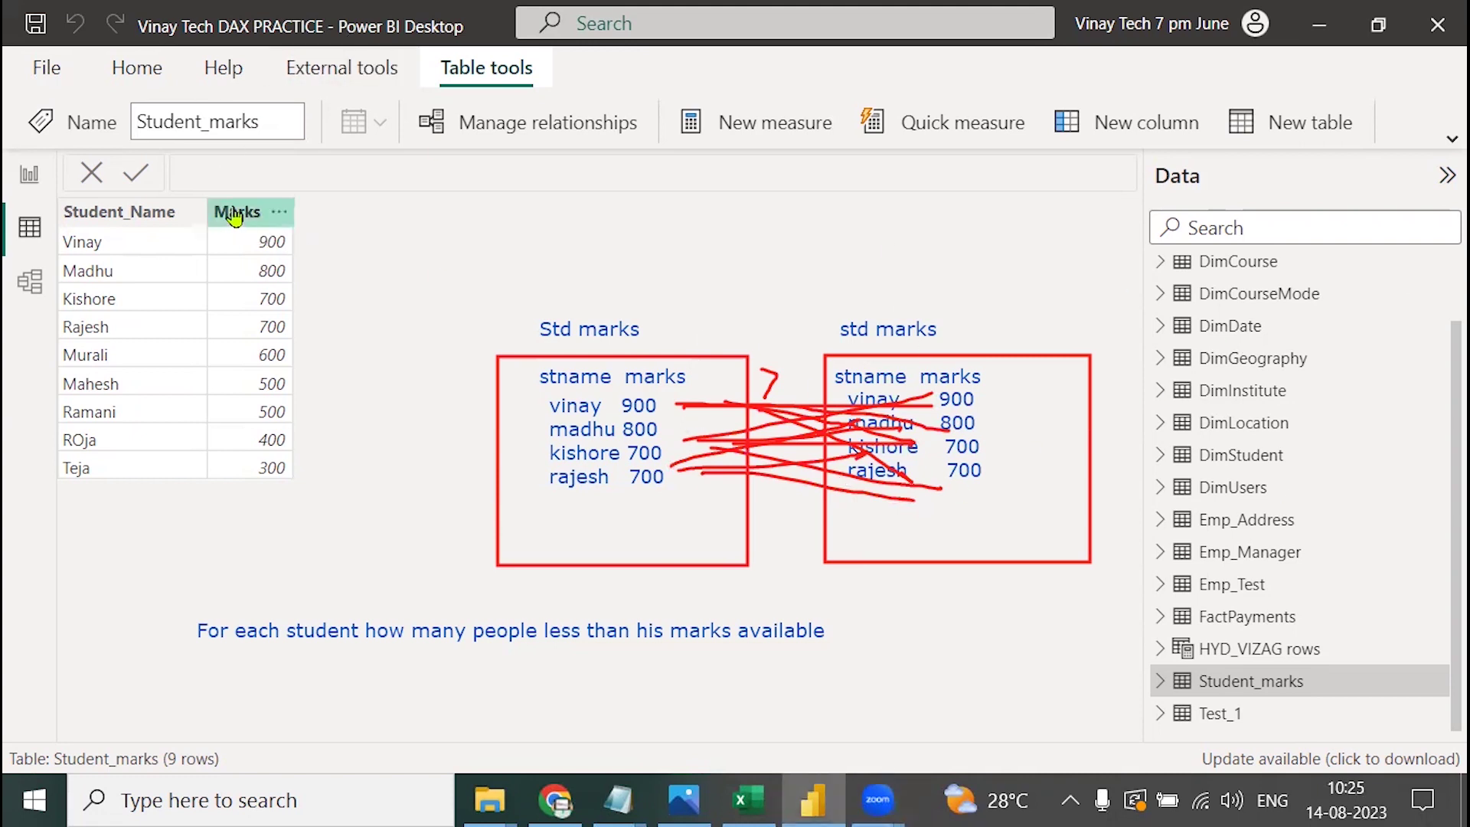
right_click(228, 211)
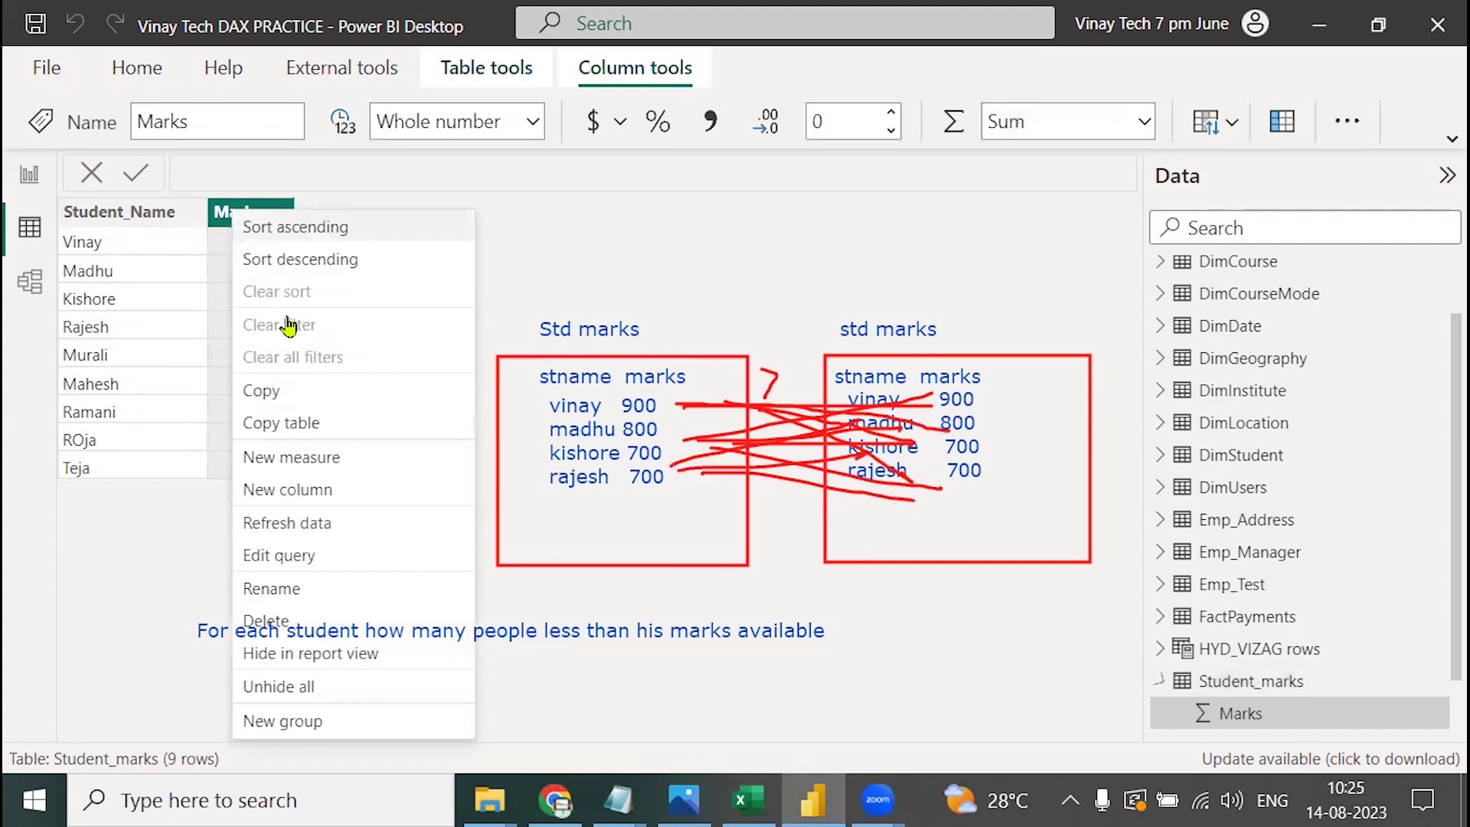
click(384, 429)
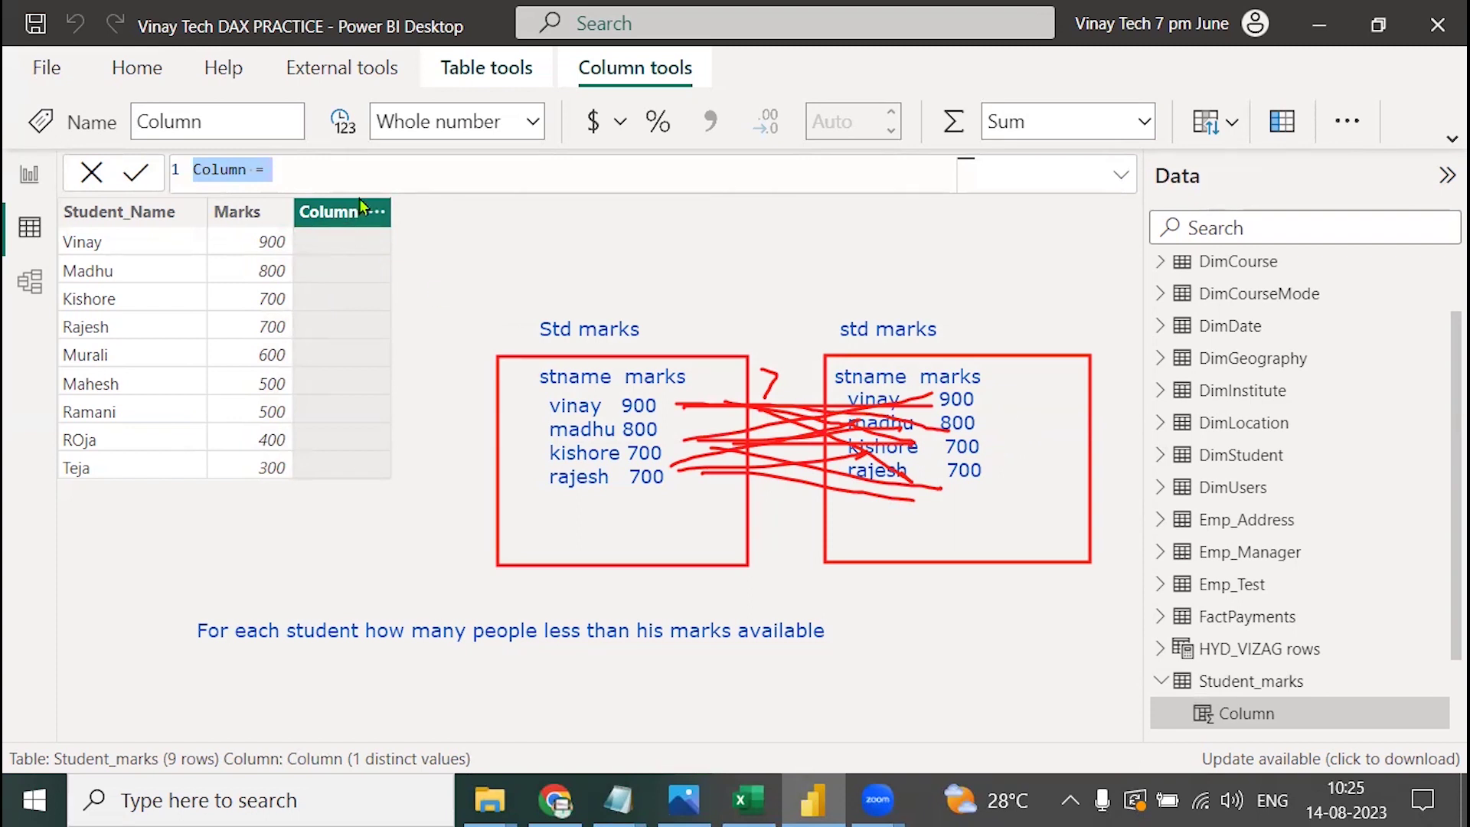
text(No of )
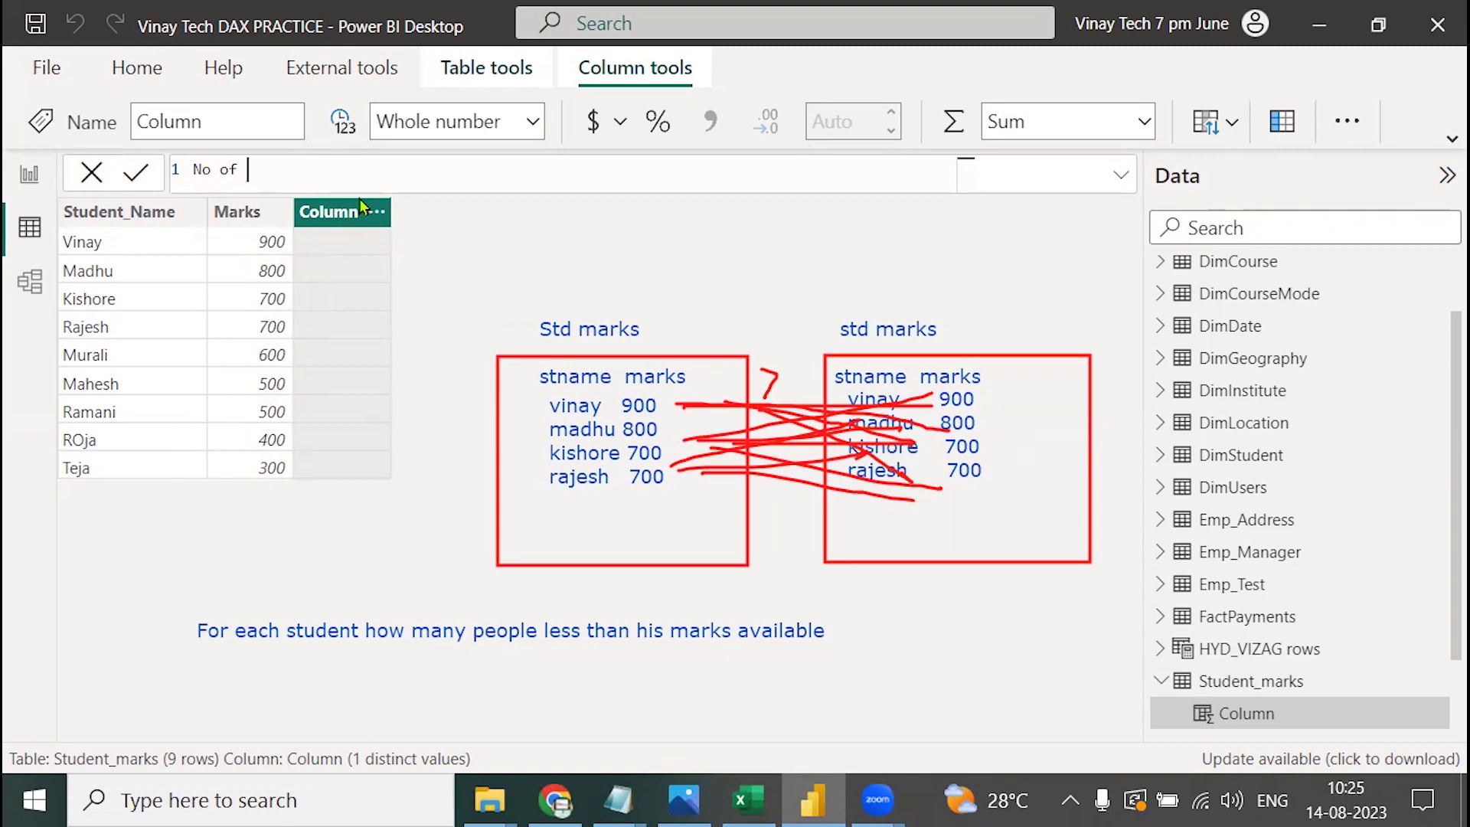
text(stds=count)
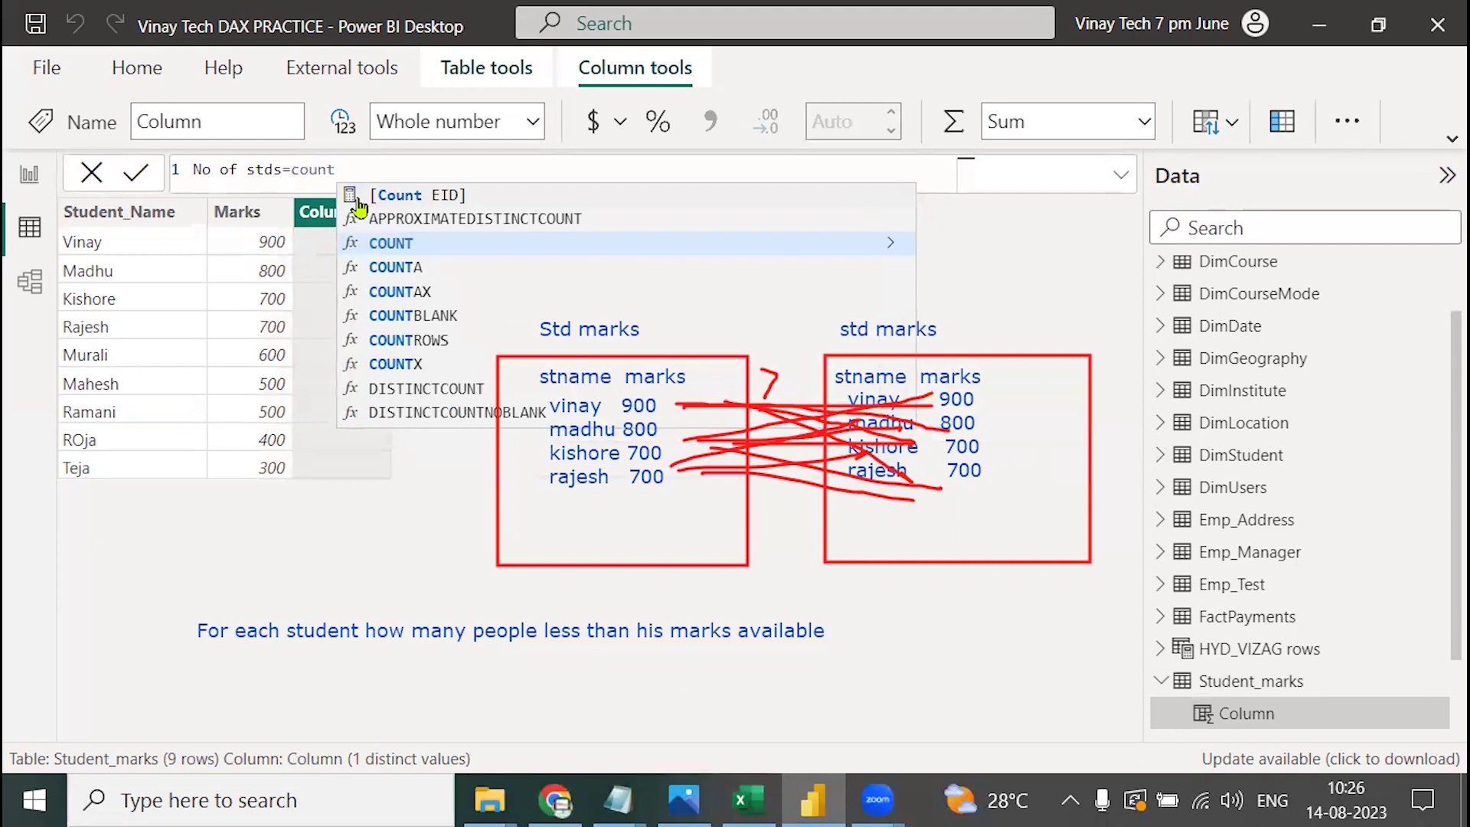
text(ro)
key(Tab)
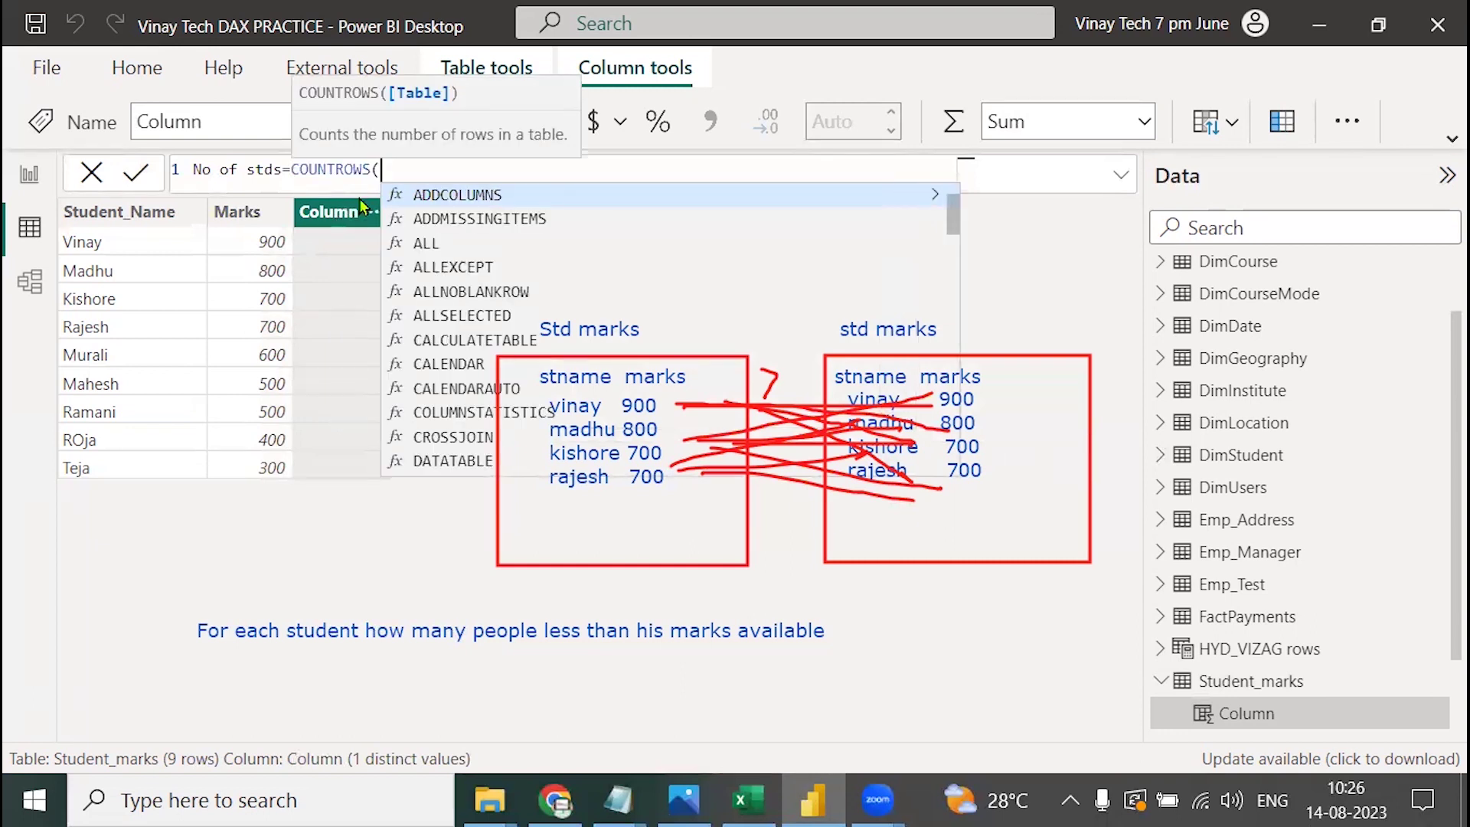
text(fil)
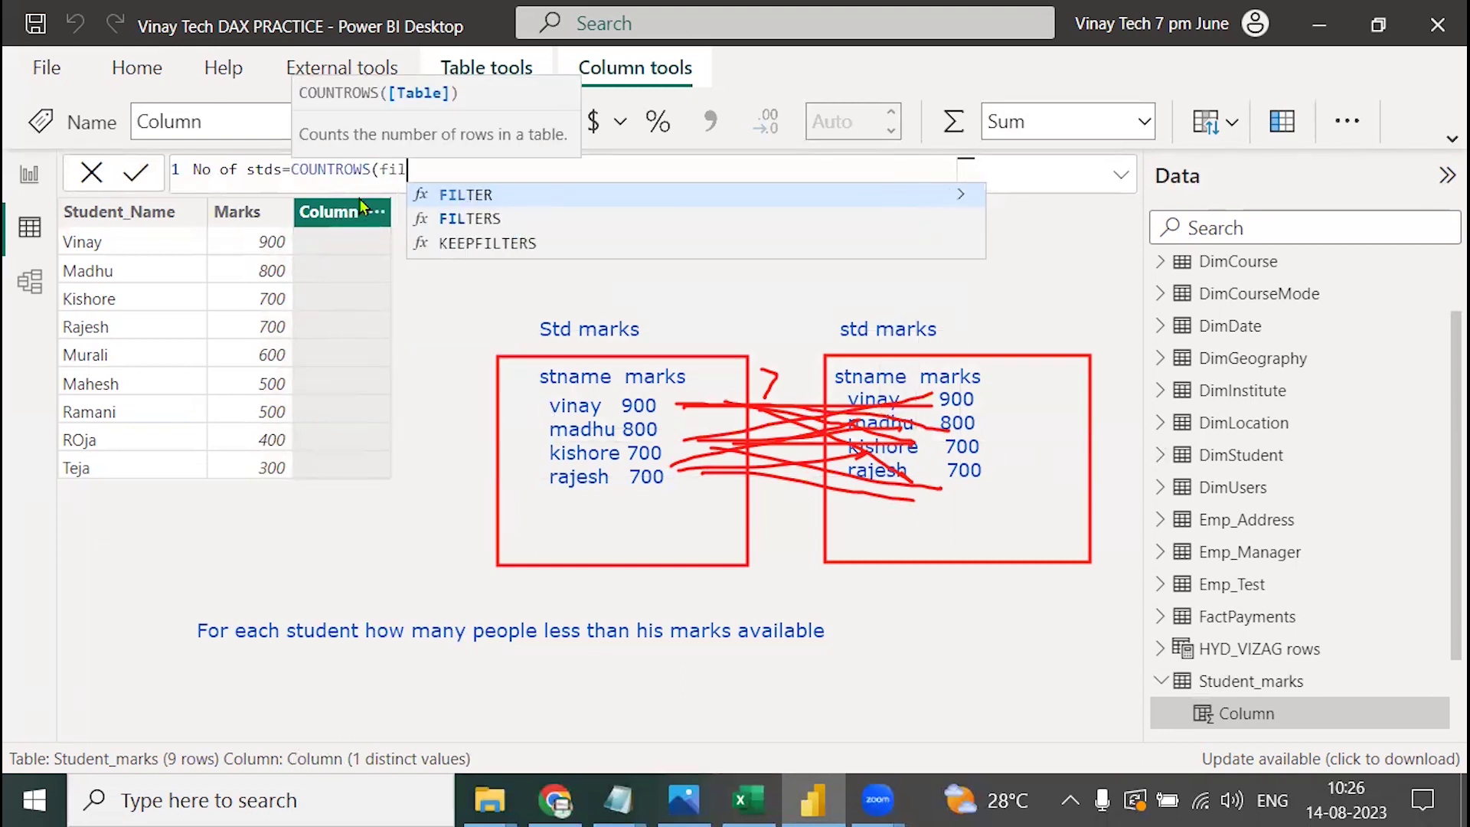
text(ter()
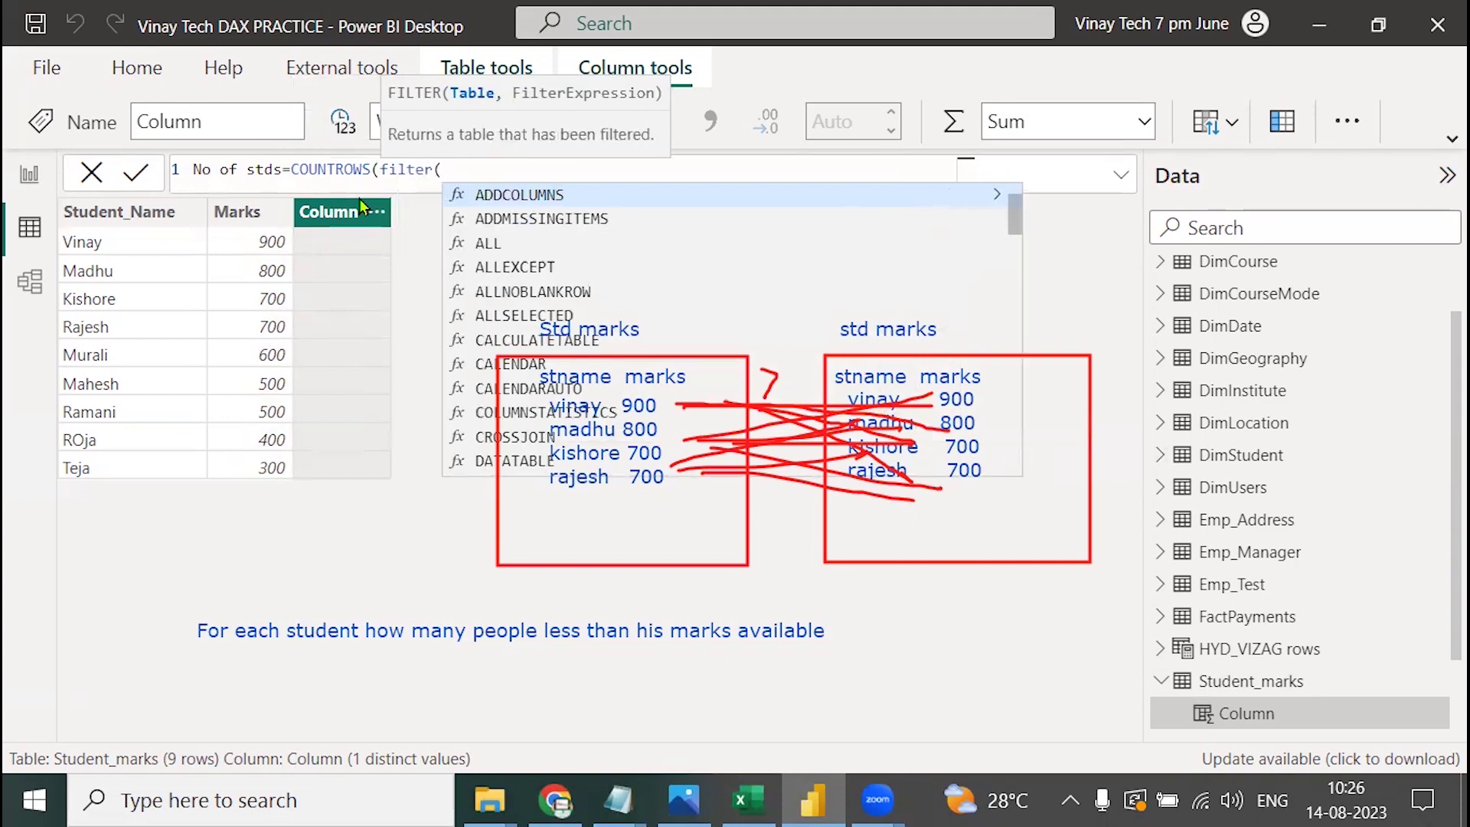
text(std)
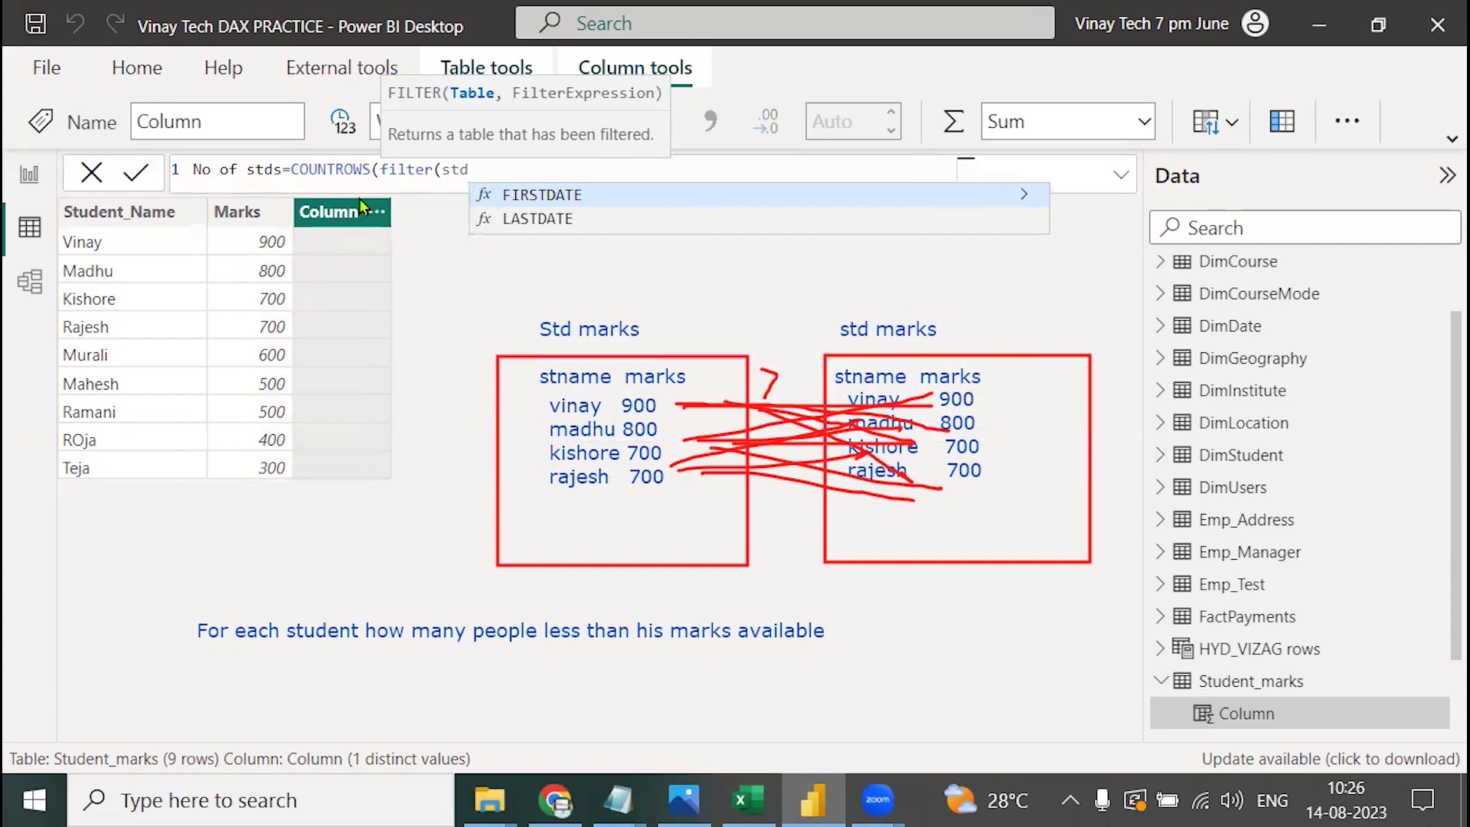
key(BackSpace)
key(BackSpace)
text(tu)
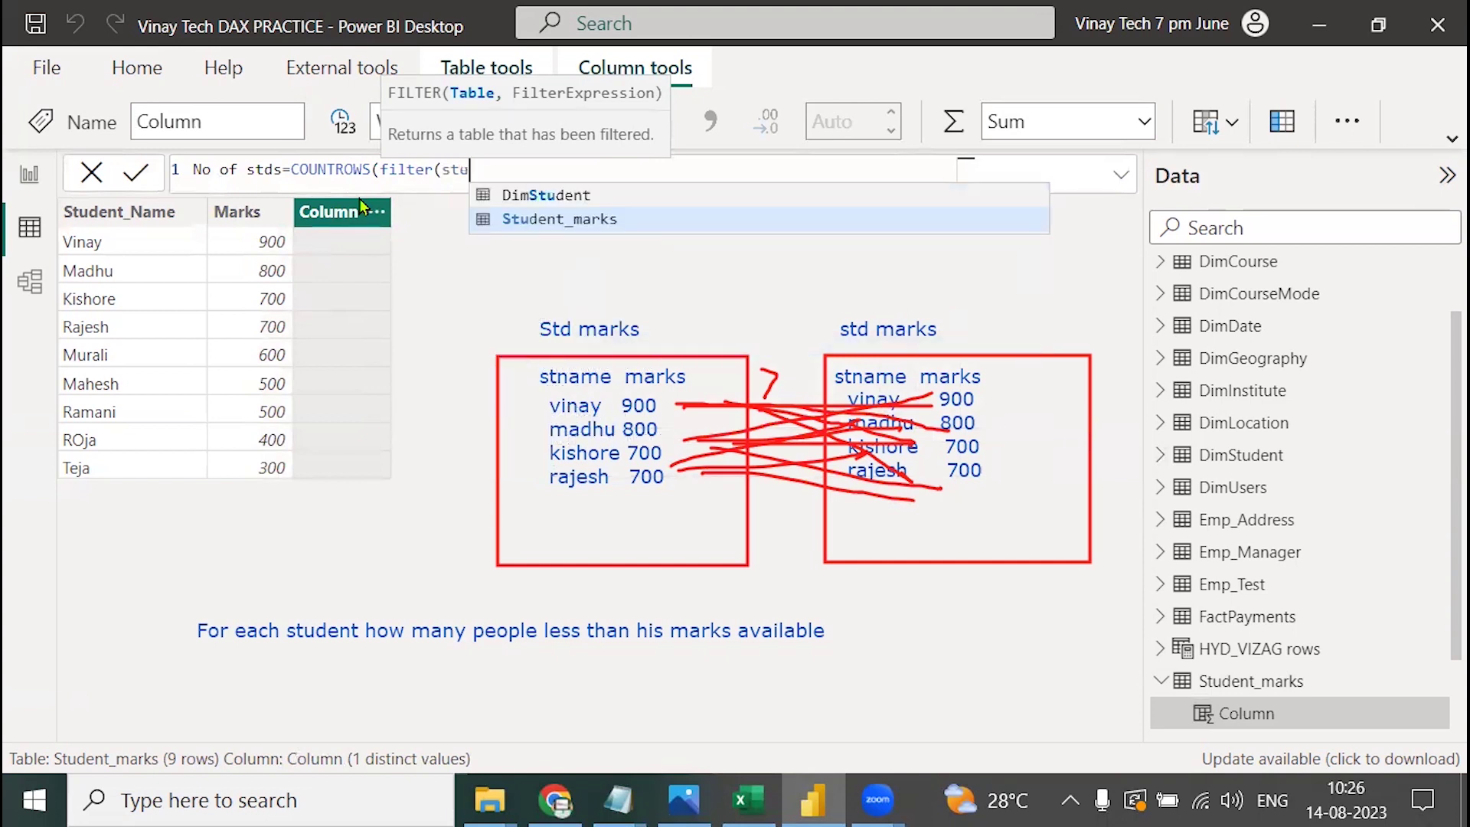
key(Tab)
Finish the formula with ,EARLIER(Student_marks[Marks]>Student_marks[Marks]))) and commit it.
text(,ear)
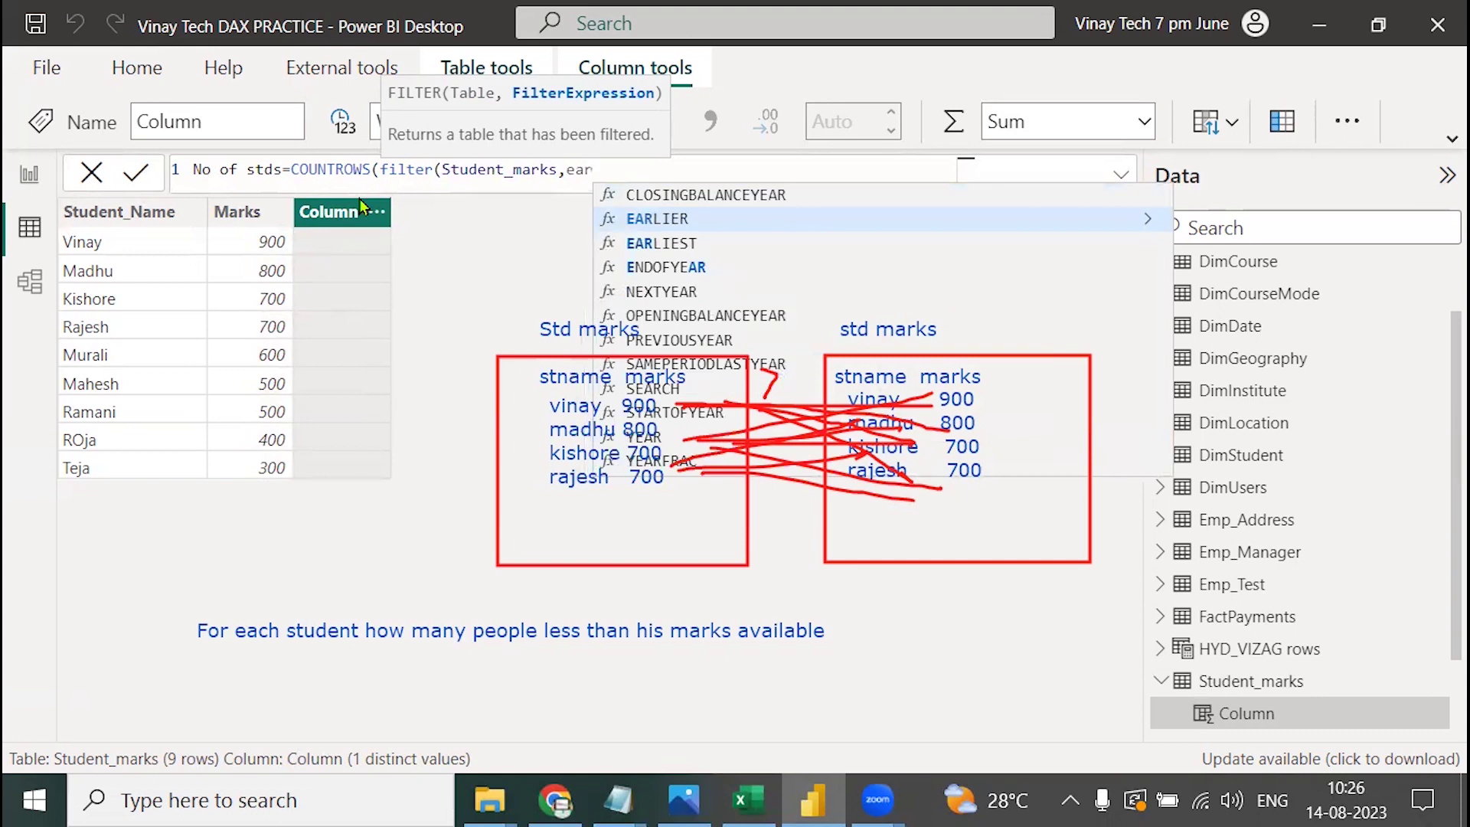
key(Tab)
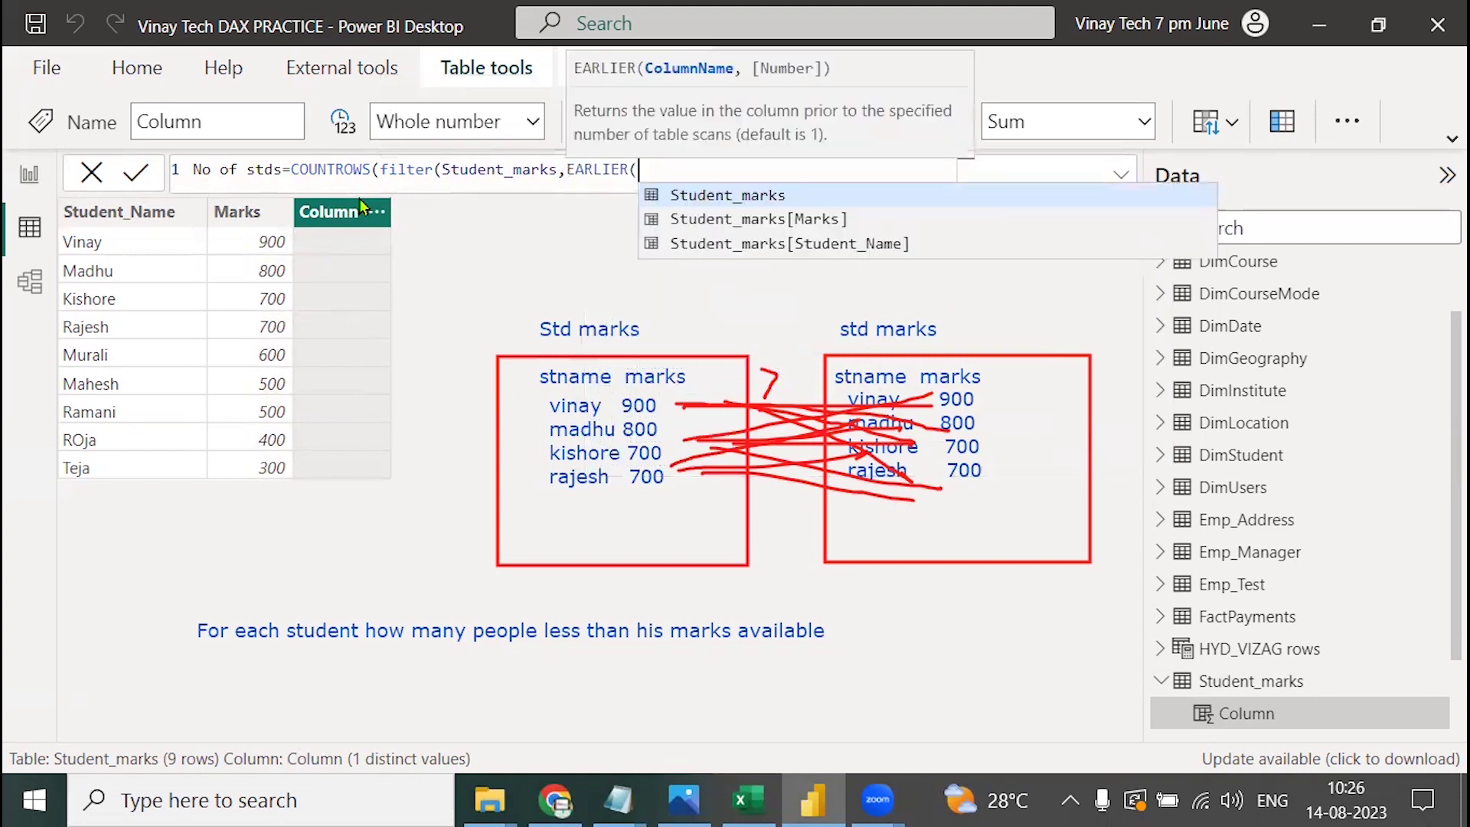
text(stud)
key(Down)
key(Tab)
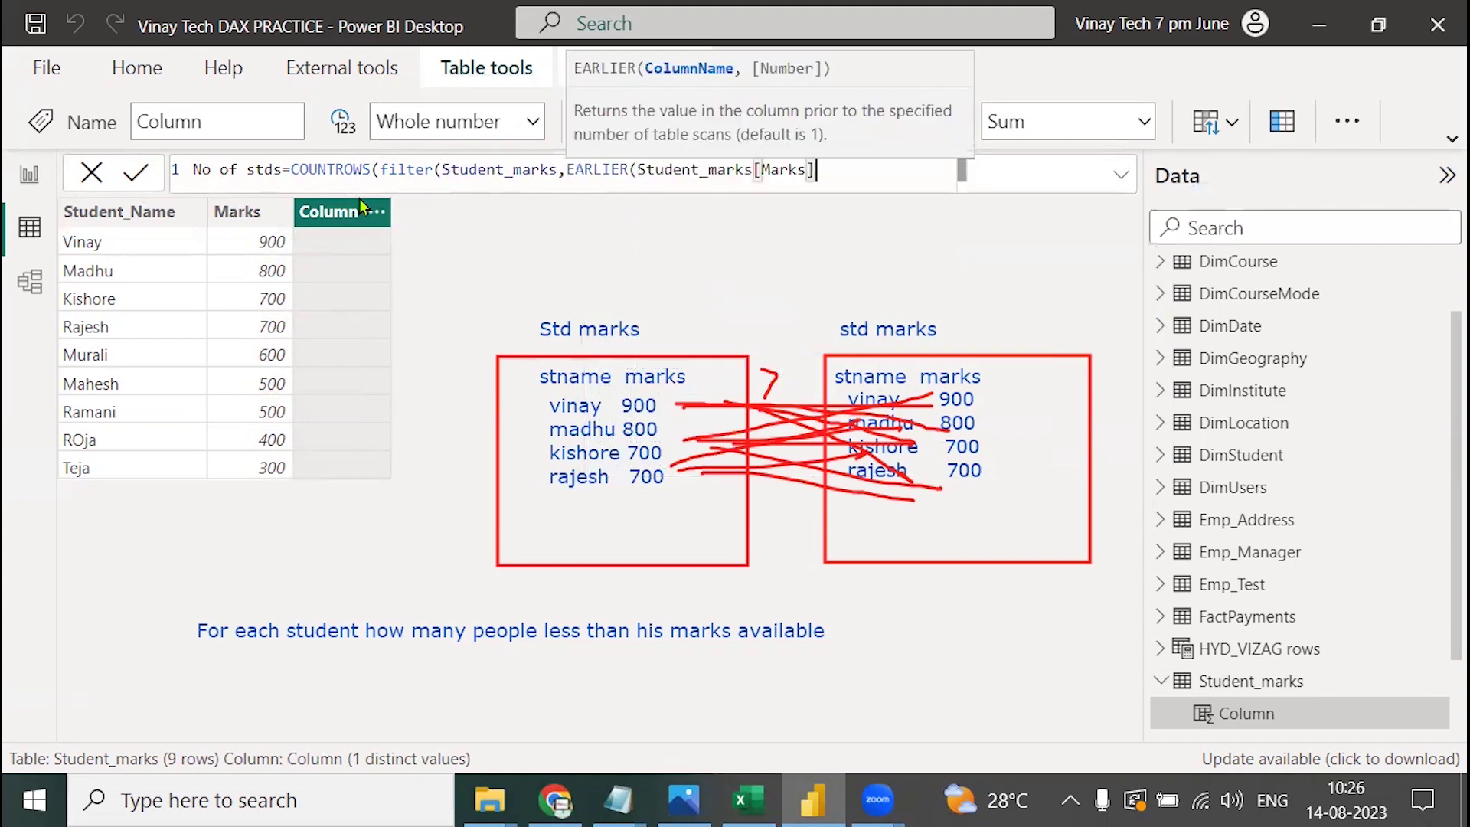
text(>stu)
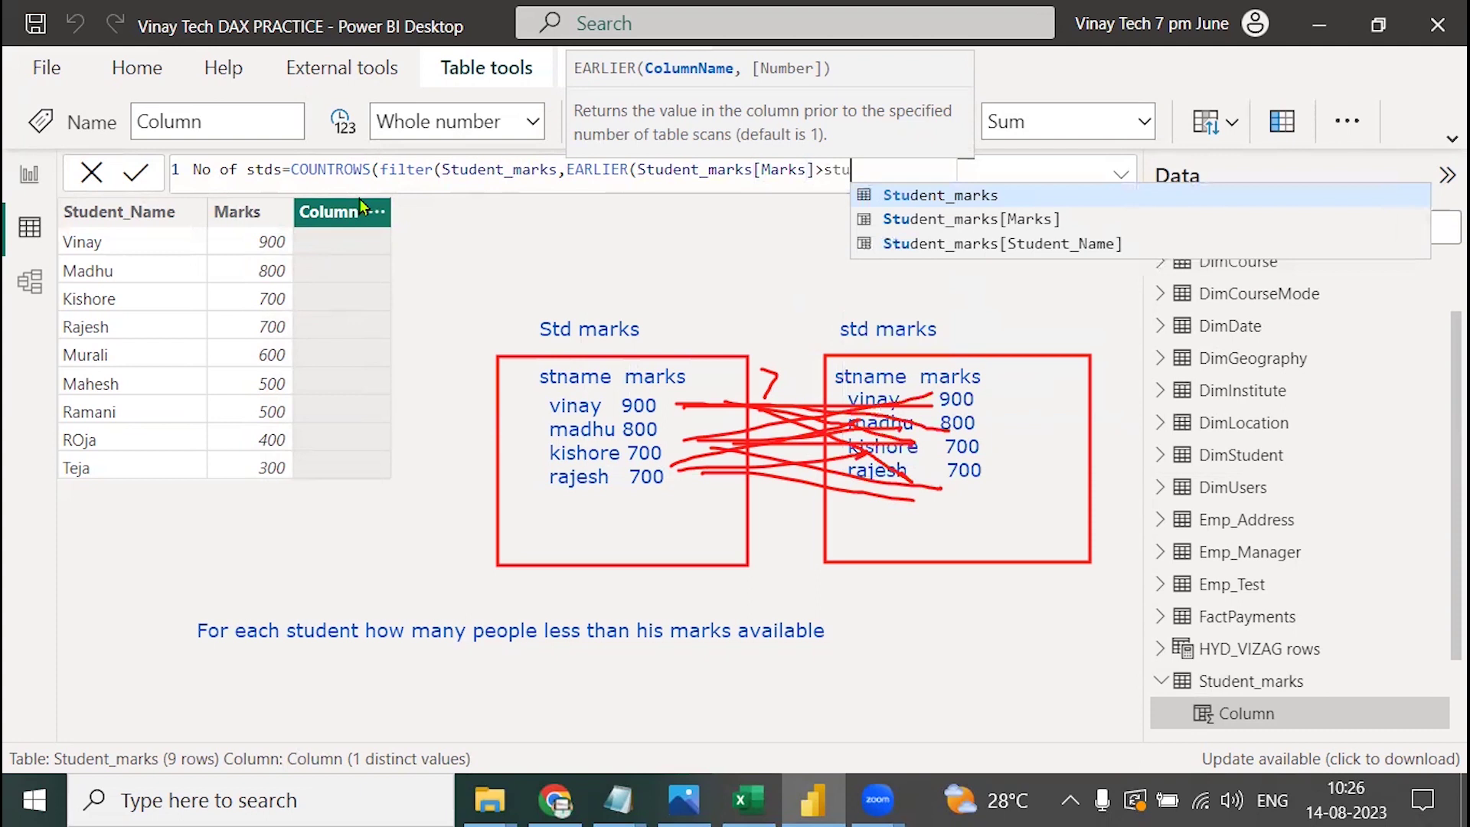
key(Tab)
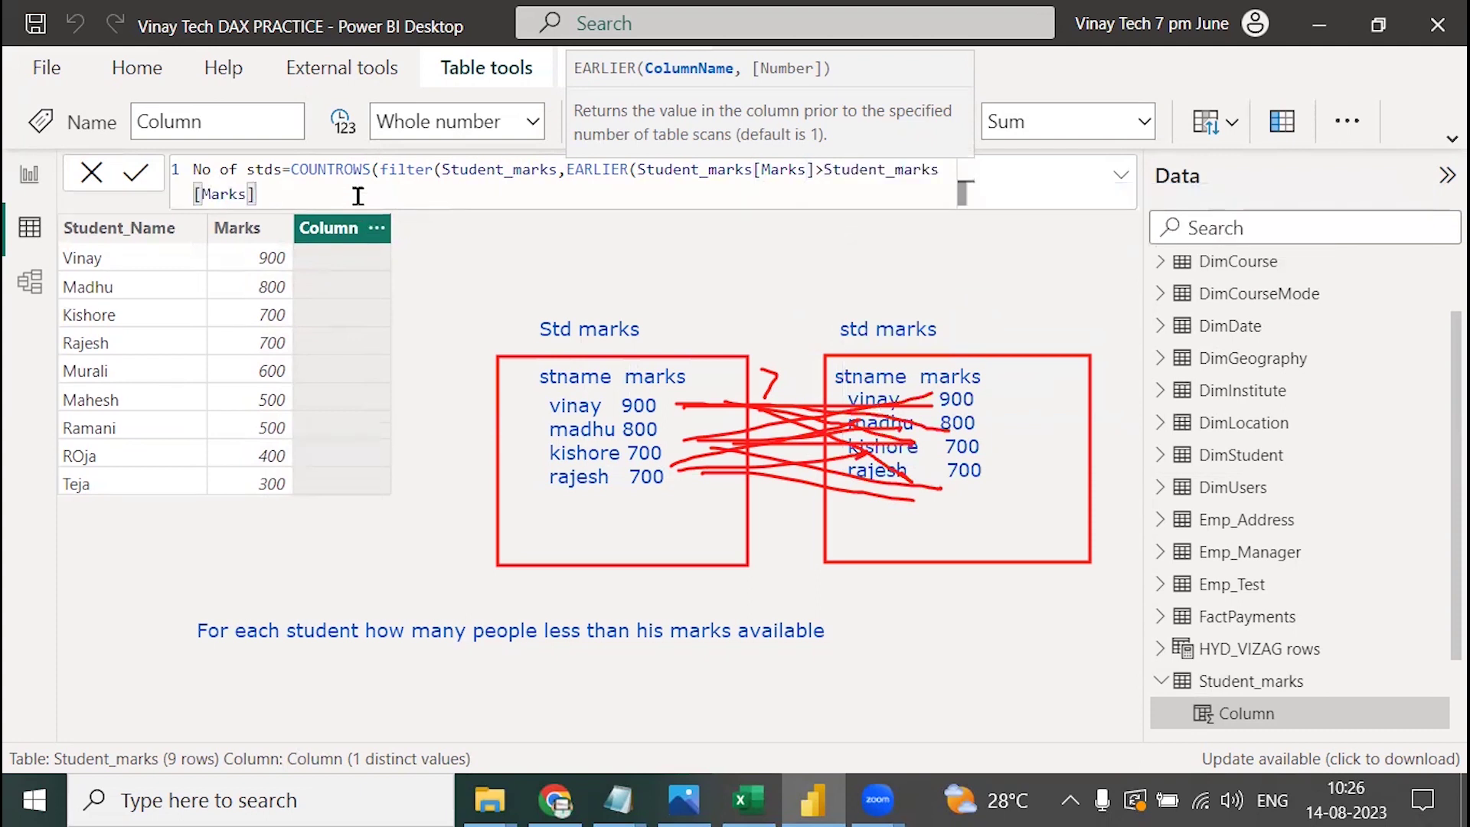
text())))
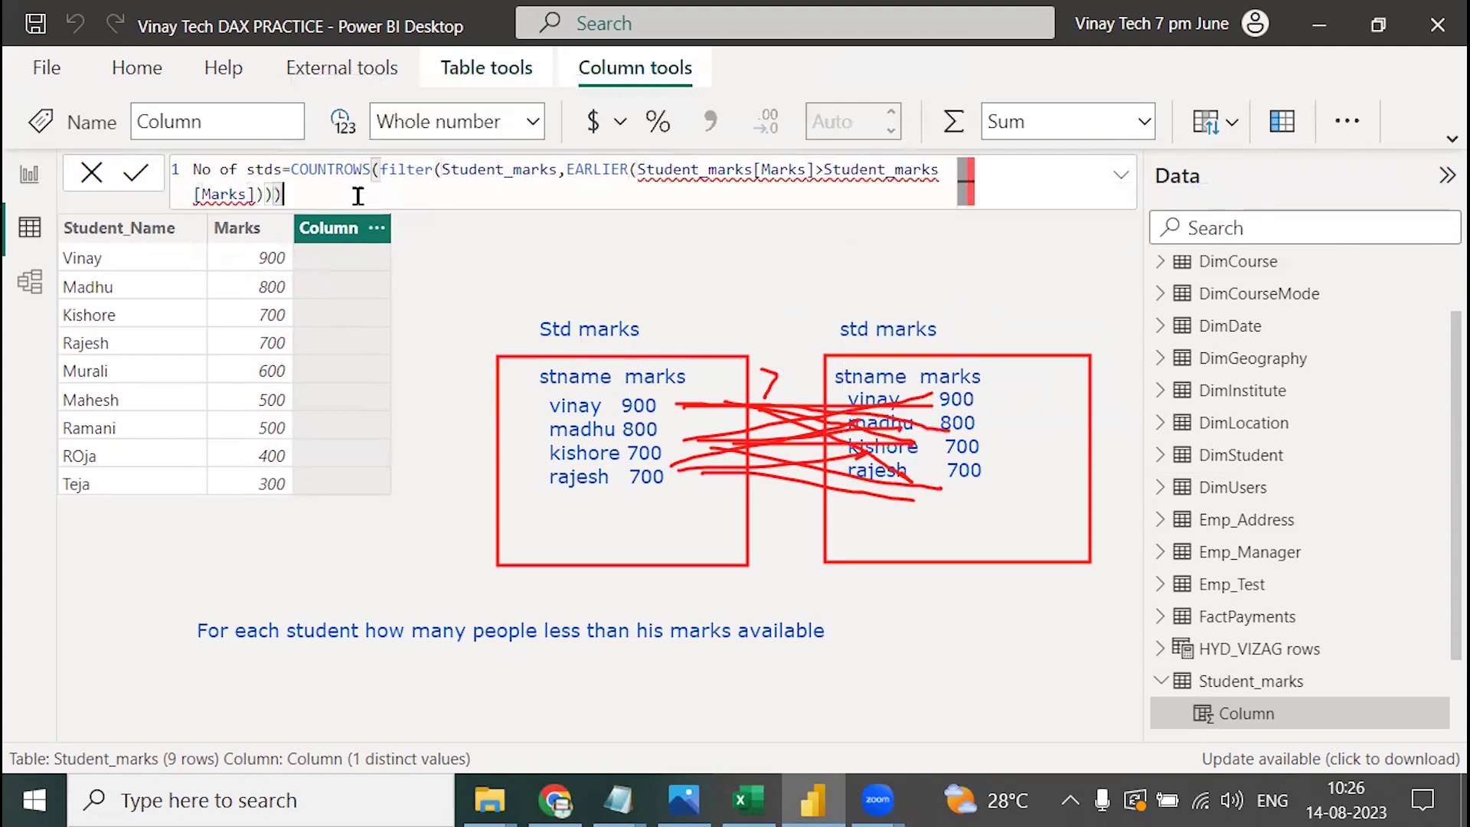
click(141, 176)
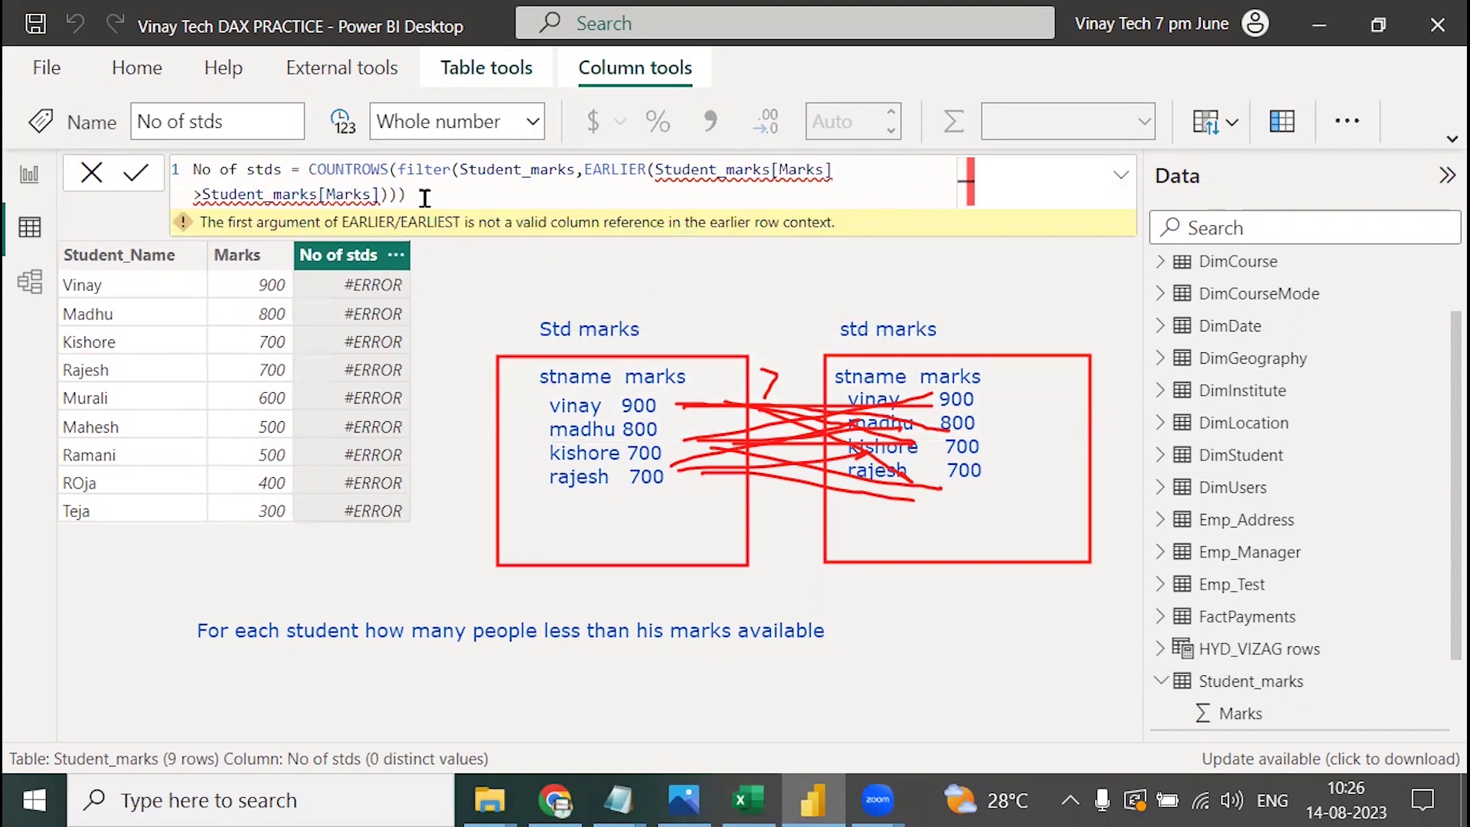
Close EARLIER right after Student_marks[Marks], drop the extra final parenthesis, and recommit the formula.
click(842, 167)
text())
click(429, 196)
key(BackSpace)
click(136, 177)
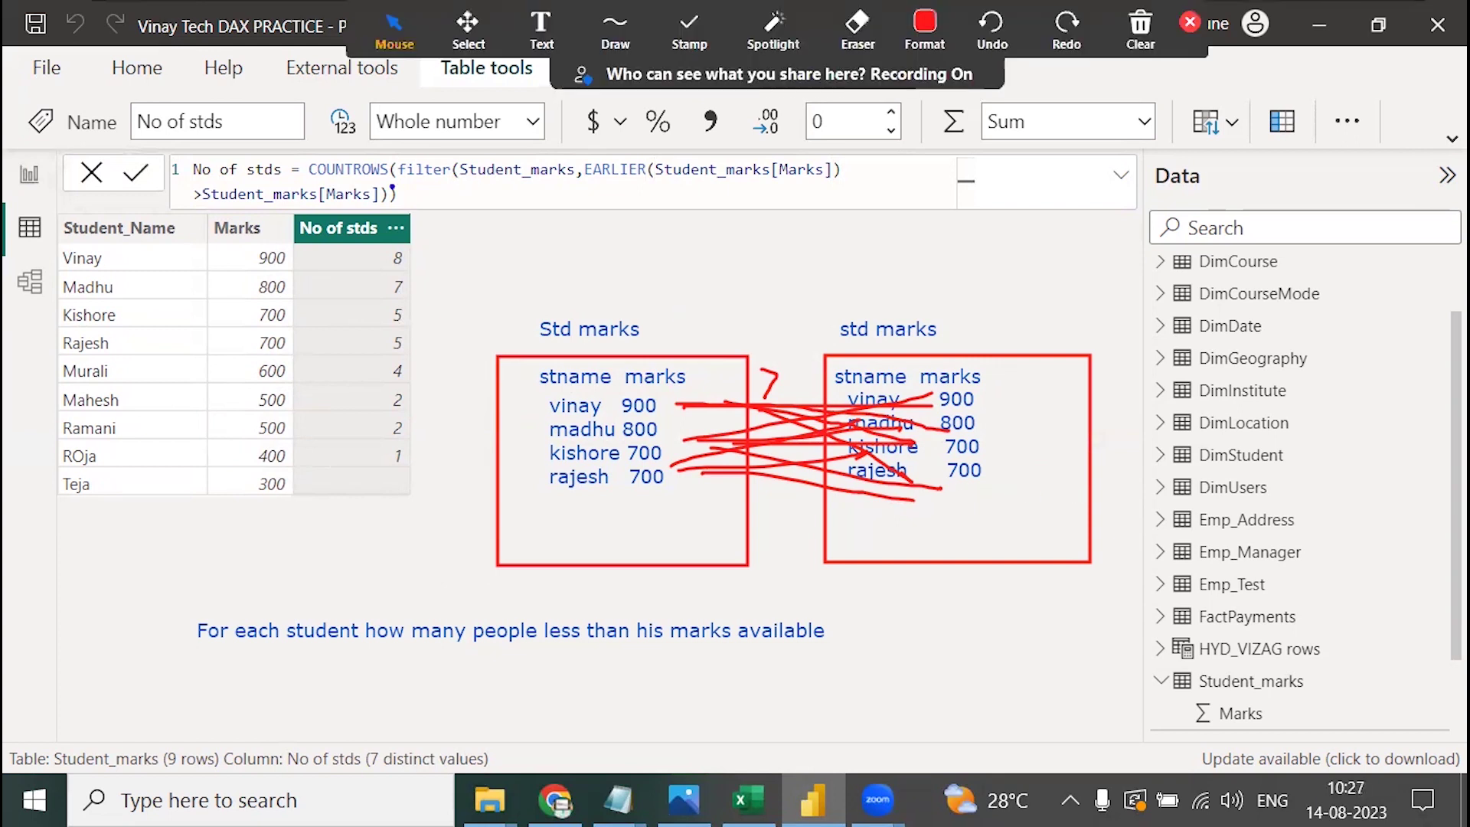
Underline COUNTROWS, the Student_marks argument and EARLIER, drawing an arrow toward the first table.
drag(395, 179, 294, 178)
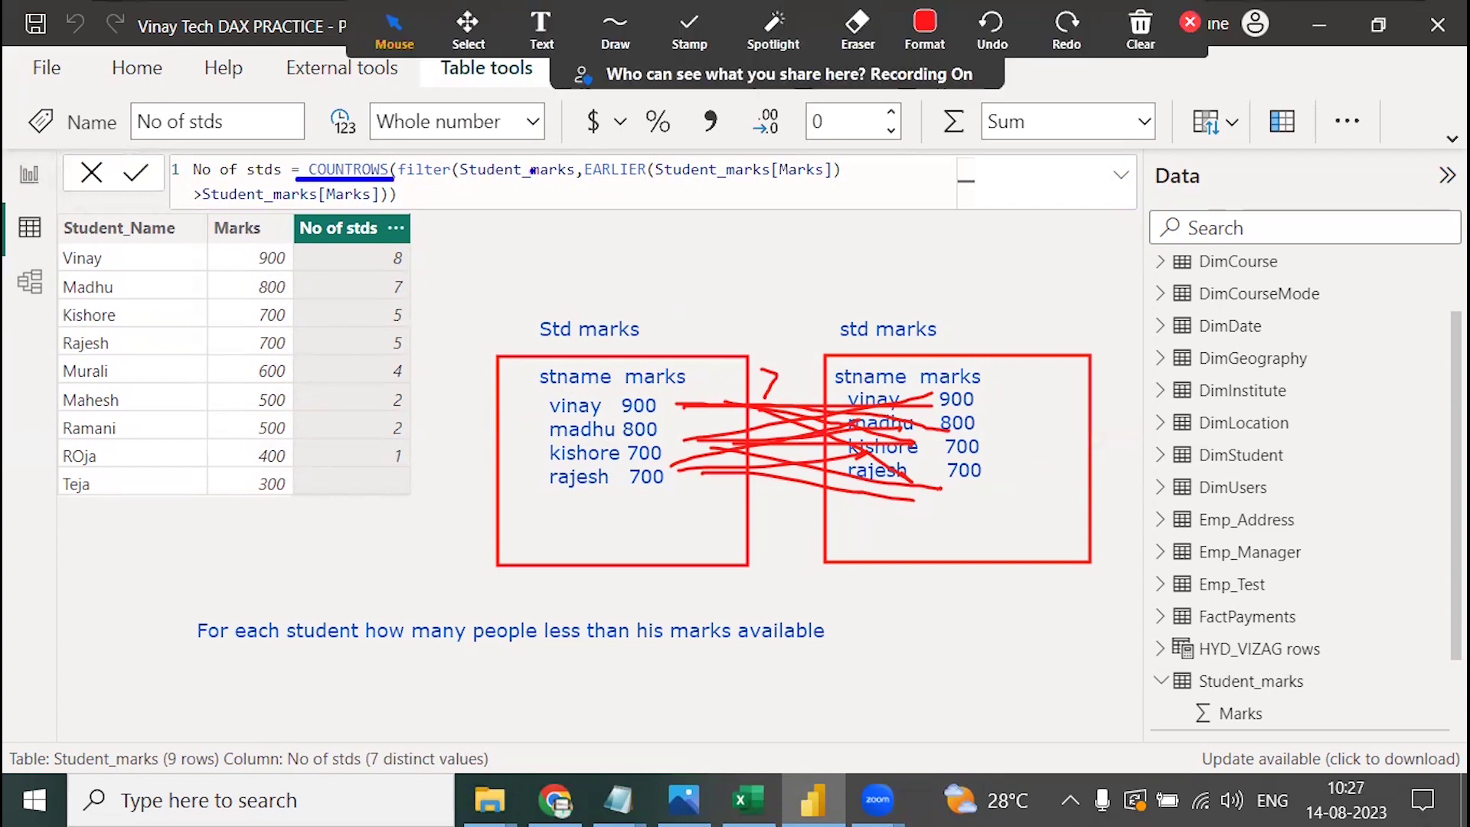
drag(453, 185, 527, 182)
mouse_move(599, 182)
mouse_down()
mouse_move(784, 182)
mouse_move(681, 342)
mouse_move(710, 295)
mouse_up()
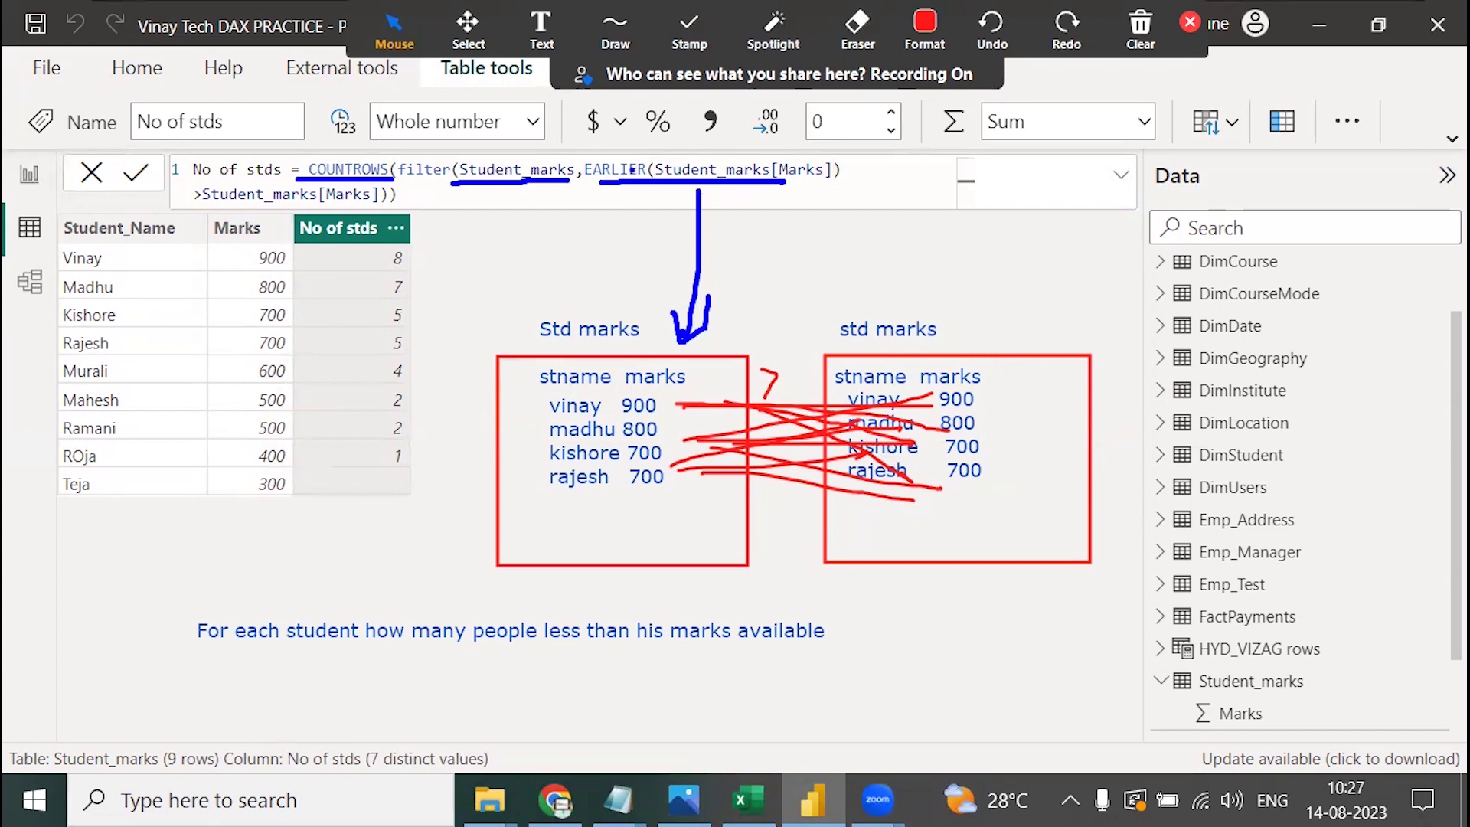
drag(630, 160, 711, 117)
Write the note 'earlier will pass one by one record from the first table'.
text(earlier wi)
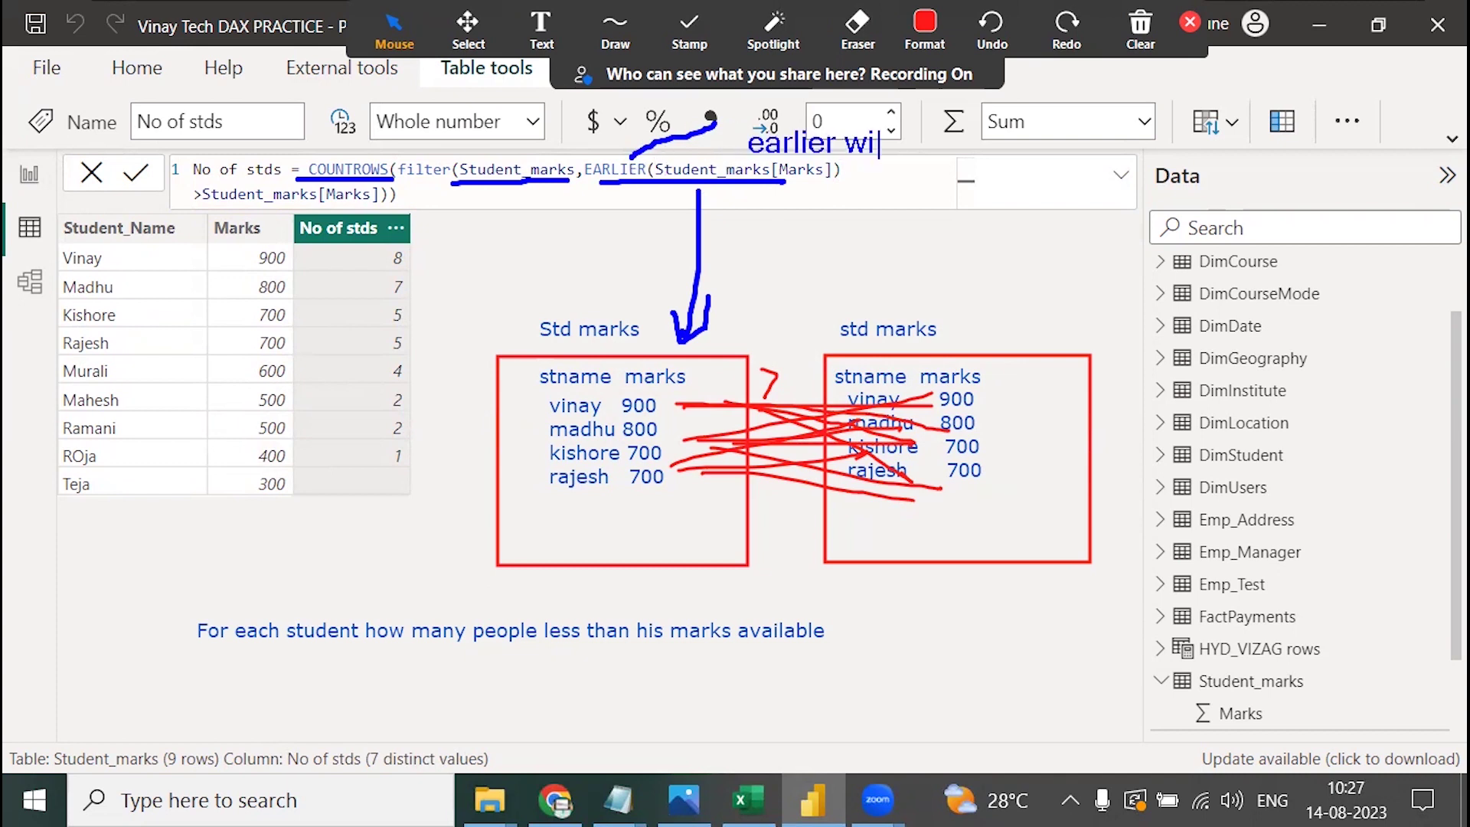
text(ll pas on)
key(BackSpace)
text(e by one record from t)
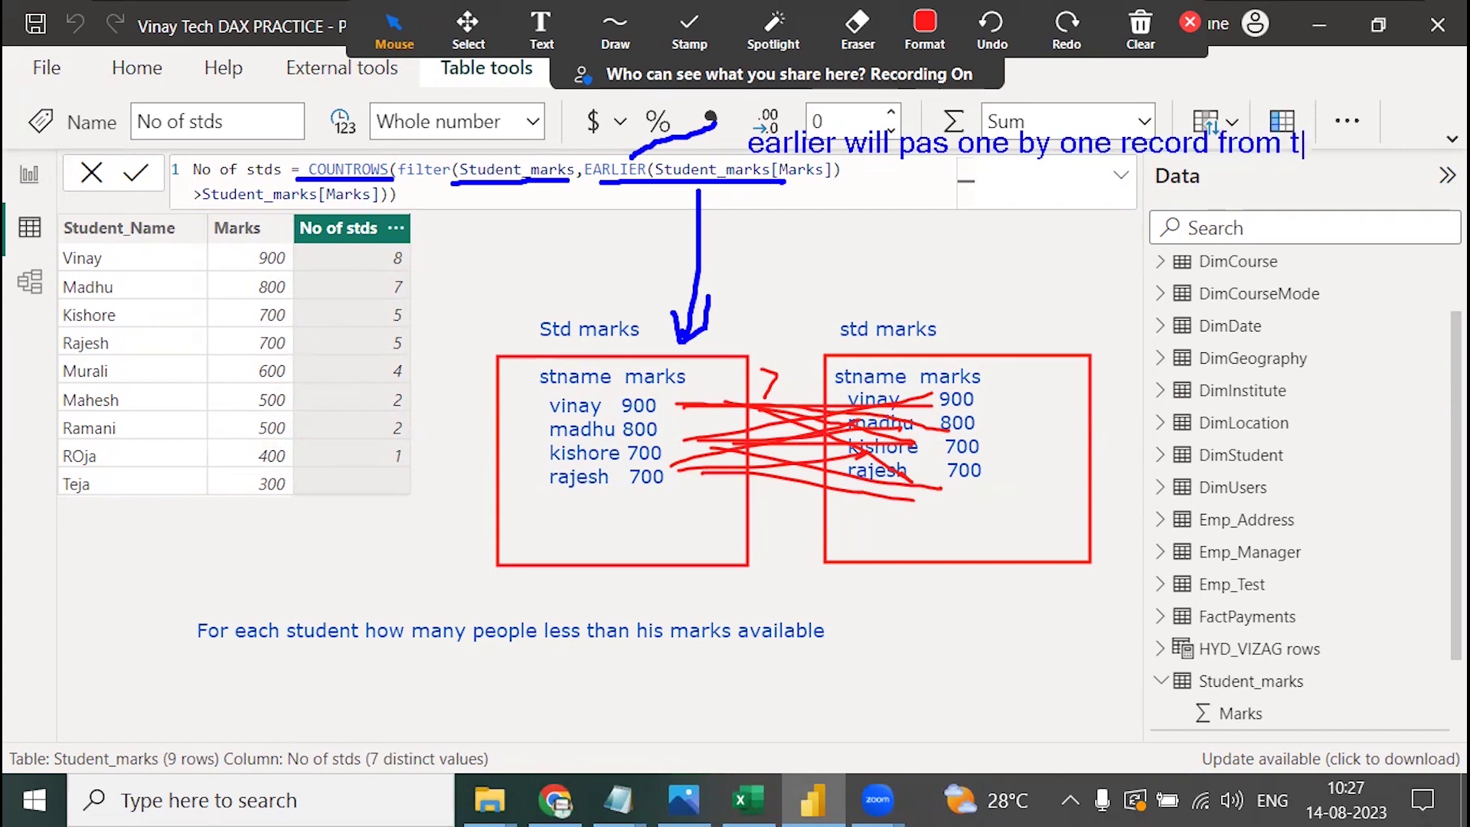
text(he first)
key(Return)
text(tab;le)
key(BackSpace)
key(BackSpace)
key(BackSpace)
text(le)
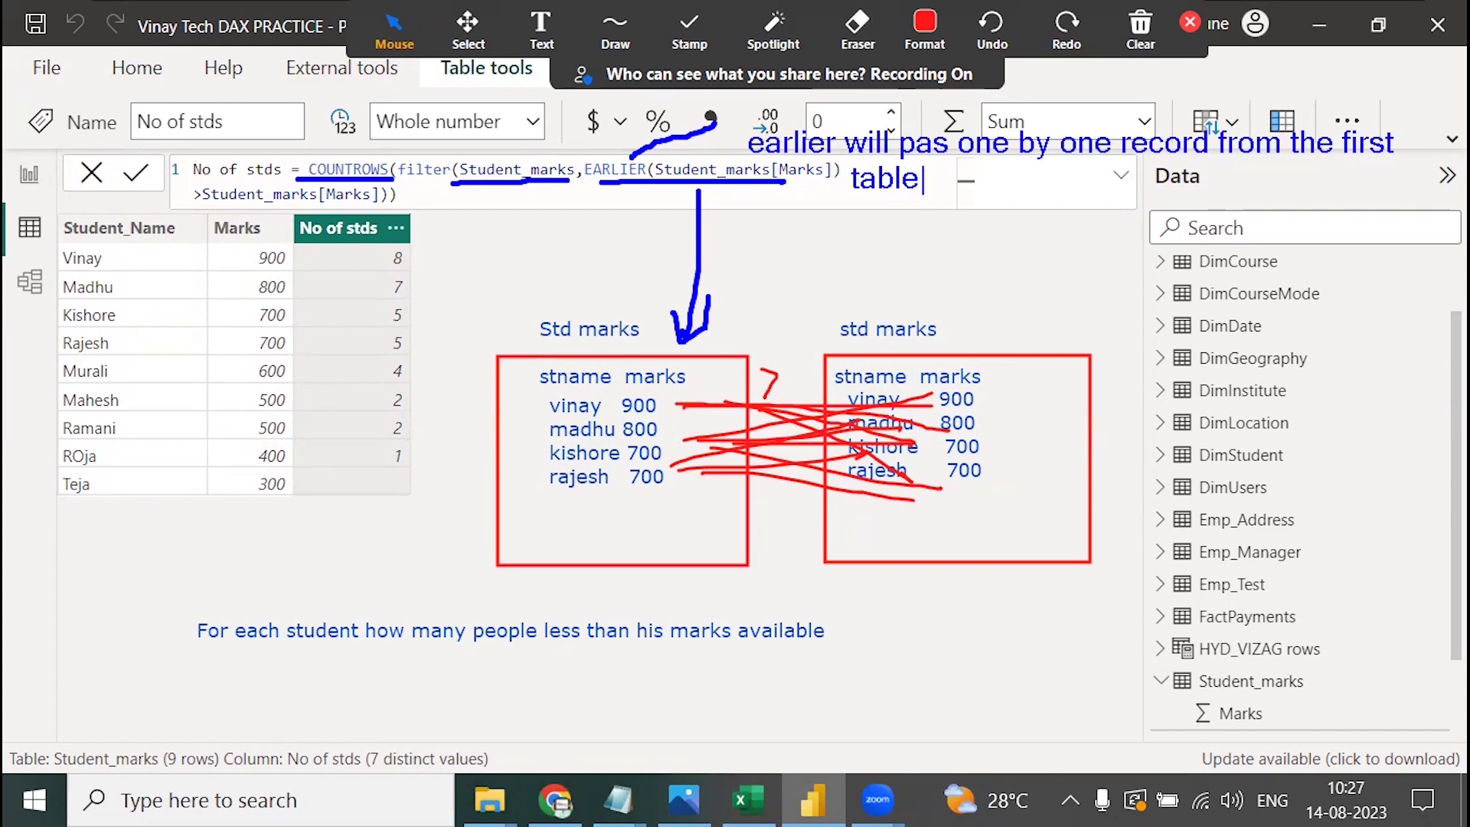
Underline Student_marks[Marks], circle the red 7, and label the table references 1 and 2.
drag(190, 212, 217, 213)
mouse_move(814, 377)
mouse_down()
mouse_move(777, 360)
mouse_move(742, 393)
mouse_move(804, 405)
mouse_move(796, 364)
mouse_up()
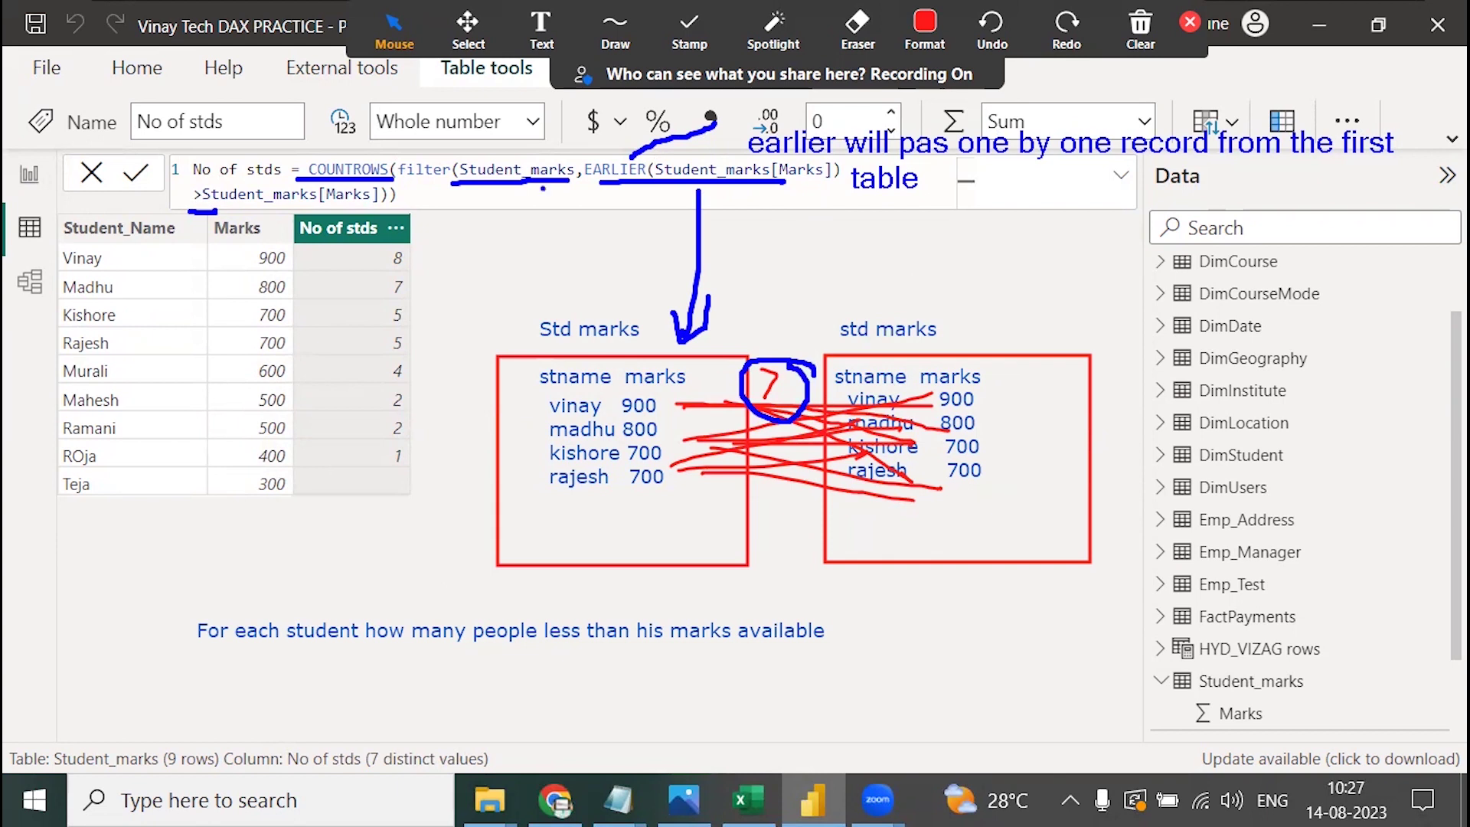
drag(406, 207, 867, 312)
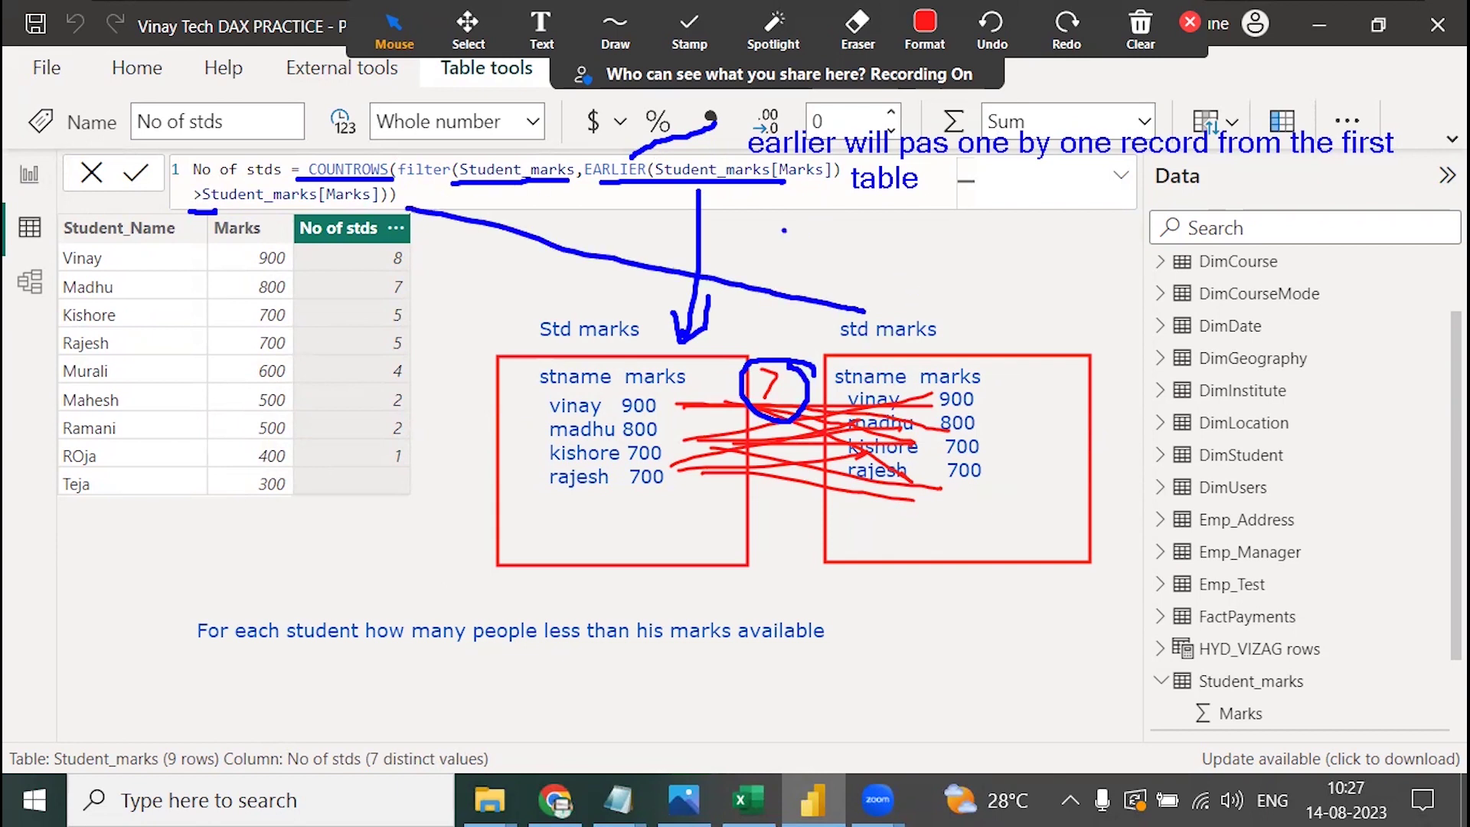
drag(756, 196, 757, 230)
mouse_move(842, 268)
mouse_down()
mouse_move(864, 289)
mouse_move(963, 279)
mouse_up()
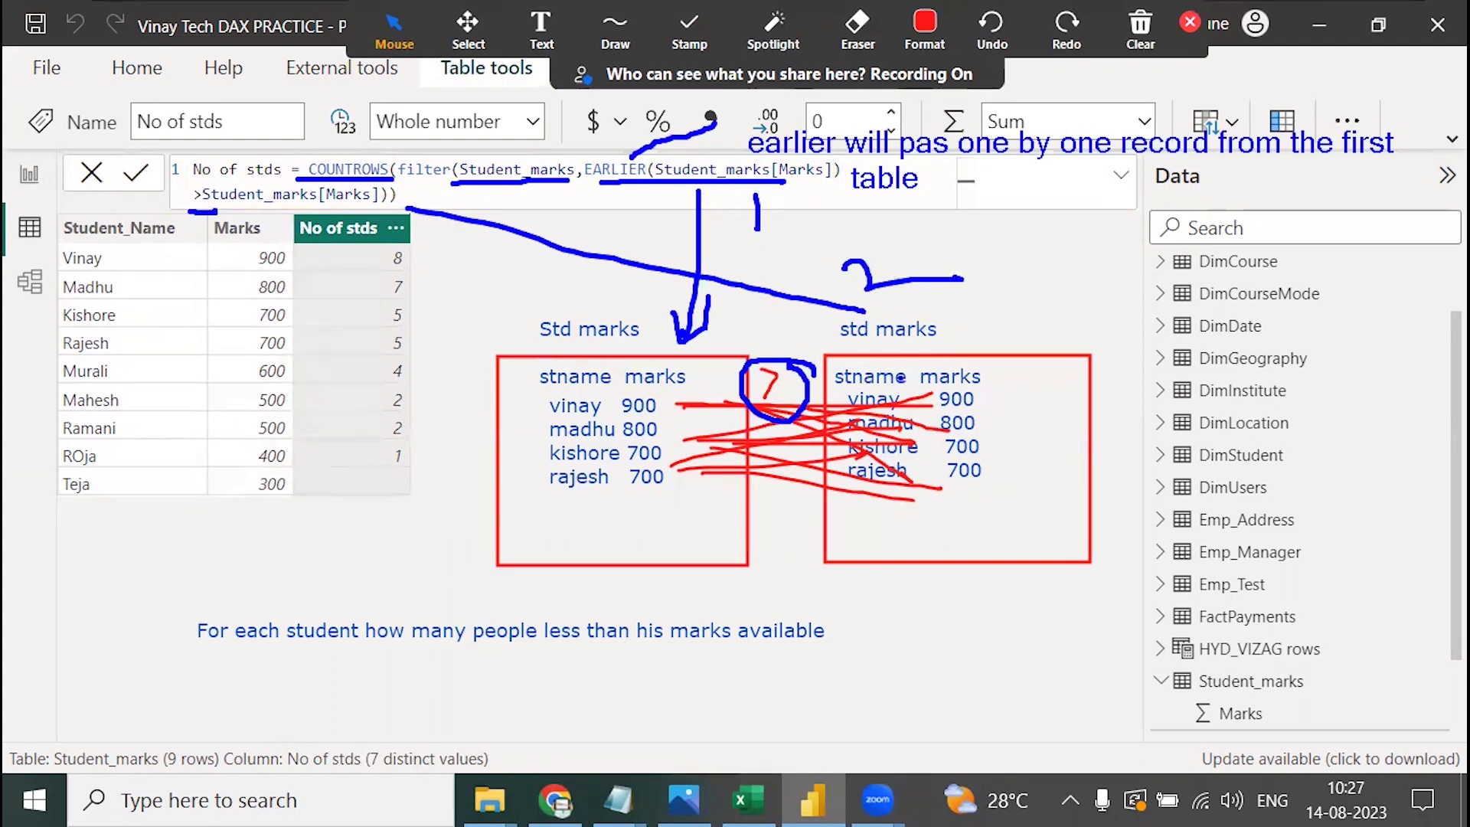
drag(602, 137, 711, 117)
Clear the pen notes and change EARLIER to EARLIEST in the No of stds formula.
click(1189, 22)
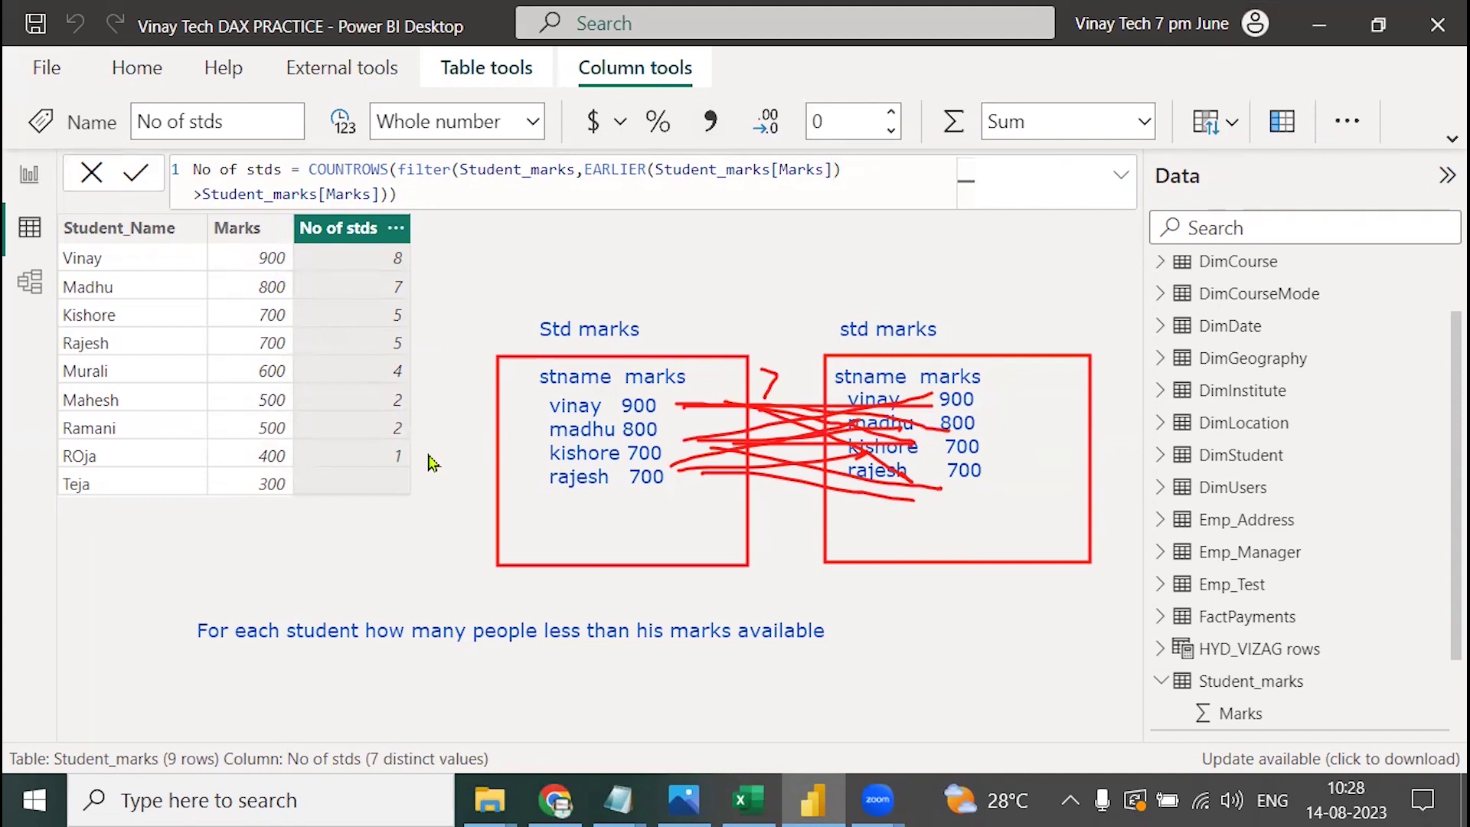
click(648, 169)
key(BackSpace)
text(st)
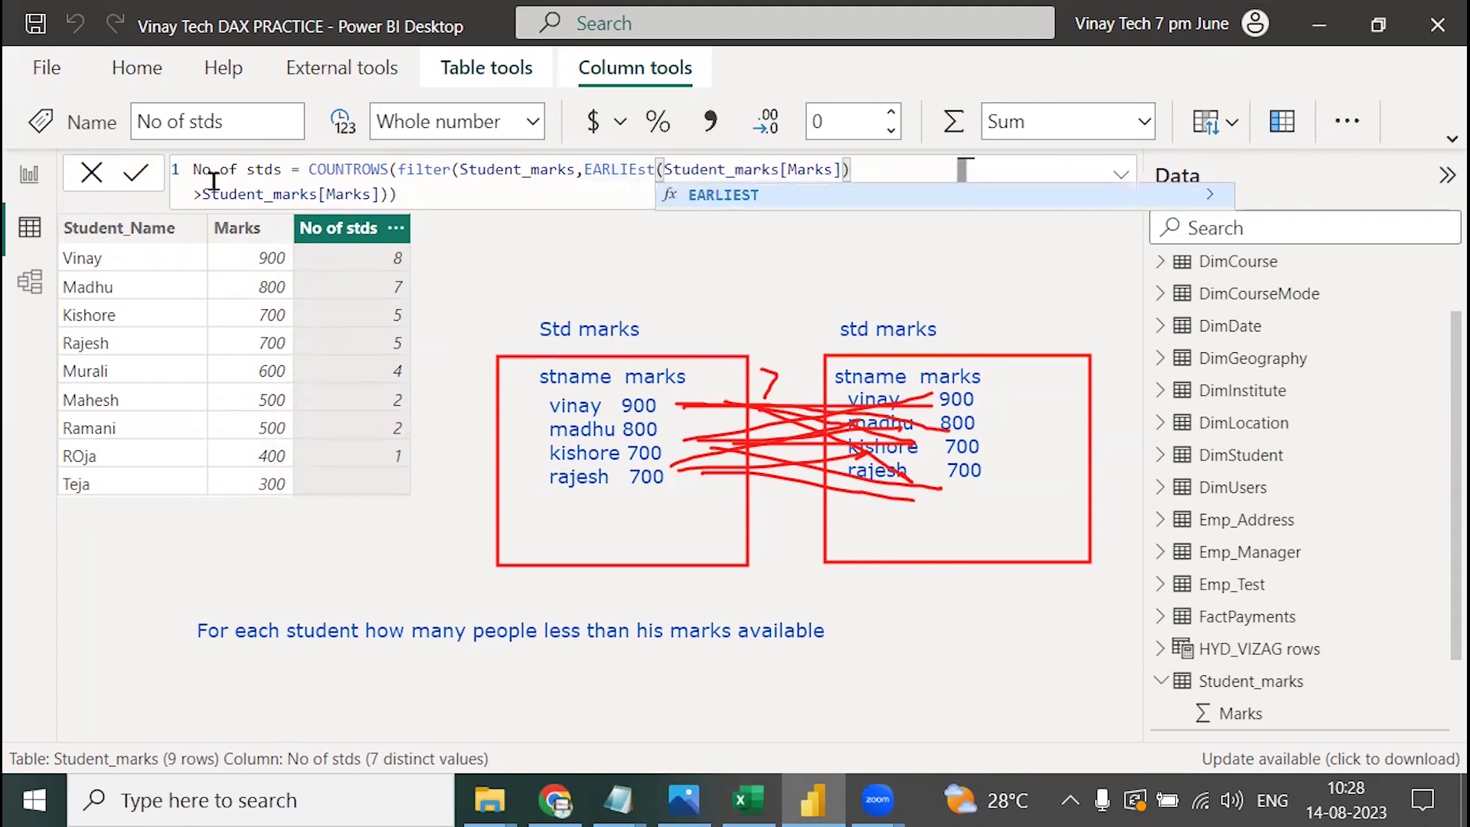
click(139, 176)
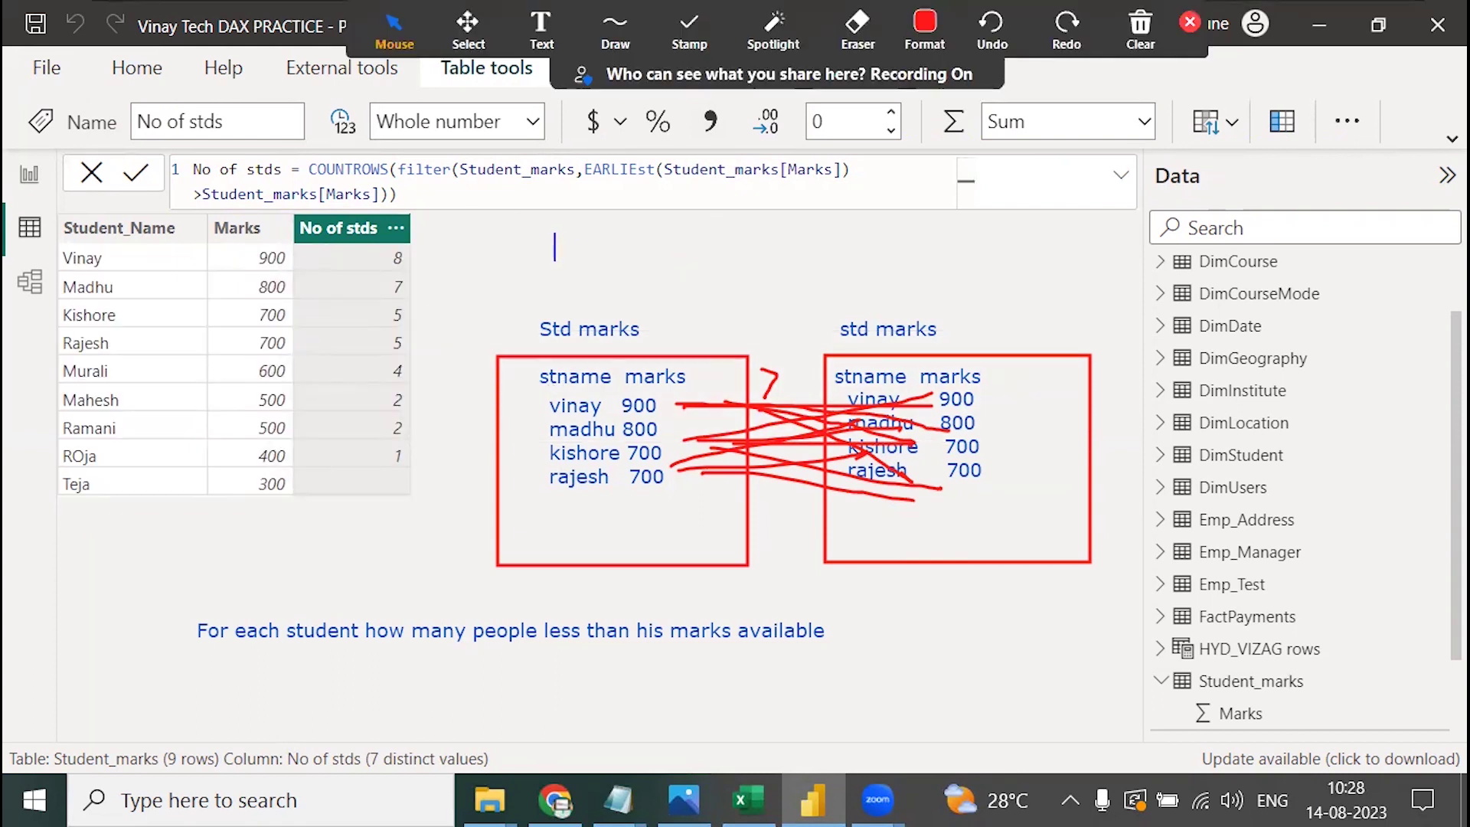
text(good better best)
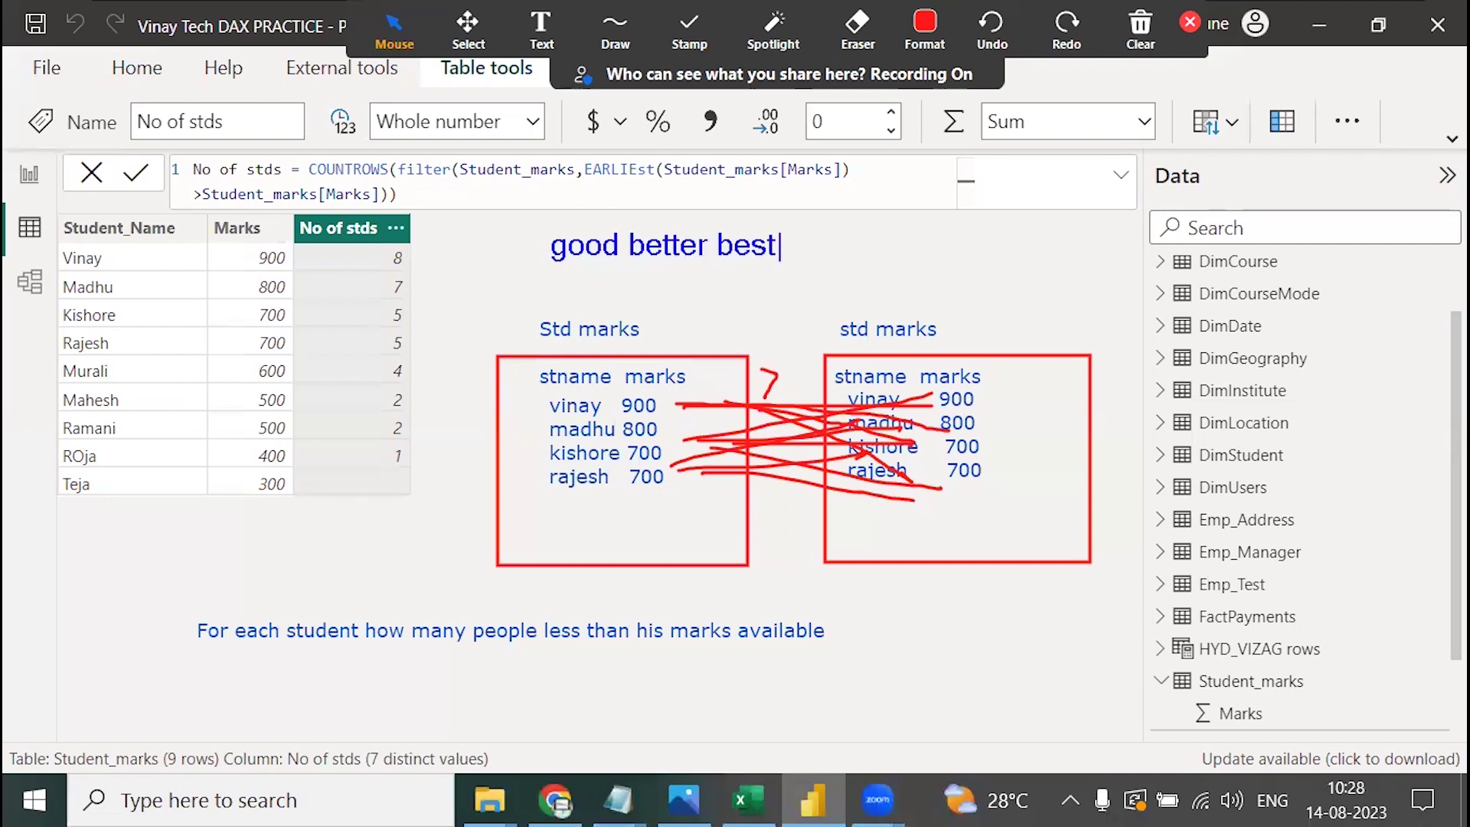
text(...)
key(Return)
text(one additional )
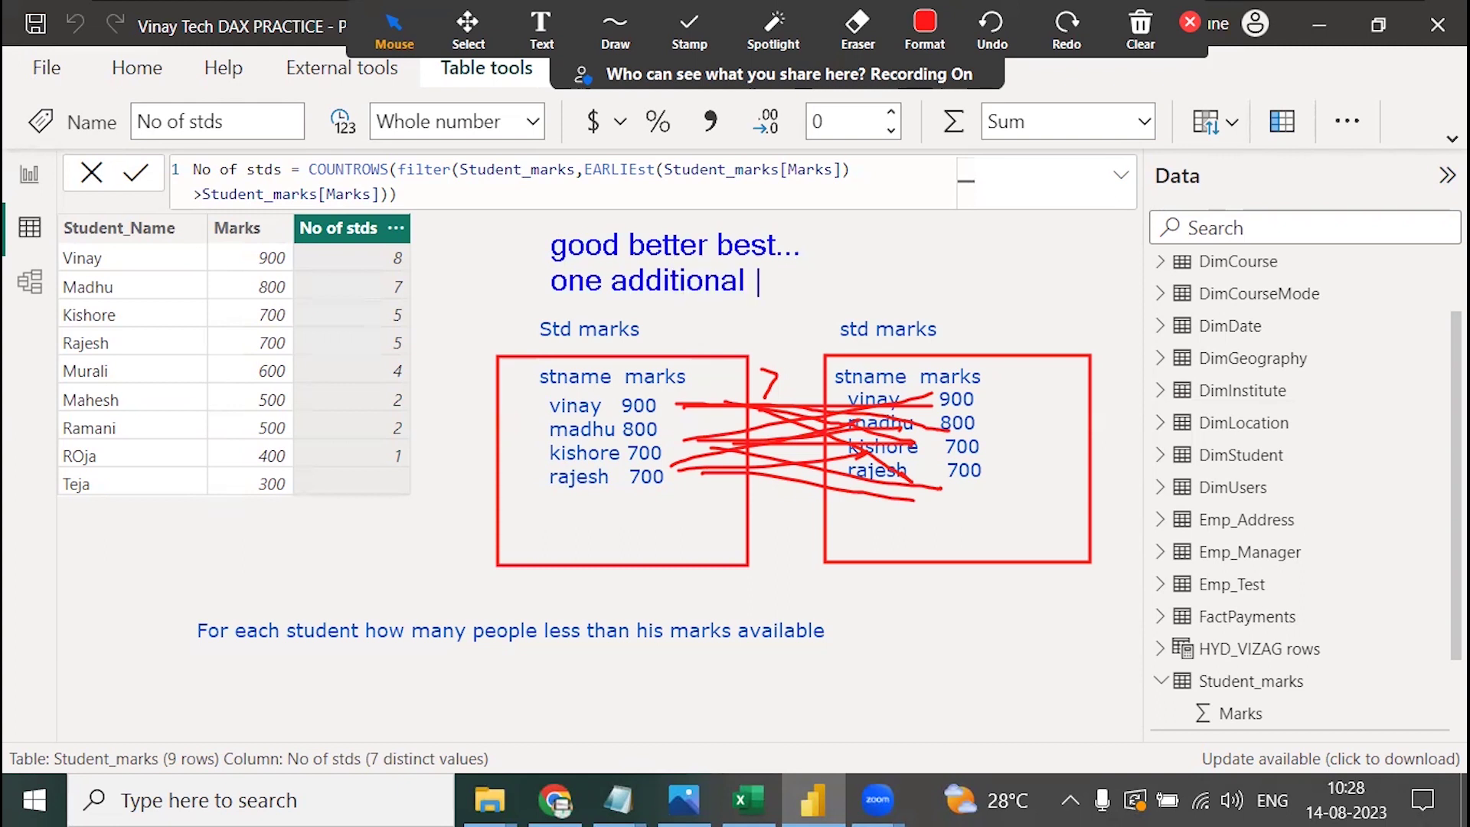
text(level of per)
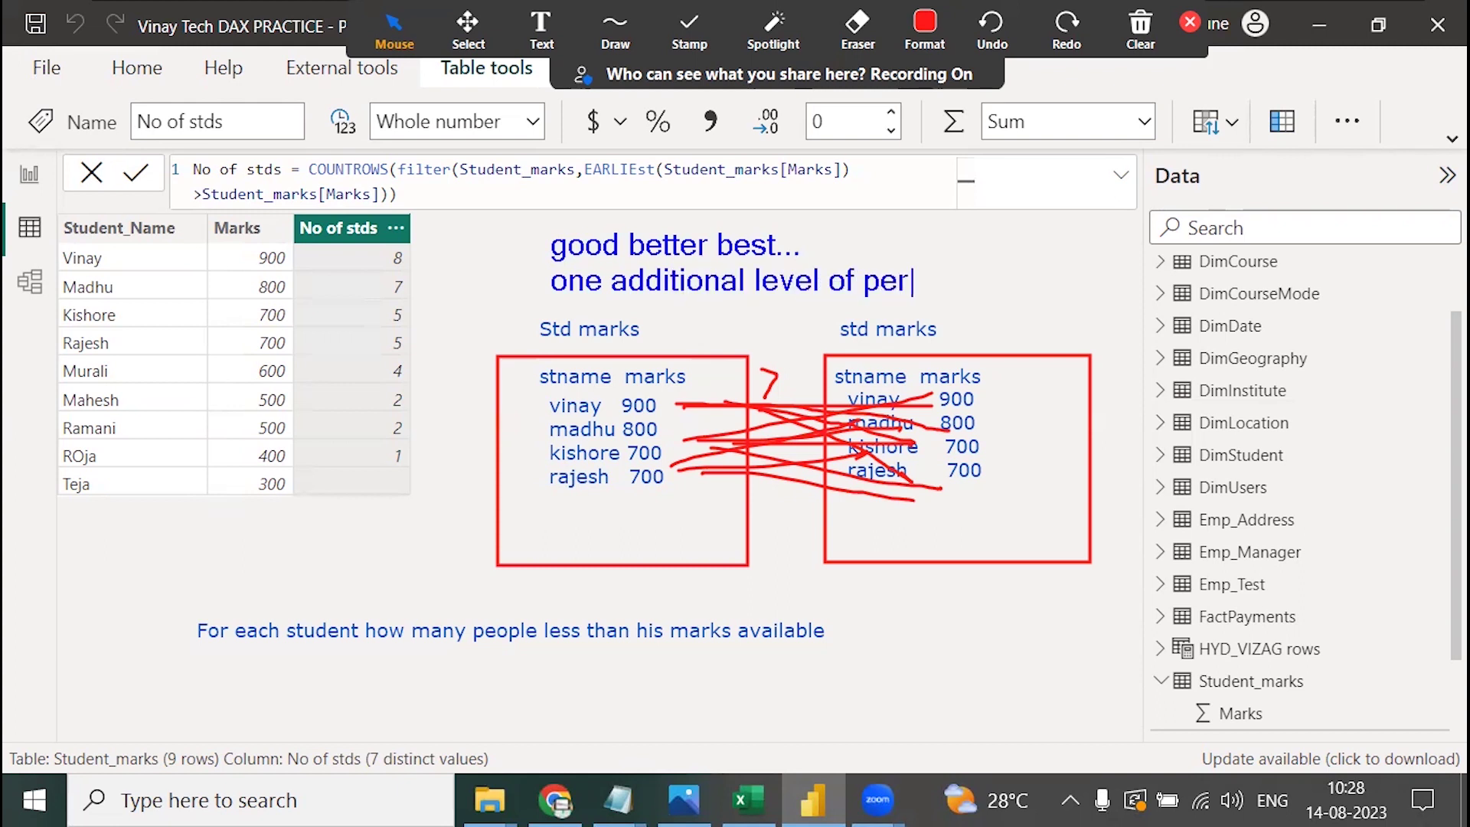
text(fect)
key(BackSpace)
text(ion)
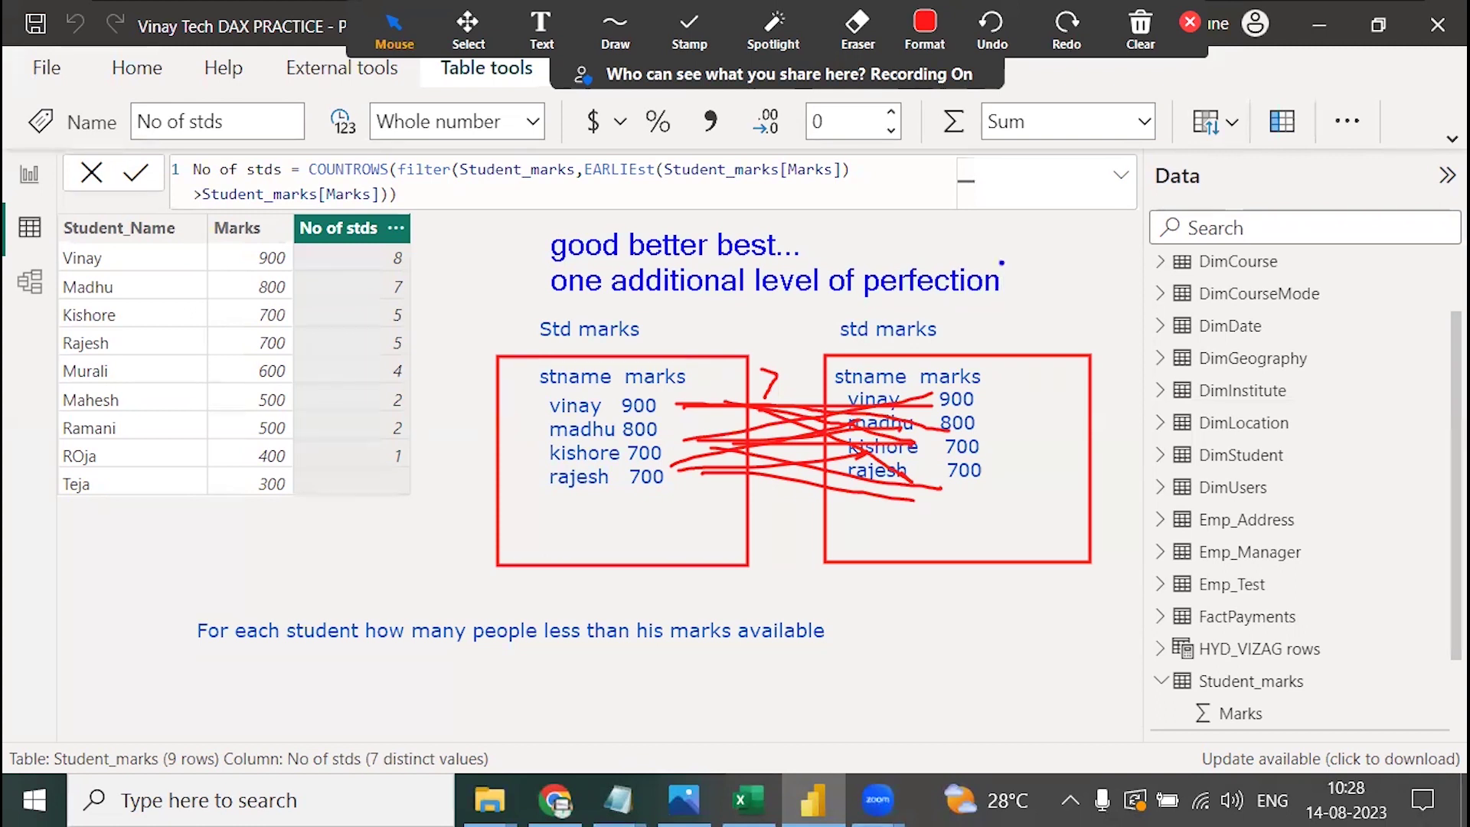
mouse_move(582, 192)
mouse_down()
mouse_move(647, 188)
mouse_move(671, 149)
mouse_up()
text(earliest will perform one additional level than earlier)
key(Return)
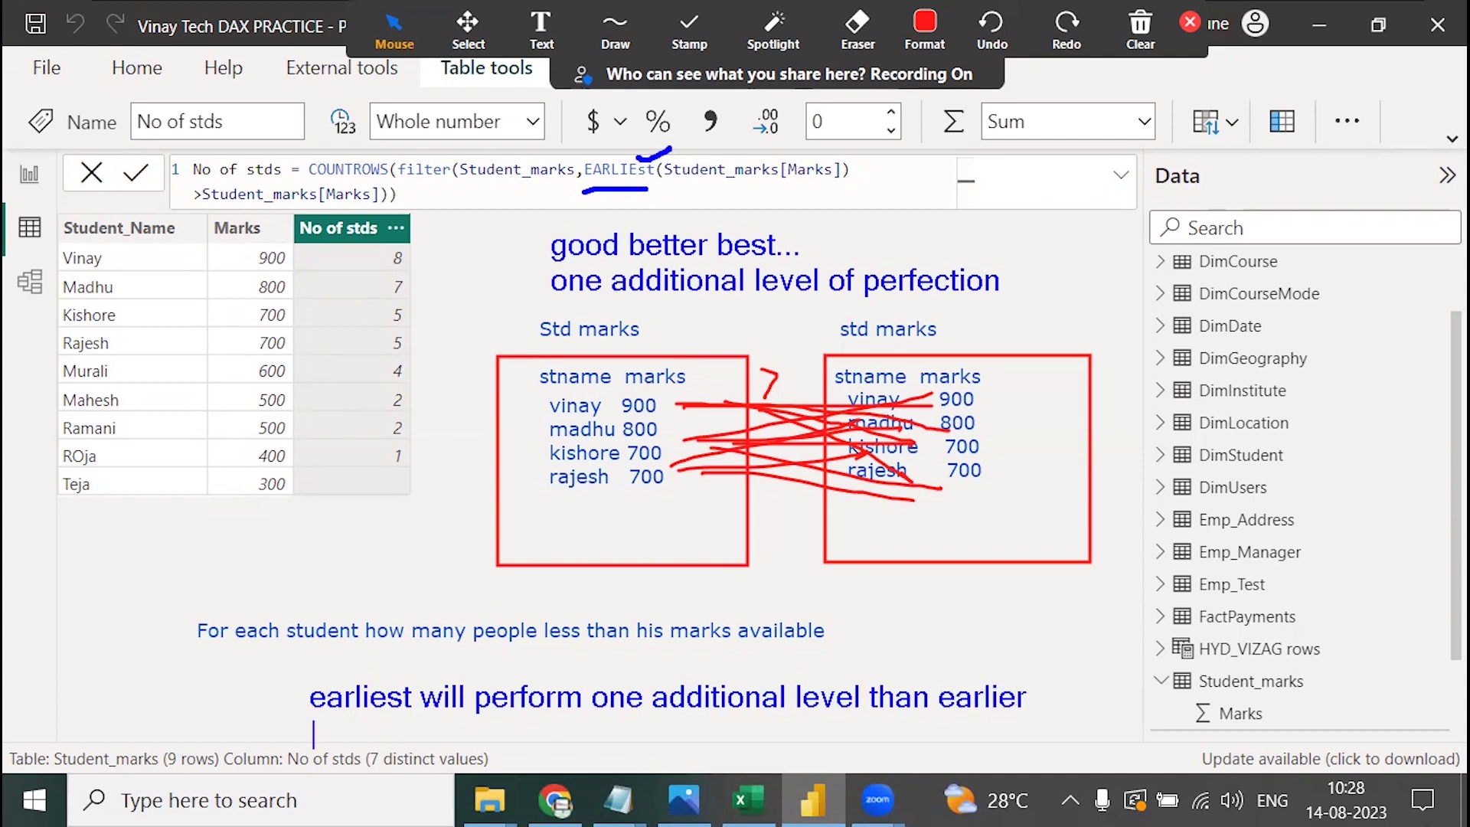
click(754, 657)
text(recursion)
key(Return)
key(Return)
text(Rec)
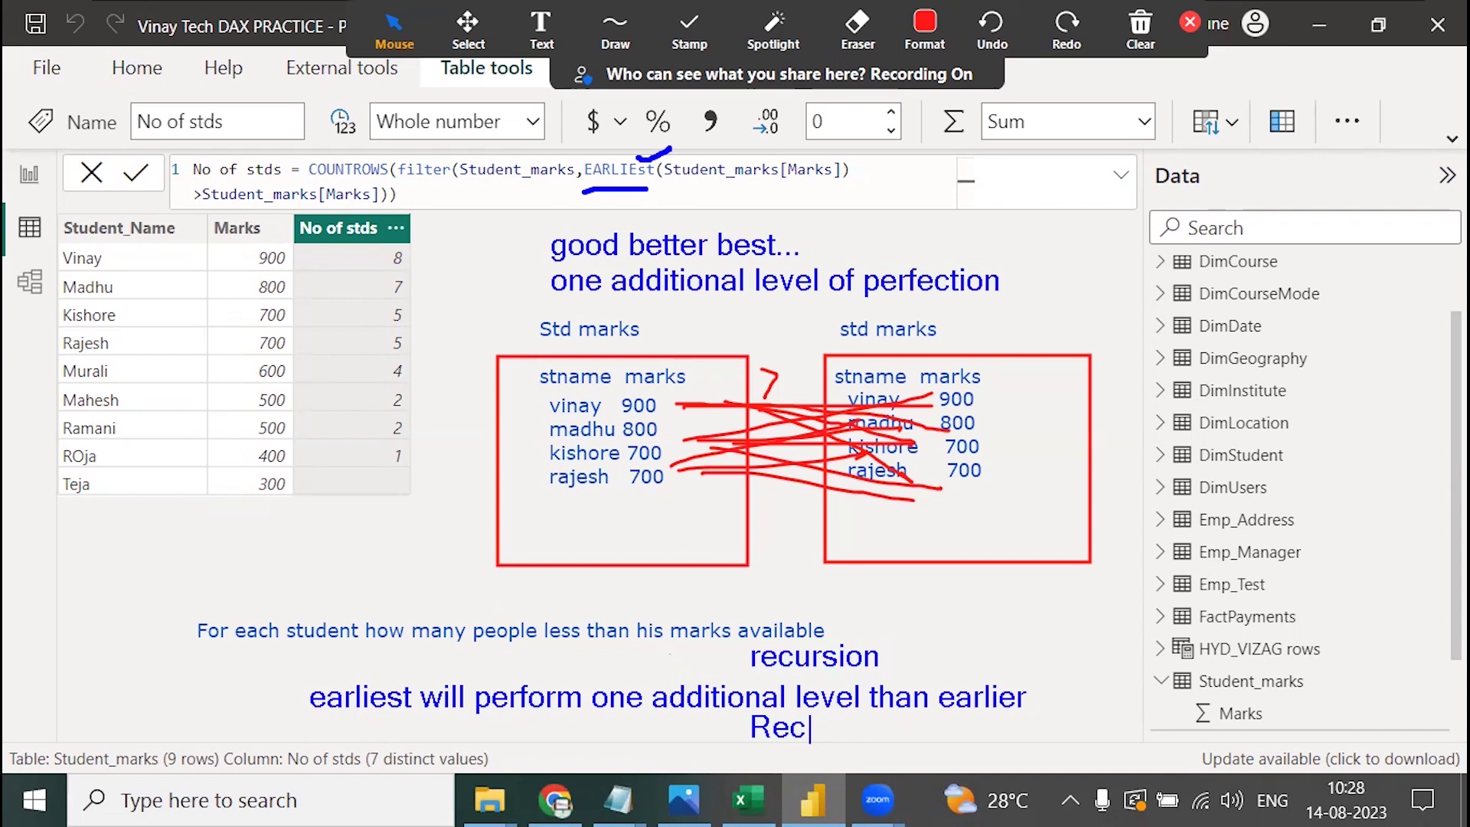
text(ursion)
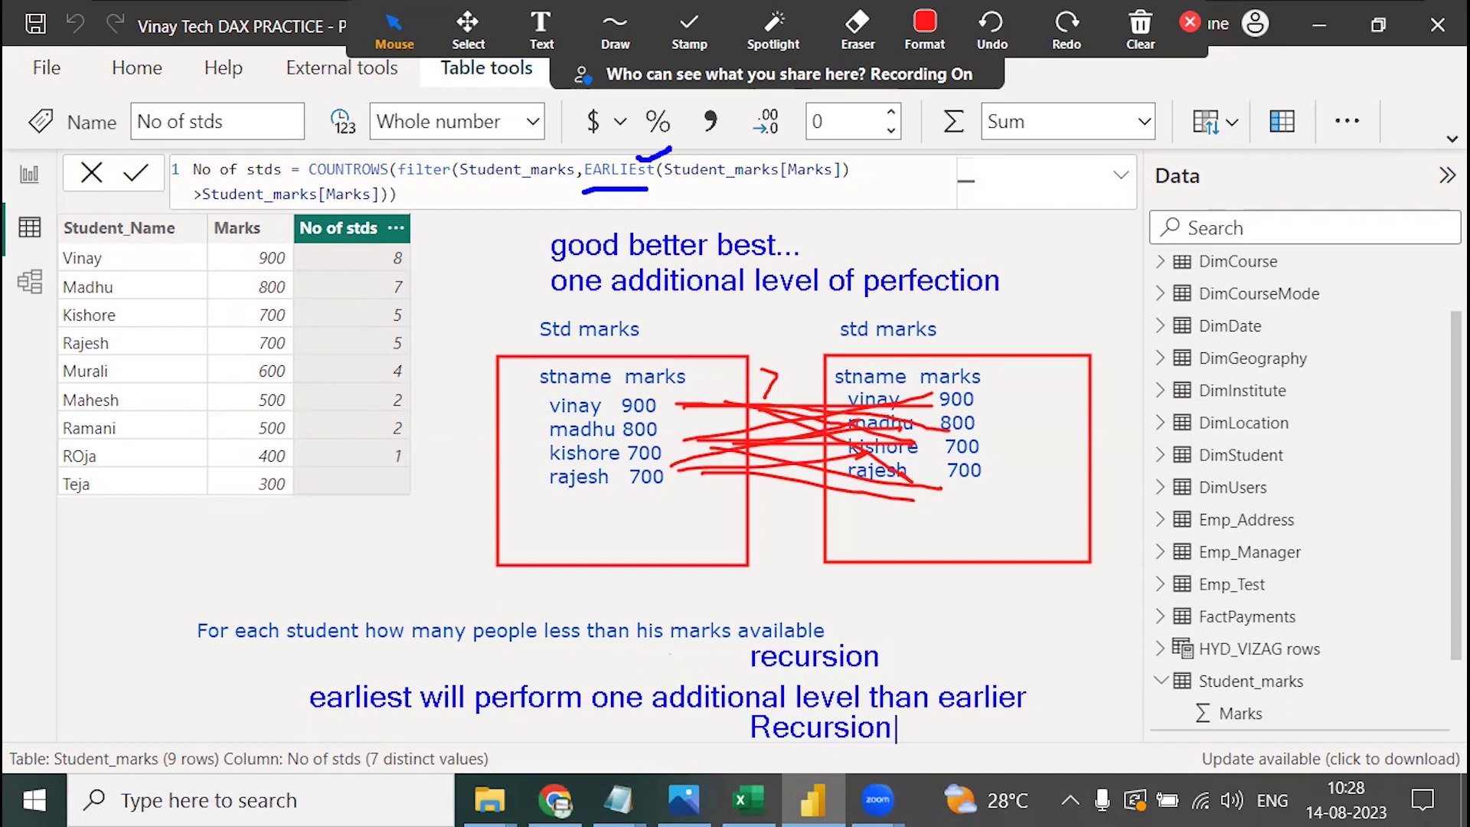
text(: Same ob)
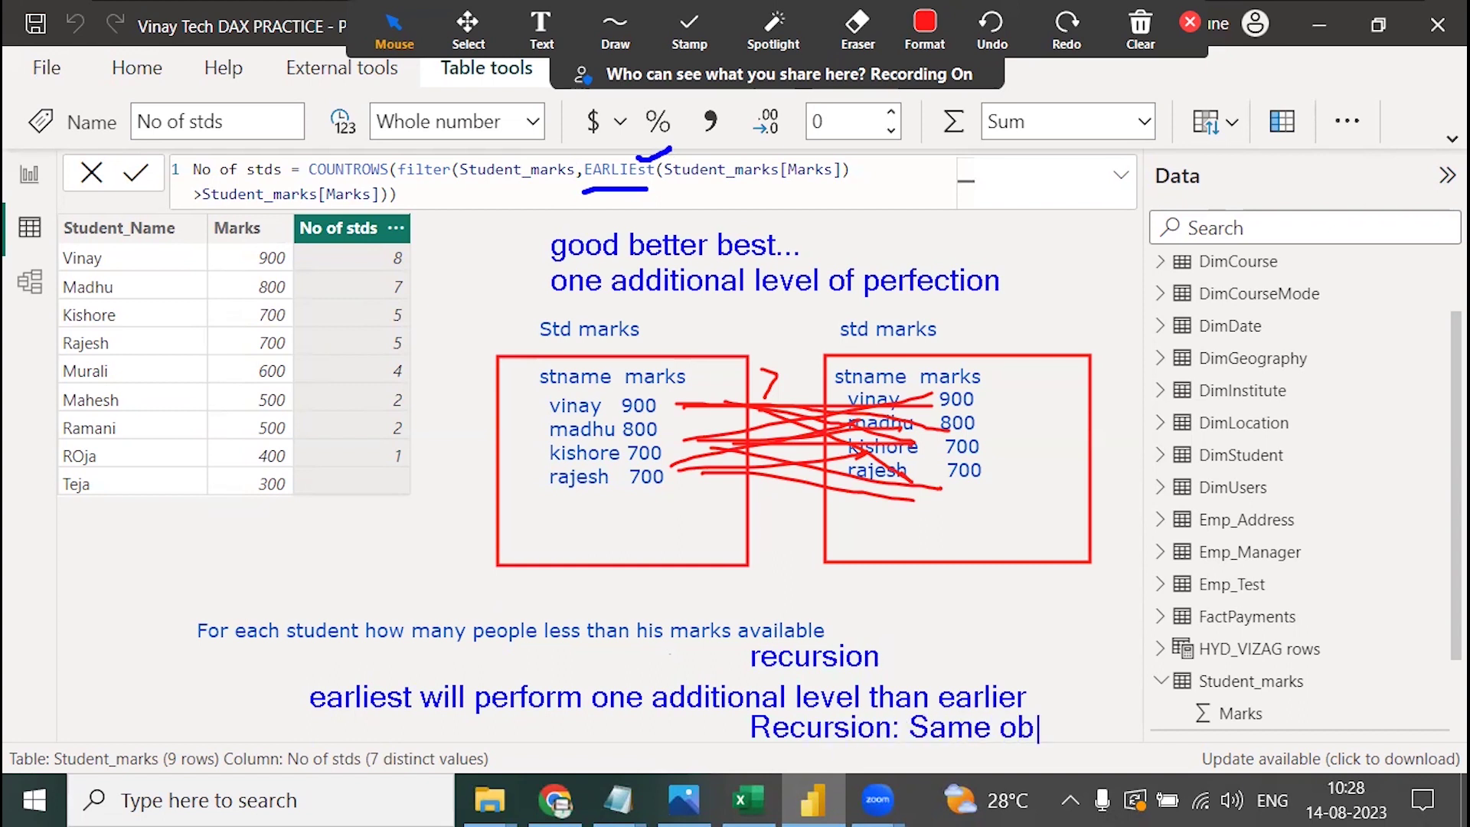
text(ject calling ite)
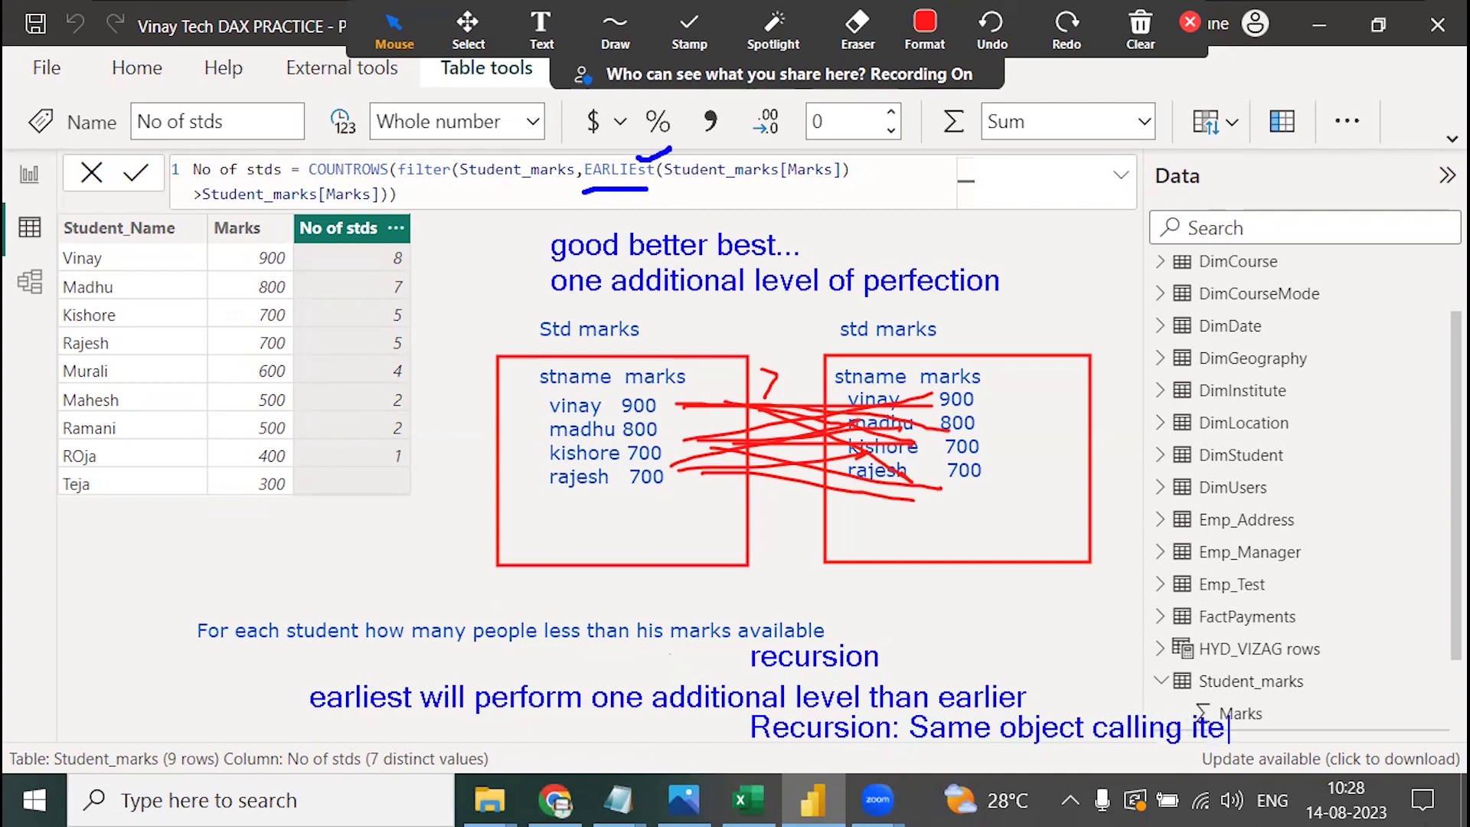
key(BackSpace)
text(self...)
click(1189, 22)
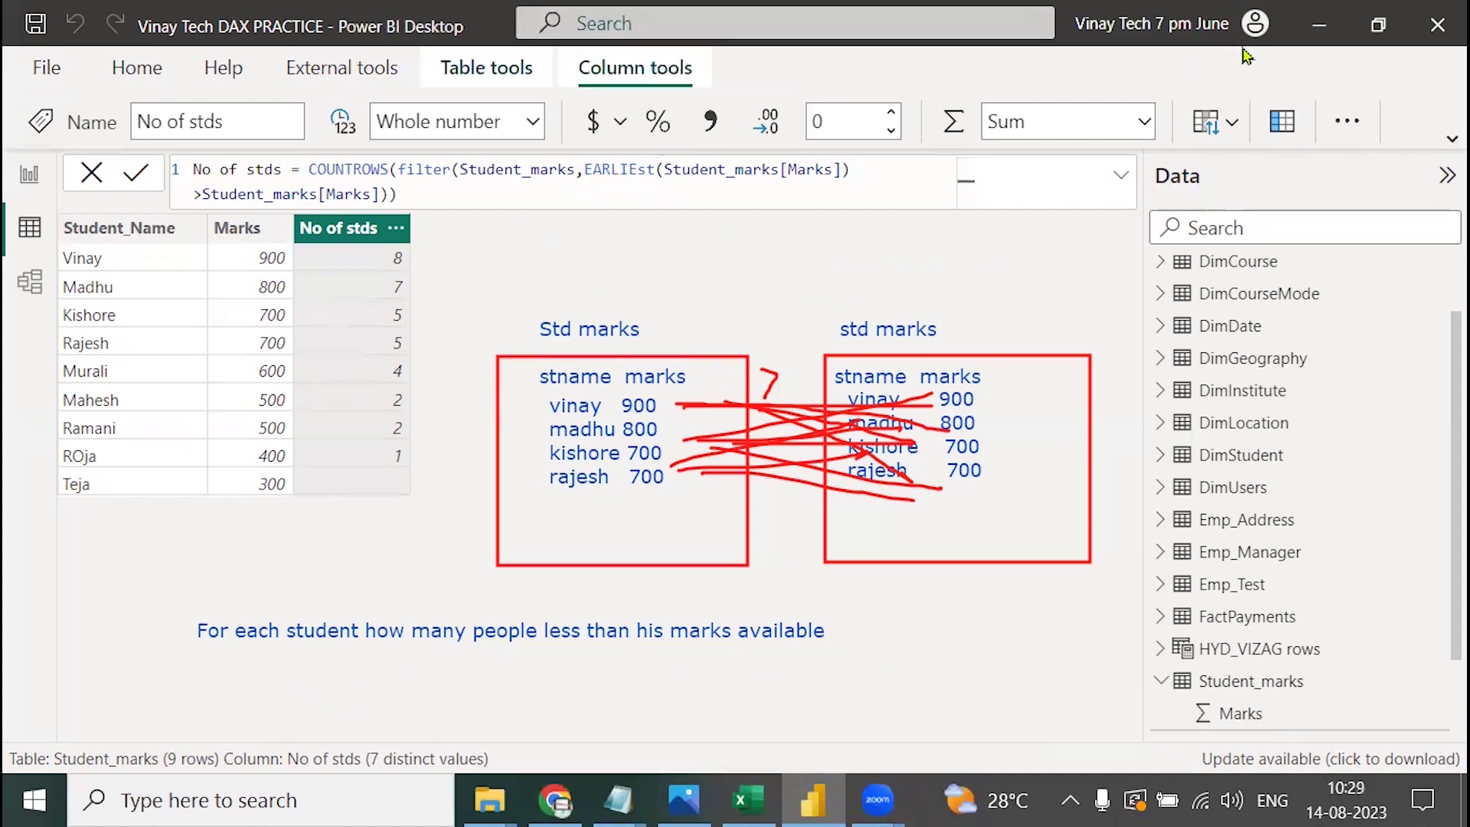